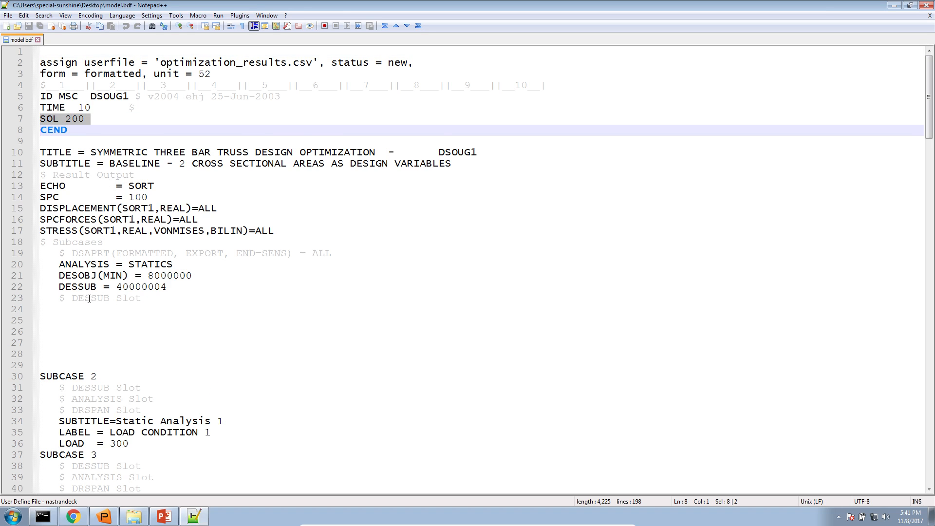
Examine the global ANALYSIS, DESOBJ and DESSUB commands and the list of static subcases in model.bdf
{"action": "scroll", "coordinate": [93, 292], "scroll_direction": "down", "scroll_amount": 2}
{"action": "left_click", "coordinate": [108, 264]}
{"action": "left_click_drag", "start_coordinate": [175, 221], "coordinate": [51, 197]}
{"action": "scroll", "coordinate": [183, 365], "scroll_direction": "down", "scroll_amount": 14}
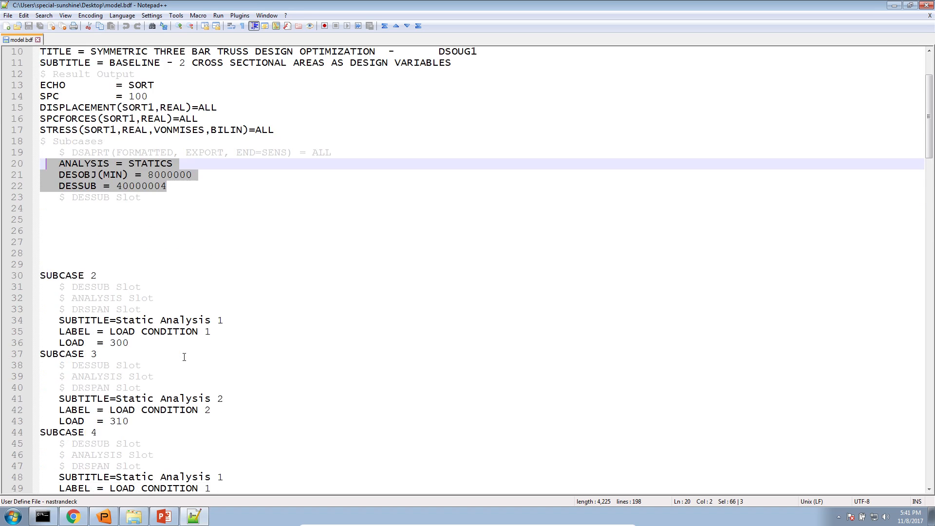
{"action": "scroll", "coordinate": [137, 253], "scroll_direction": "down", "scroll_amount": 20}
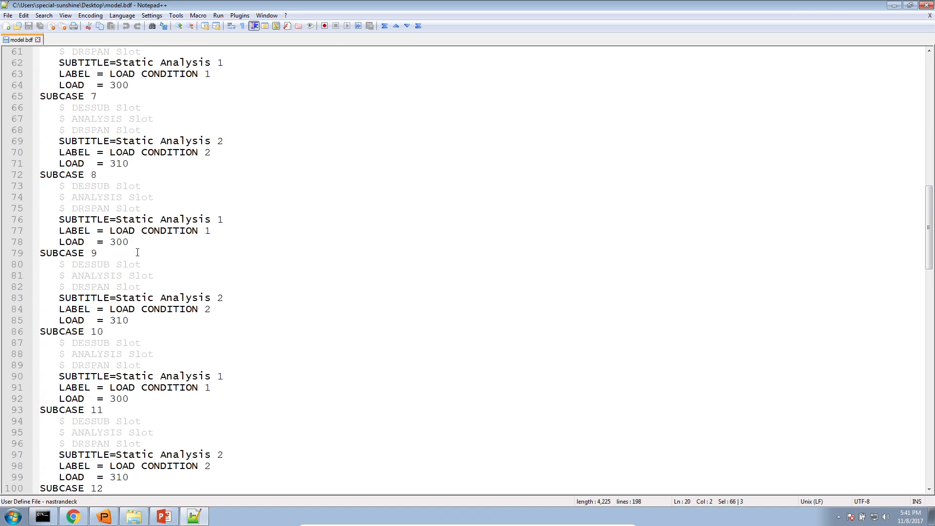
{"action": "scroll", "coordinate": [138, 252], "scroll_direction": "down", "scroll_amount": 4}
{"action": "scroll", "coordinate": [126, 310], "scroll_direction": "up", "scroll_amount": 19}
{"action": "scroll", "coordinate": [126, 309], "scroll_direction": "up", "scroll_amount": 20}
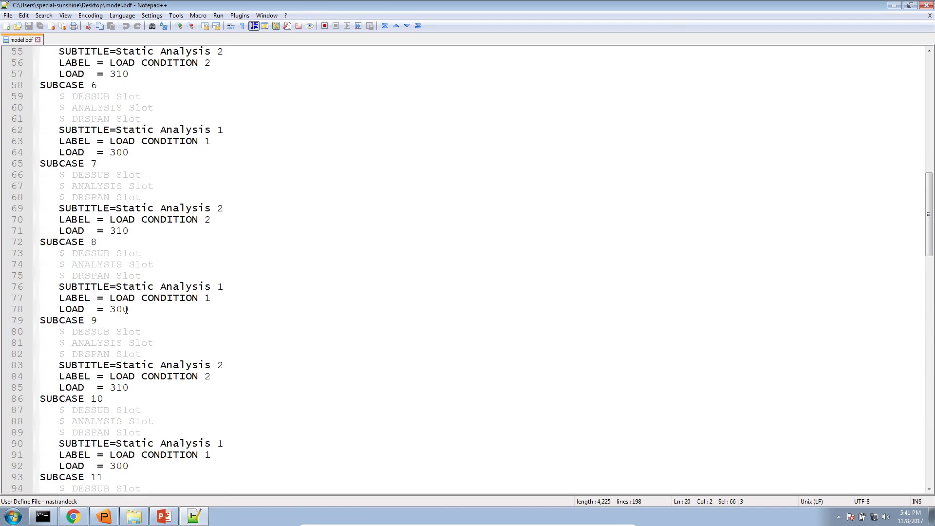
{"action": "left_click", "coordinate": [97, 168]}
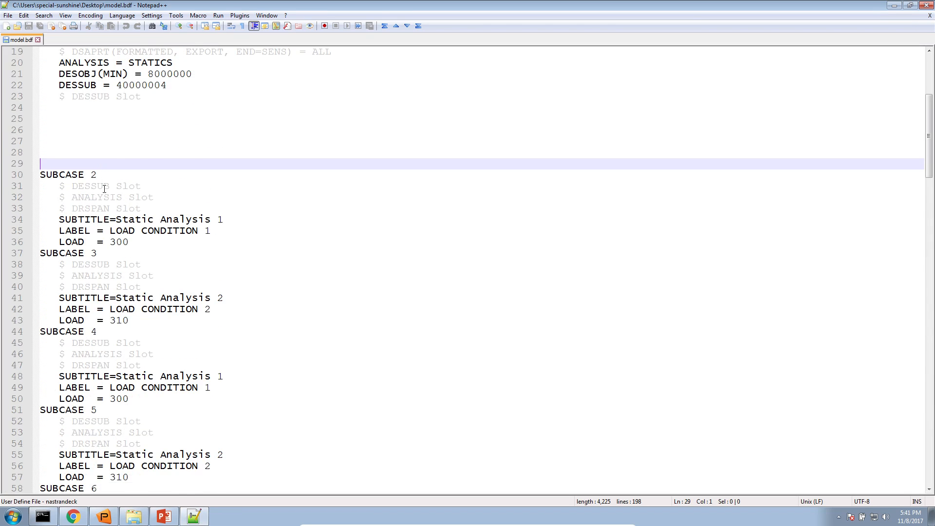
{"action": "scroll", "coordinate": [99, 175], "scroll_direction": "down", "scroll_amount": 20}
{"action": "scroll", "coordinate": [105, 185], "scroll_direction": "down", "scroll_amount": 9}
{"action": "scroll", "coordinate": [105, 184], "scroll_direction": "up", "scroll_amount": 14}
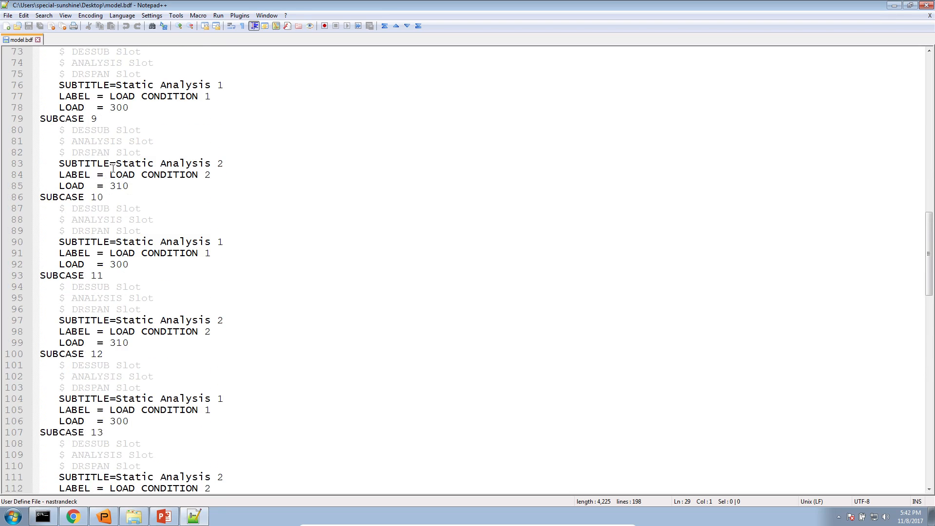
{"action": "scroll", "coordinate": [114, 173], "scroll_direction": "up", "scroll_amount": 18}
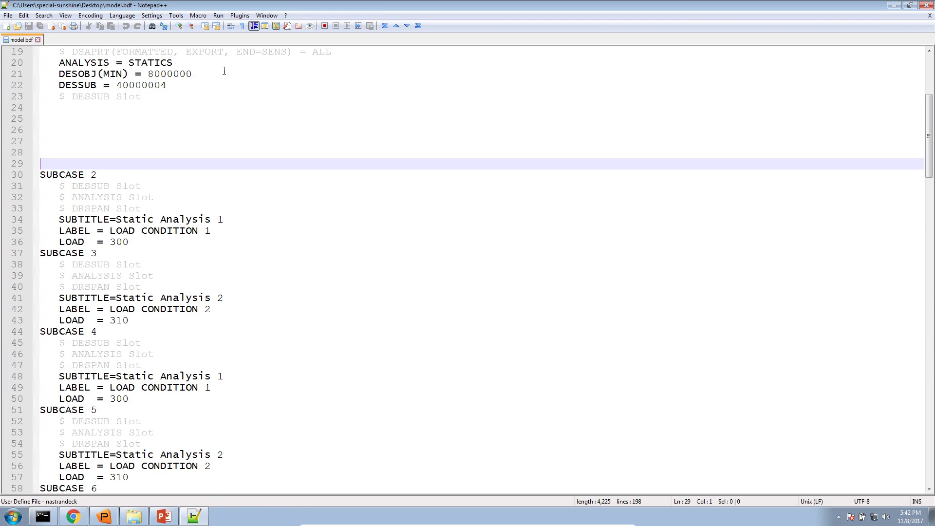
Open dsoug1_modes.bdf from the desktop and examine its SOL 103 line and SUBCASE 1 block
{"action": "left_click", "coordinate": [194, 518]}
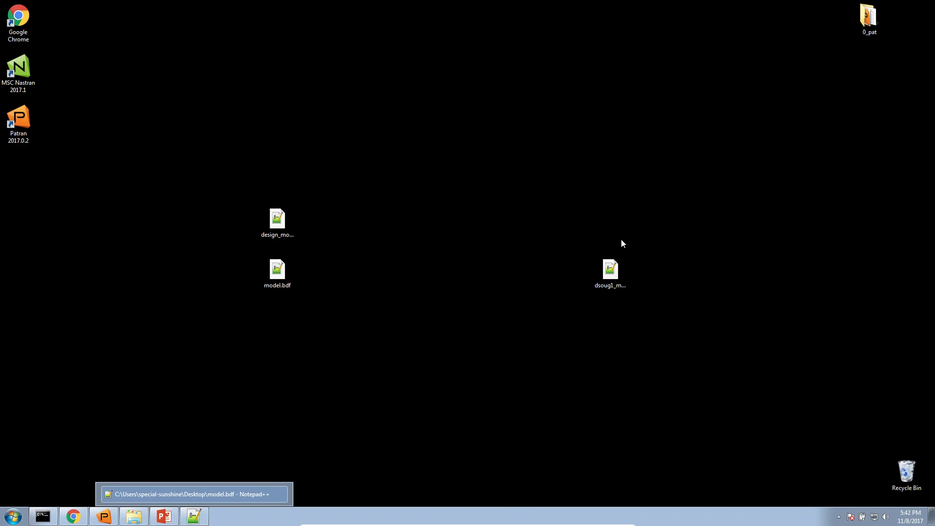
{"action": "left_click", "coordinate": [620, 279]}
{"action": "double_click", "coordinate": [621, 280]}
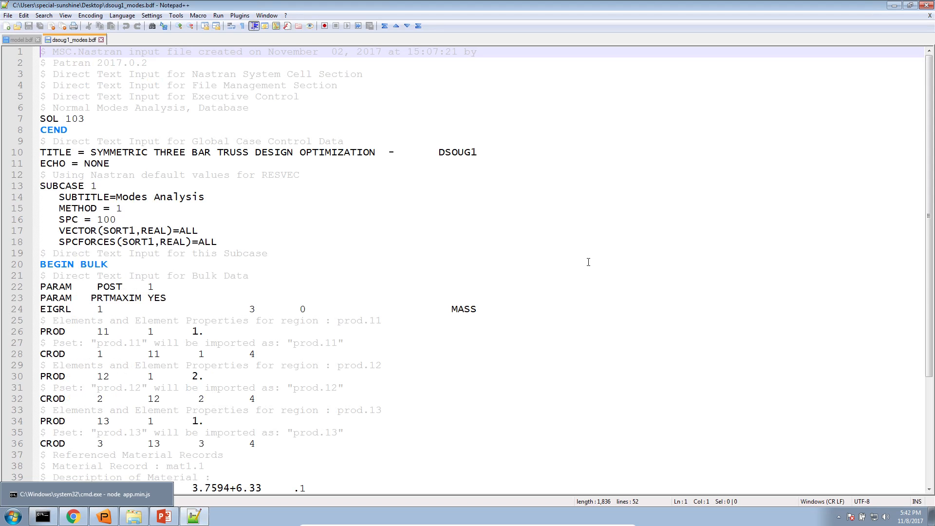
{"action": "left_click", "coordinate": [394, 246]}
{"action": "left_click_drag", "start_coordinate": [108, 124], "coordinate": [41, 110]}
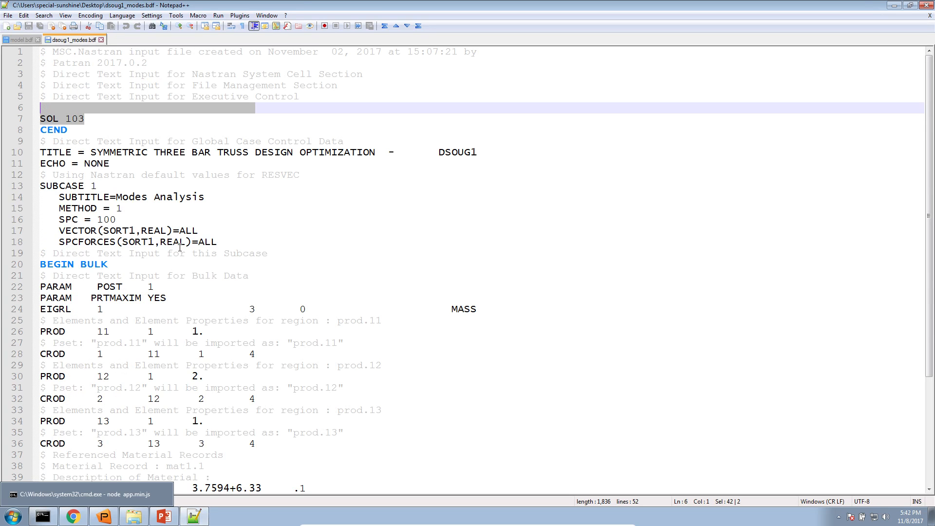
{"action": "left_click_drag", "start_coordinate": [219, 243], "coordinate": [40, 183]}
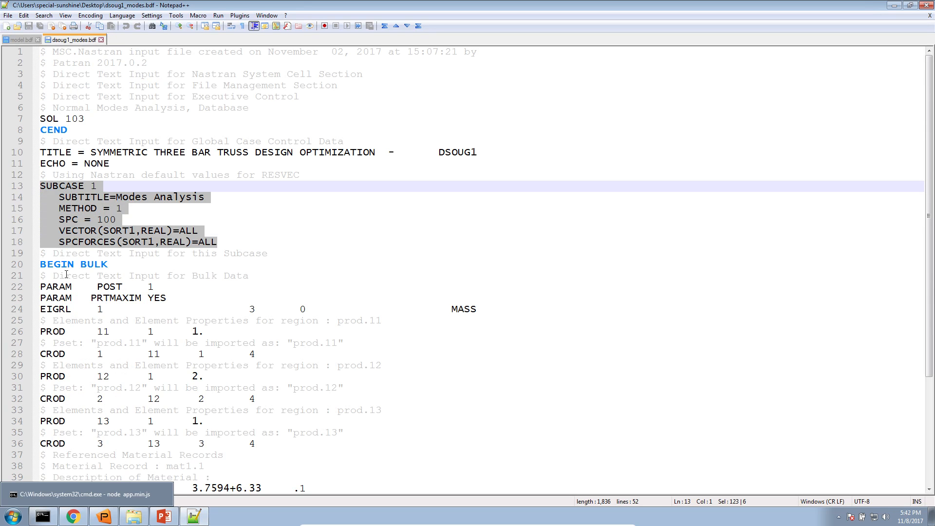
Move dsoug1_modes.bdf to the other view so it sits side by side with model.bdf
{"action": "right_click", "coordinate": [88, 40]}
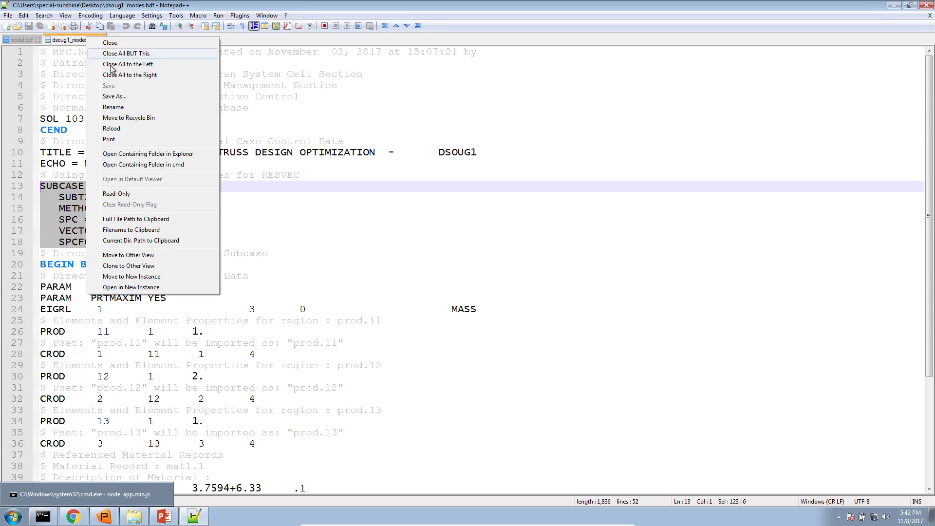
{"action": "left_click", "coordinate": [151, 256]}
{"action": "left_click", "coordinate": [267, 324]}
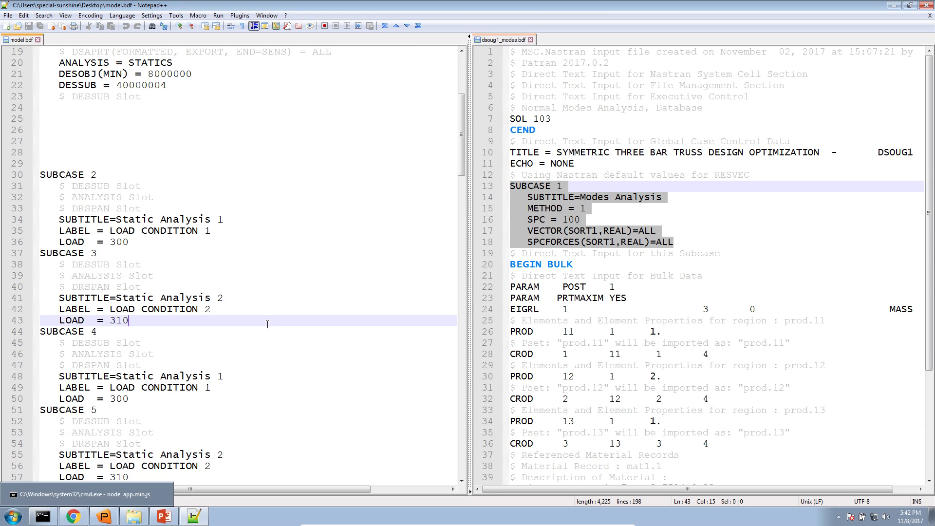
Cut the whole SUBCASE 1 Modes Analysis block, through the SPCFORCES line, from dsoug1_modes.bdf
{"action": "left_click", "coordinate": [579, 208]}
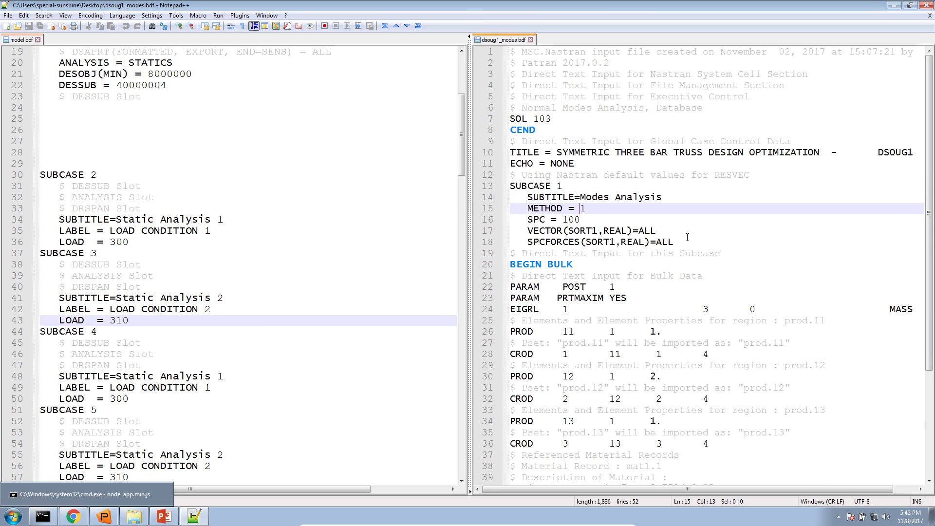
{"action": "left_click_drag", "start_coordinate": [675, 243], "coordinate": [511, 187]}
{"action": "key", "text": "ctrl+c"}
{"action": "right_click", "coordinate": [521, 192]}
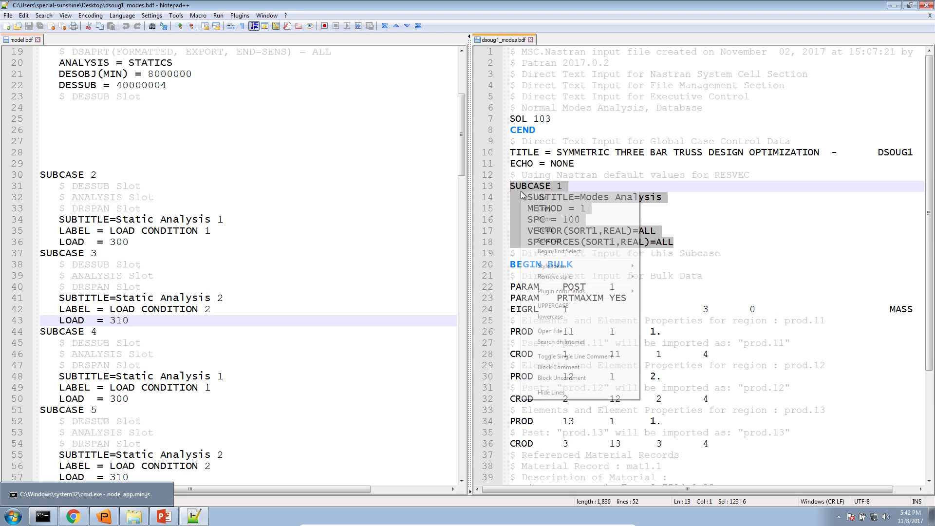
{"action": "left_click", "coordinate": [541, 197]}
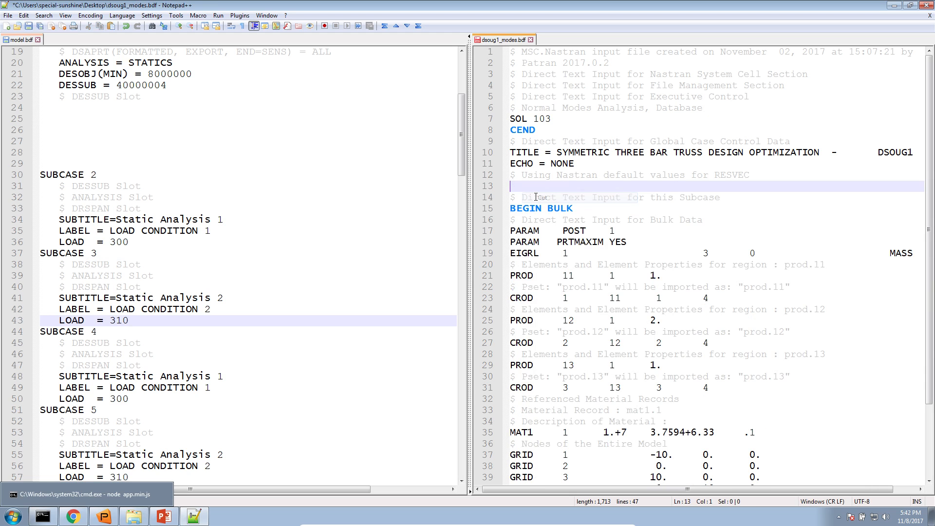
Paste the SUBCASE 1 block over the blank lines above SUBCASE 2 in model.bdf and save the file
{"action": "left_click", "coordinate": [59, 161]}
{"action": "key", "text": "shift+Up"}
{"action": "key", "text": "shift+Up"}
{"action": "key", "text": "shift+Up"}
{"action": "key", "text": "shift+Up"}
{"action": "key", "text": "shift+Up"}
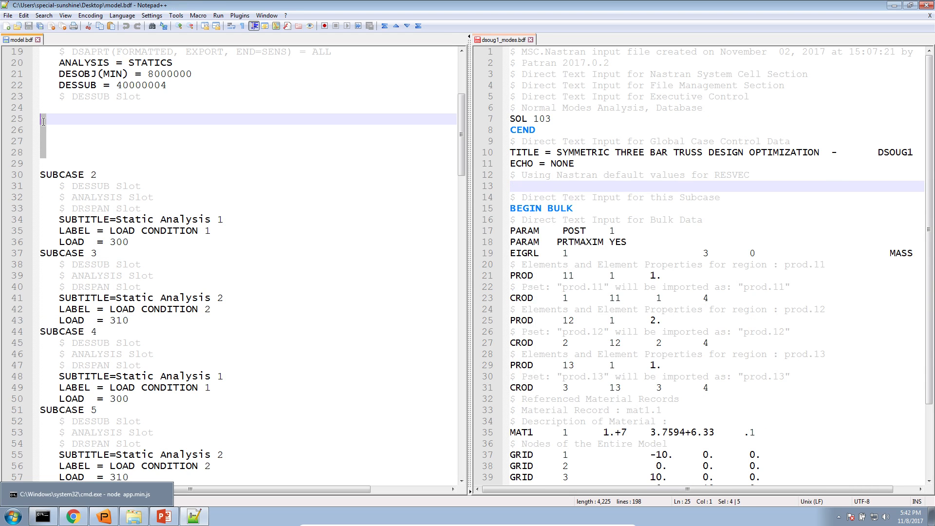
{"action": "key", "text": "ctrl+v"}
{"action": "left_click", "coordinate": [159, 136]}
{"action": "key", "text": "ctrl+s"}
Try renumbering the pasted Modes Analysis subcase as 2 in model.bdf and undo the change
{"action": "left_click", "coordinate": [97, 106]}
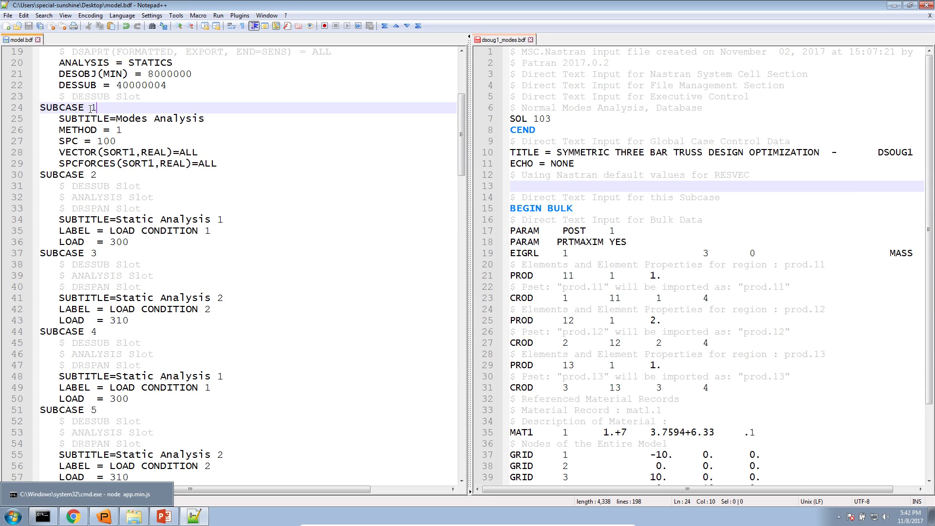
{"action": "left_click", "coordinate": [90, 175]}
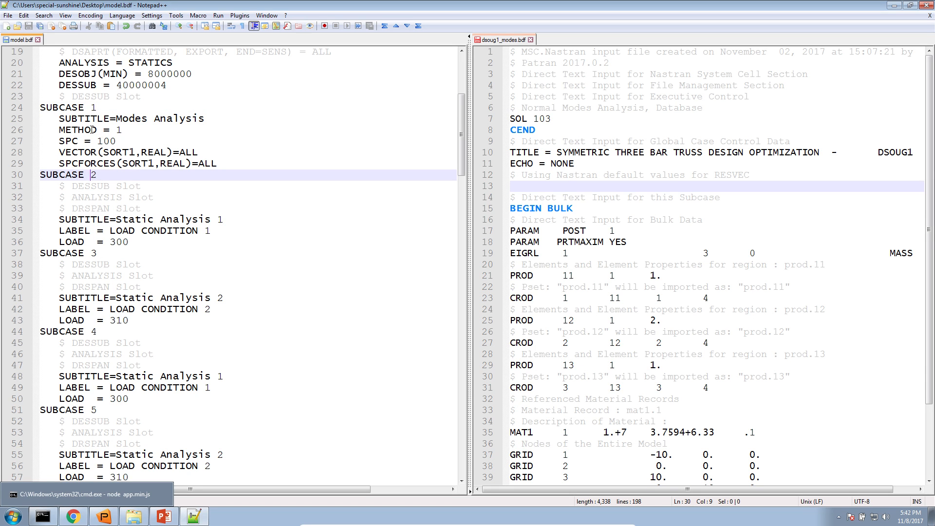
{"action": "double_click", "coordinate": [93, 107]}
{"action": "type", "text": "2"}
{"action": "left_click_drag", "start_coordinate": [94, 173], "coordinate": [40, 177]}
{"action": "left_click", "coordinate": [92, 107]}
{"action": "key", "text": "ctrl+z"}
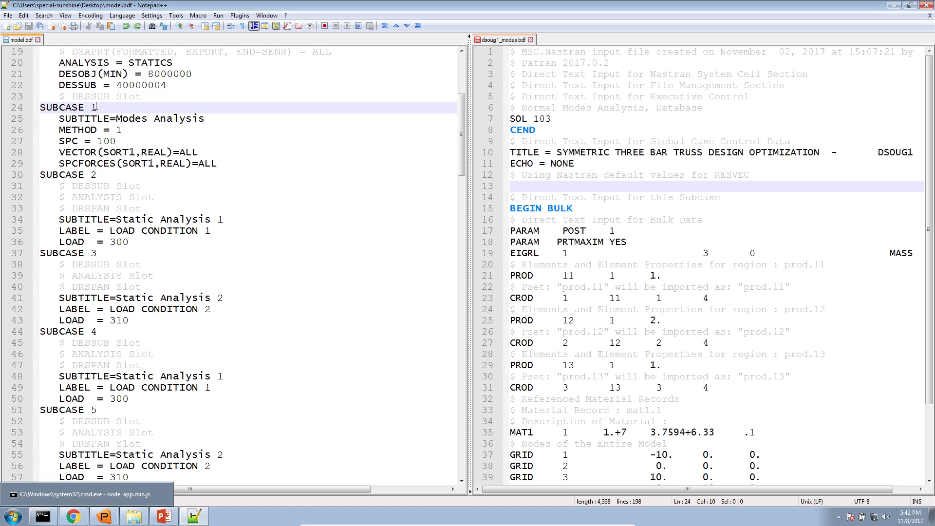
Paste the SUBCASE 1 block back onto the empty line above the subcase comment in dsoug1_modes.bdf
{"action": "left_click", "coordinate": [656, 205]}
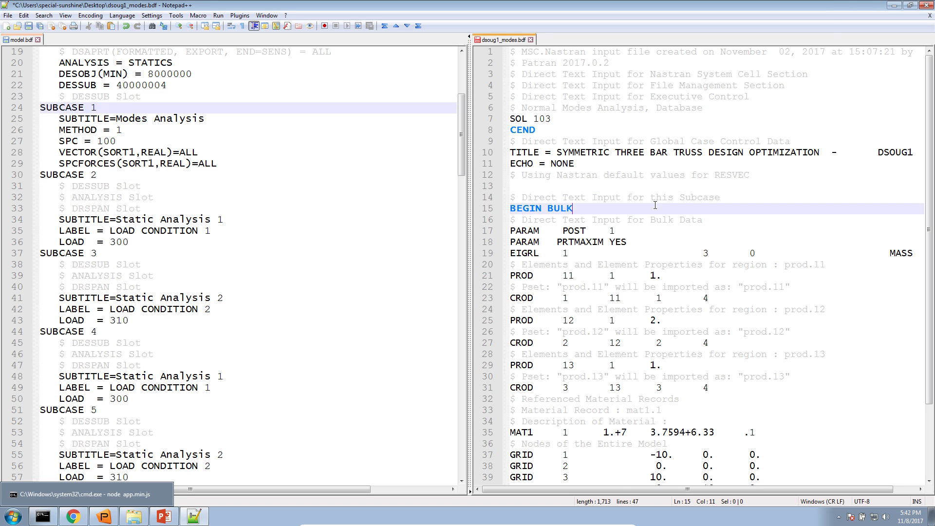
{"action": "key", "text": "Up"}
{"action": "key", "text": "Up"}
{"action": "key", "text": "ctrl+v"}
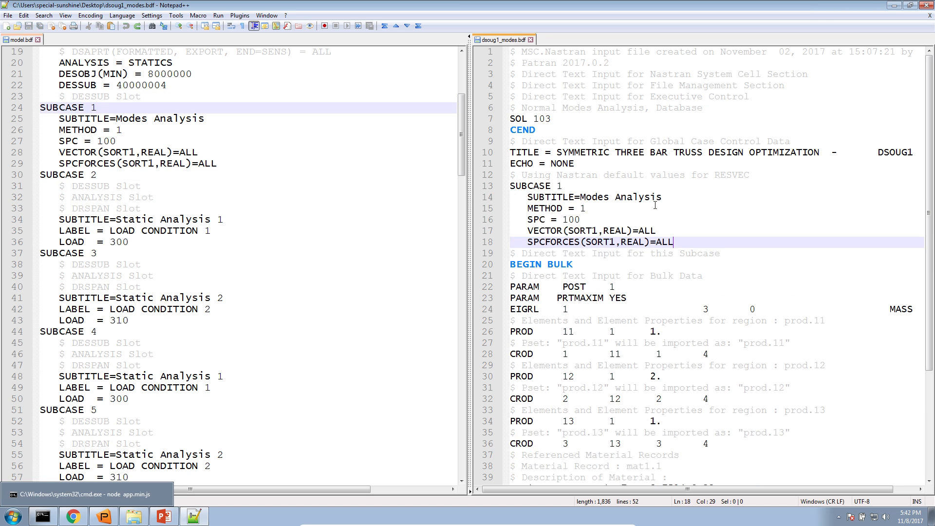
Check the METHOD = 1 reference in dsoug1_modes.bdf and cut its matching EIGRL line from the bulk data
{"action": "triple_click", "coordinate": [551, 211]}
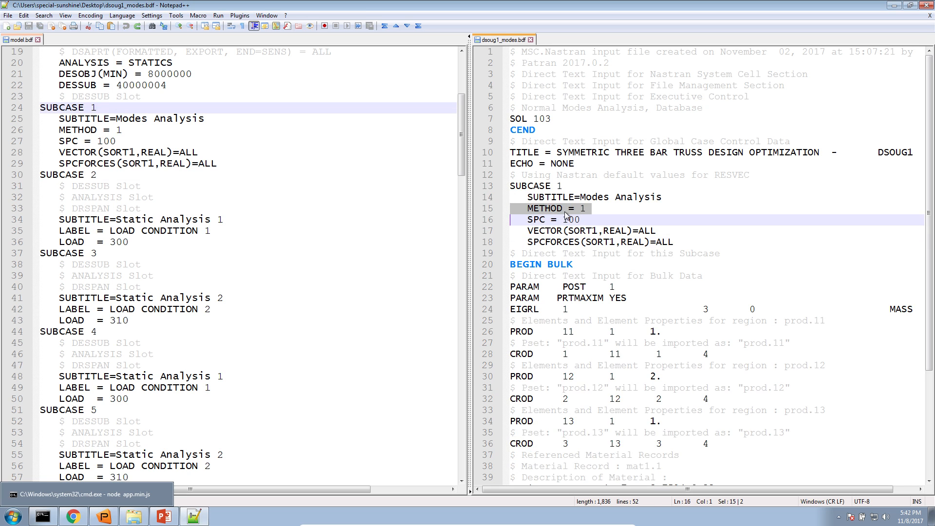
{"action": "double_click", "coordinate": [583, 209]}
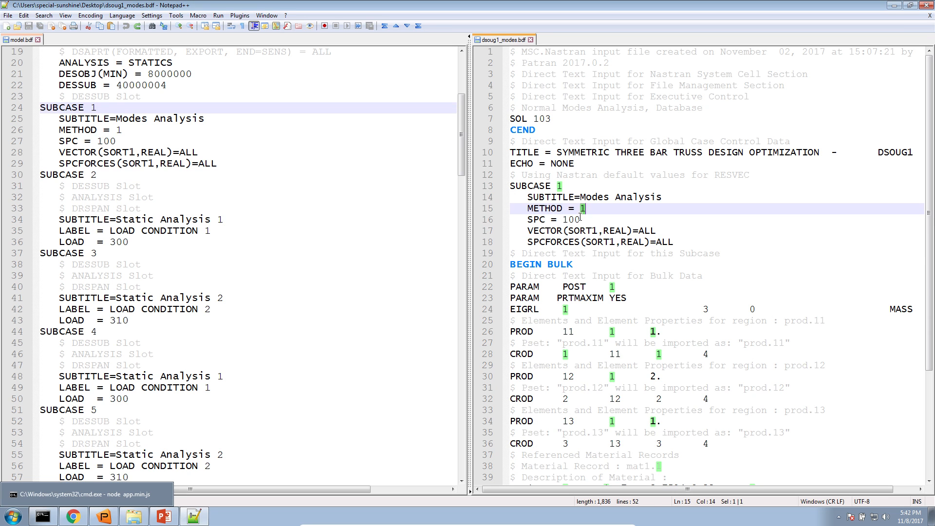
{"action": "triple_click", "coordinate": [522, 310]}
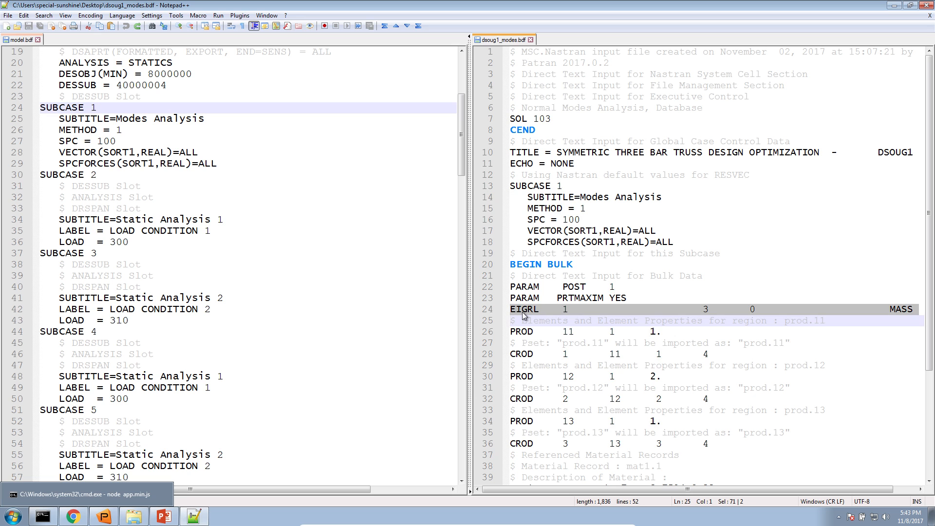
{"action": "triple_click", "coordinate": [524, 314]}
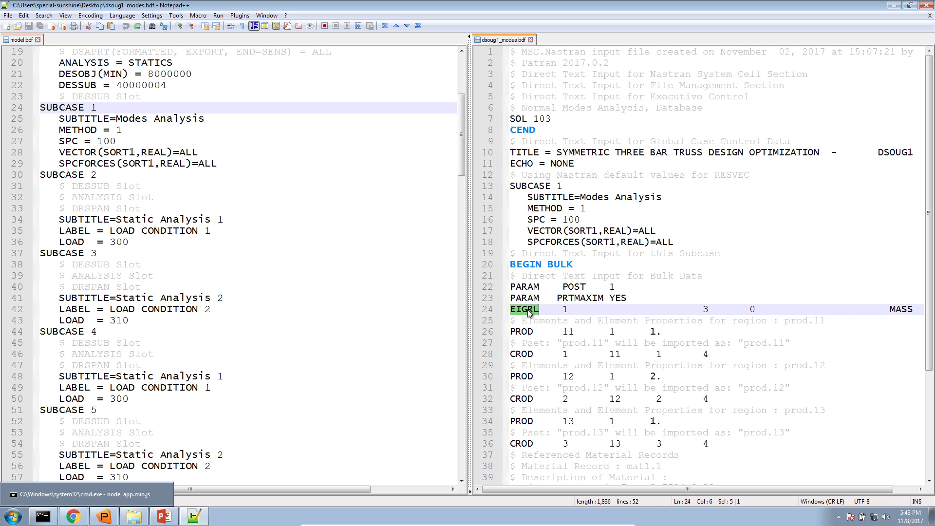
{"action": "right_click", "coordinate": [558, 309]}
{"action": "left_click", "coordinate": [575, 103]}
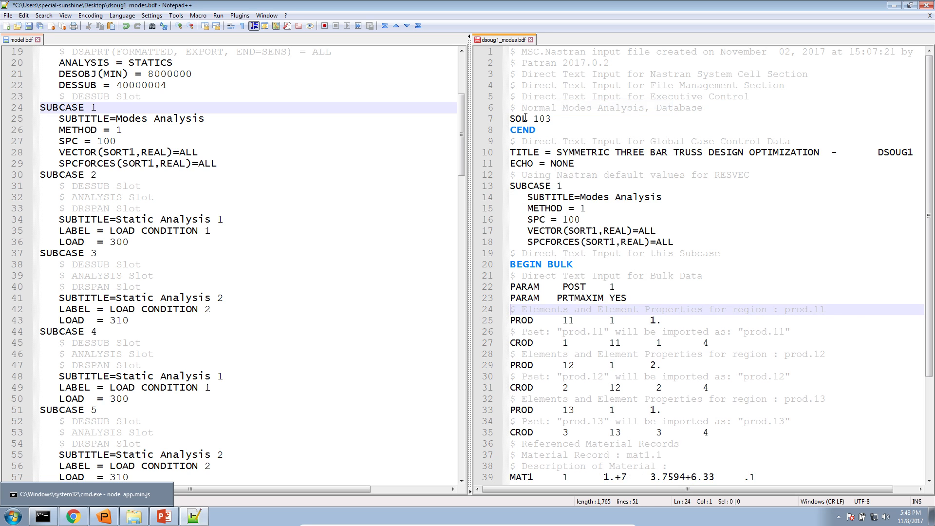
Paste the EIGRL entry below the design_model.bdf INCLUDE line in model.bdf's bulk data and save the file
{"action": "left_click_drag", "start_coordinate": [463, 135], "coordinate": [421, 376]}
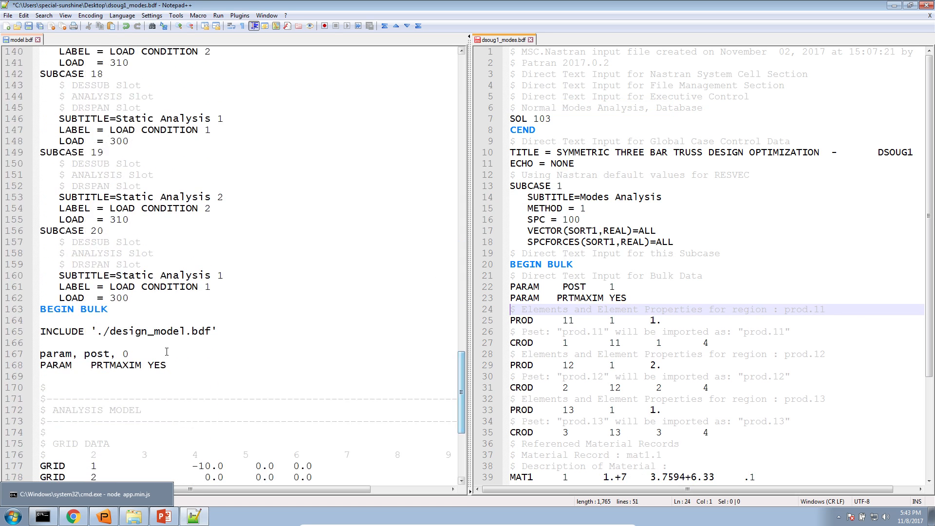
{"action": "left_click", "coordinate": [168, 343]}
{"action": "key", "text": "ctrl+v"}
{"action": "key", "text": "ctrl+s"}
Trace the SPC = 100 reference in dsoug1_modes.bdf to its SPC1 entry and examine the components and grid points
{"action": "double_click", "coordinate": [539, 220]}
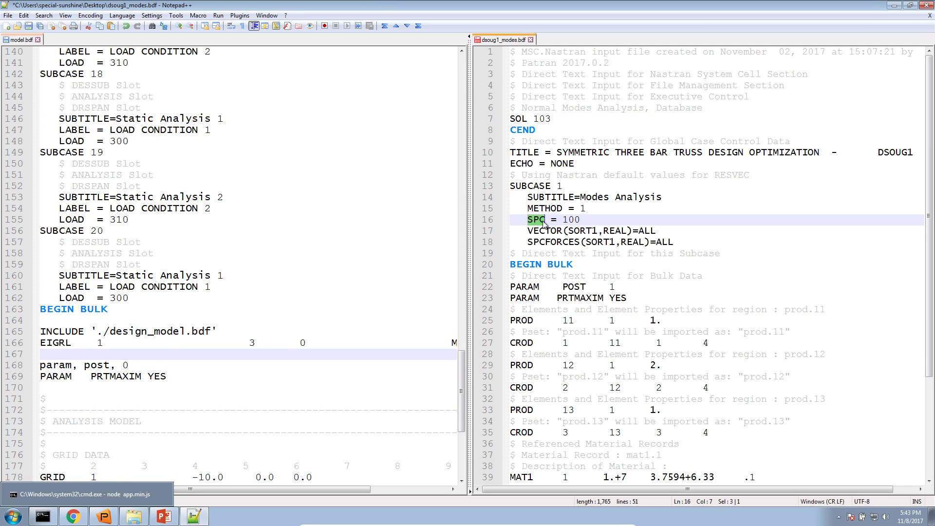
{"action": "triple_click", "coordinate": [560, 221]}
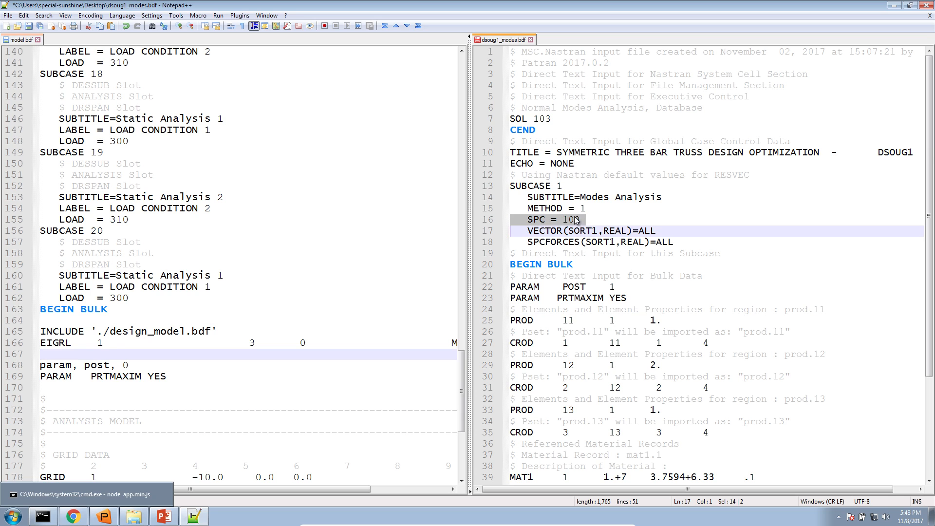
{"action": "double_click", "coordinate": [573, 220]}
{"action": "scroll", "coordinate": [574, 215], "scroll_direction": "down", "scroll_amount": 4}
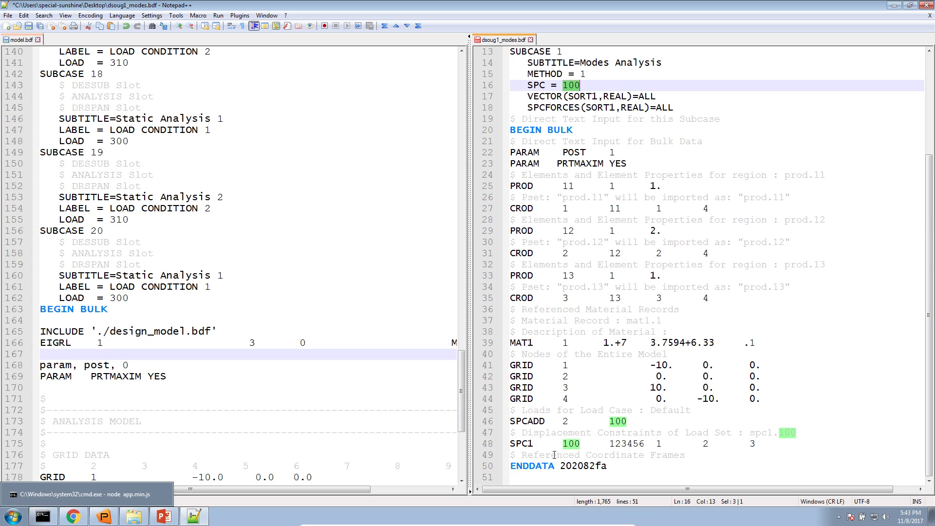
{"action": "double_click", "coordinate": [567, 444]}
{"action": "double_click", "coordinate": [623, 444]}
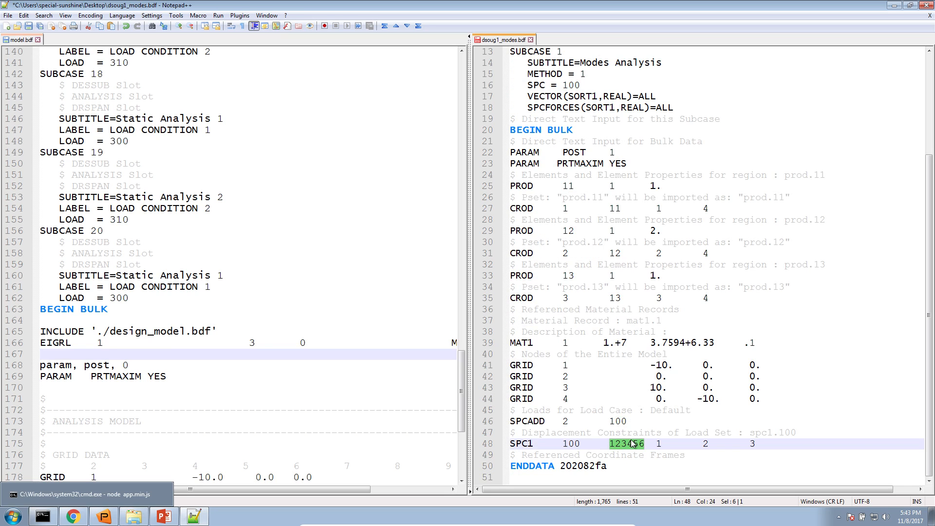
{"action": "left_click_drag", "start_coordinate": [656, 445], "coordinate": [759, 444]}
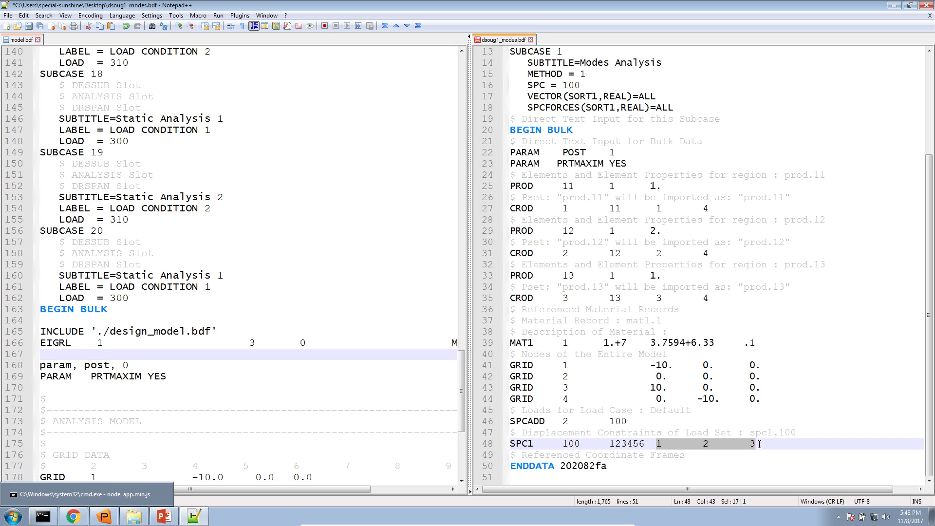
Examine the SPC1 entry under SUPPORT DATA in model.bdf, including its constrained components
{"action": "left_click", "coordinate": [338, 366]}
{"action": "left_click_drag", "start_coordinate": [461, 370], "coordinate": [461, 415]}
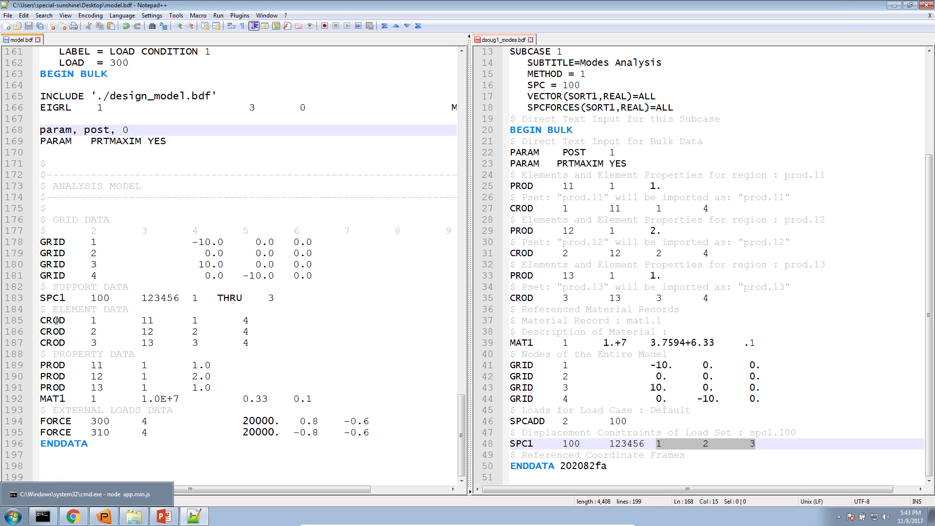
{"action": "triple_click", "coordinate": [63, 299]}
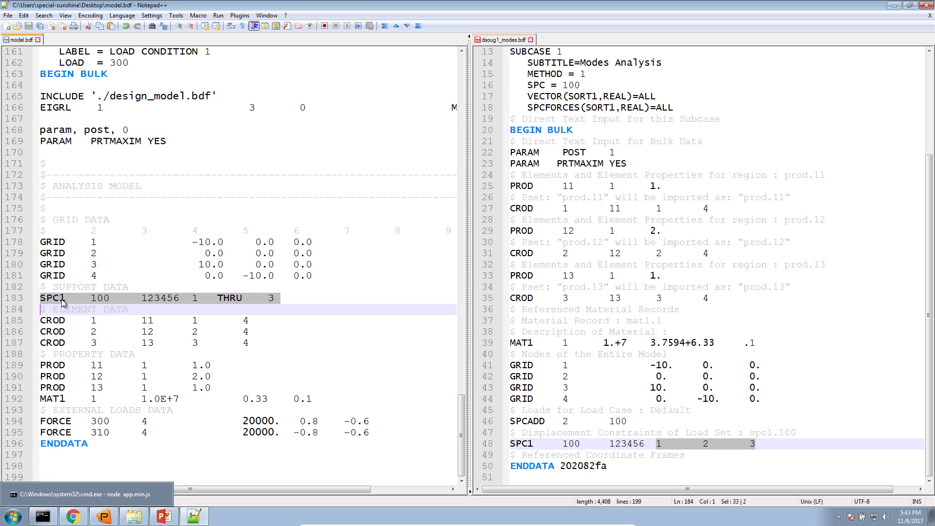
{"action": "double_click", "coordinate": [161, 298]}
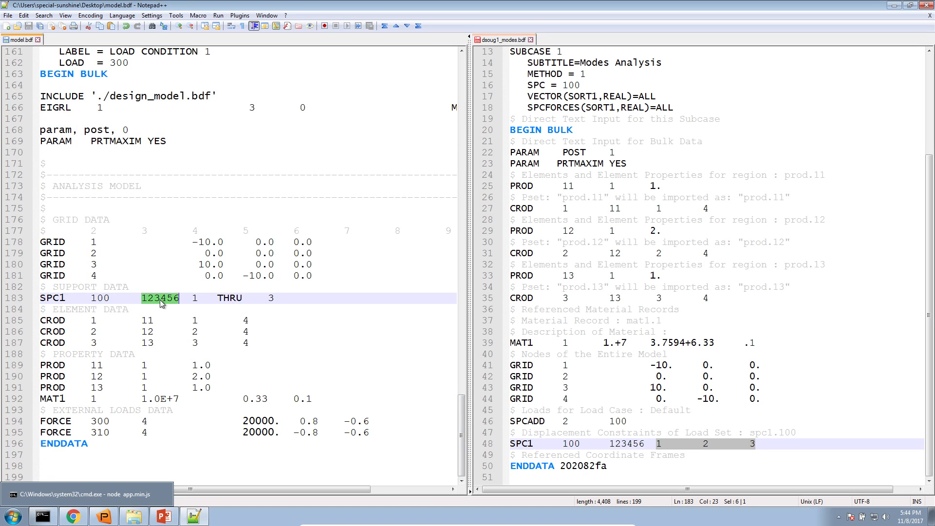
Check the SPC1 grid point range in model.bdf, plus the METHOD = 1 and SPC = 100 references under SUBCASE 1
{"action": "left_click", "coordinate": [199, 298]}
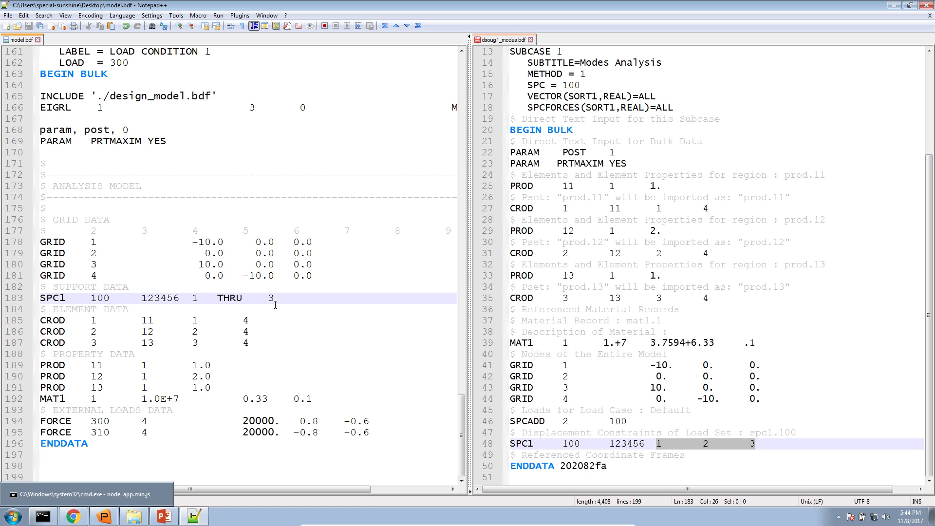
{"action": "left_click", "coordinate": [255, 304]}
{"action": "scroll", "coordinate": [256, 304], "scroll_direction": "up", "scroll_amount": 20}
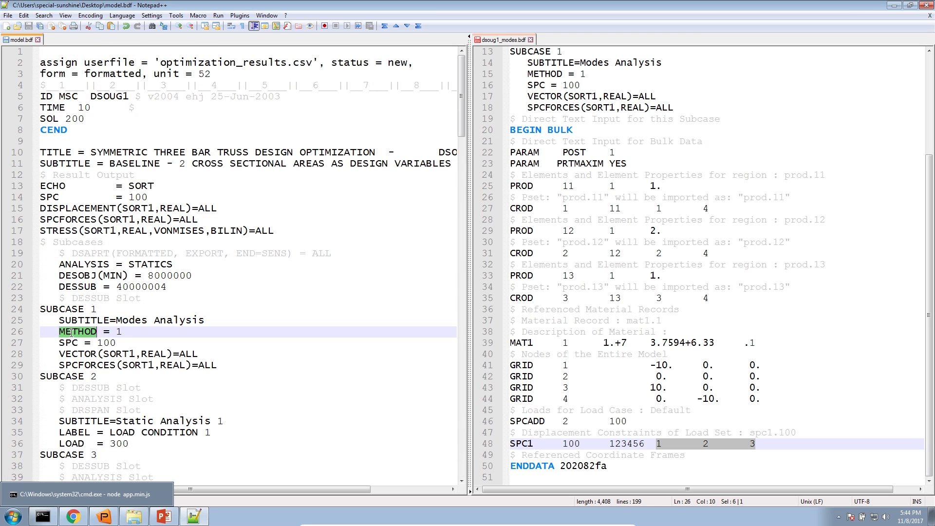
{"action": "triple_click", "coordinate": [71, 336]}
{"action": "left_click", "coordinate": [126, 333]}
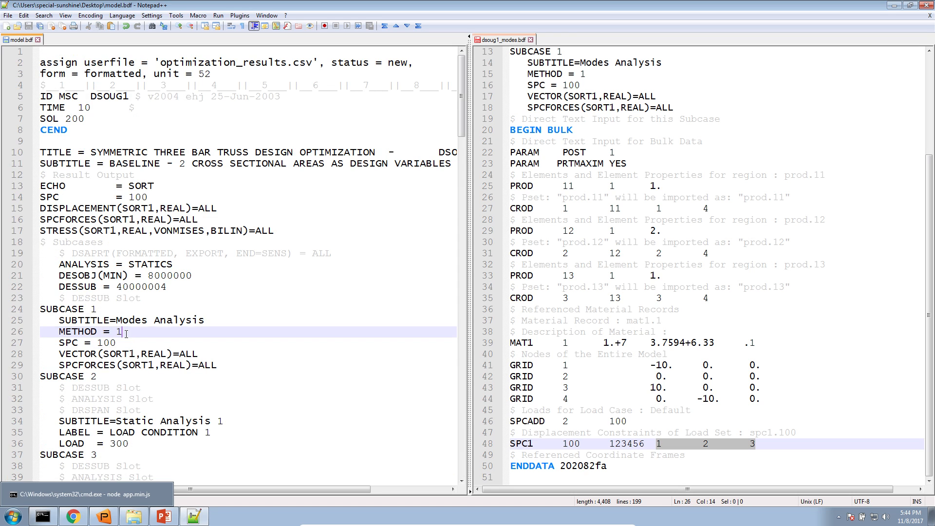
{"action": "double_click", "coordinate": [119, 335]}
{"action": "left_click", "coordinate": [75, 345]}
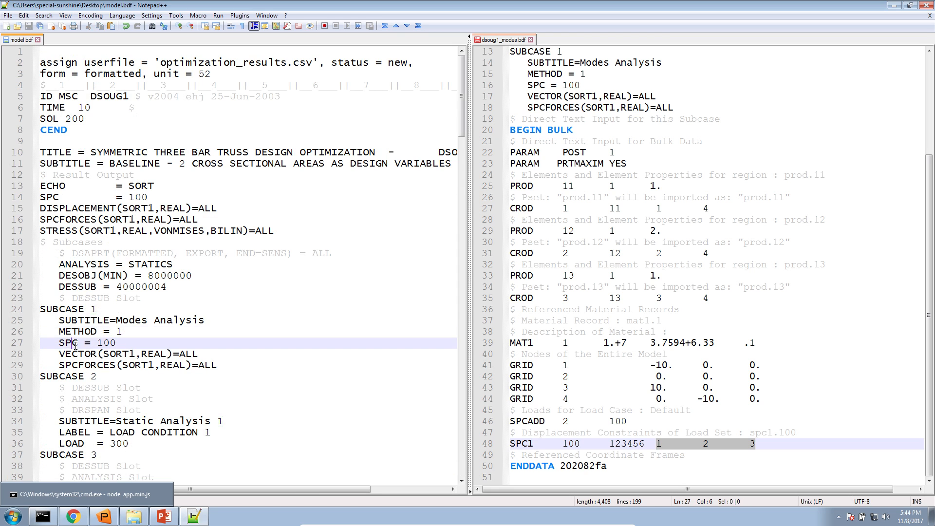
{"action": "double_click", "coordinate": [99, 344]}
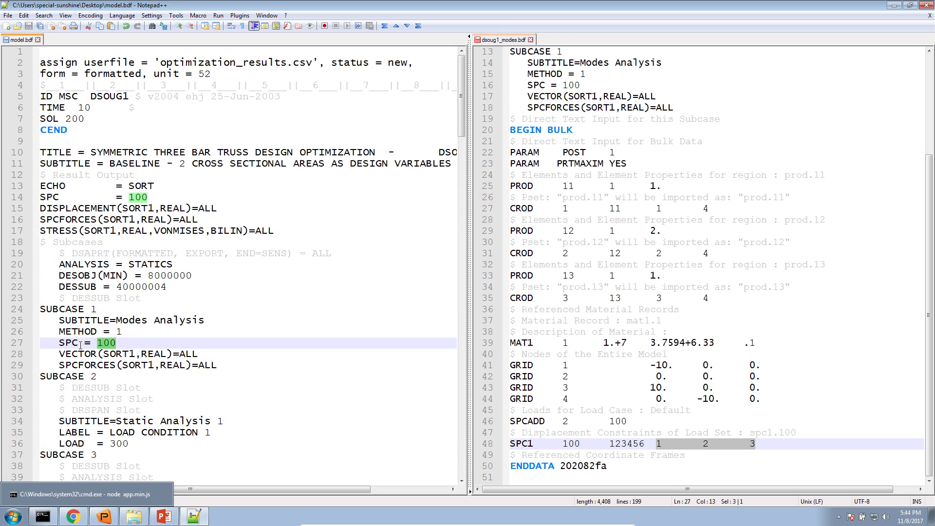
{"action": "double_click", "coordinate": [76, 344]}
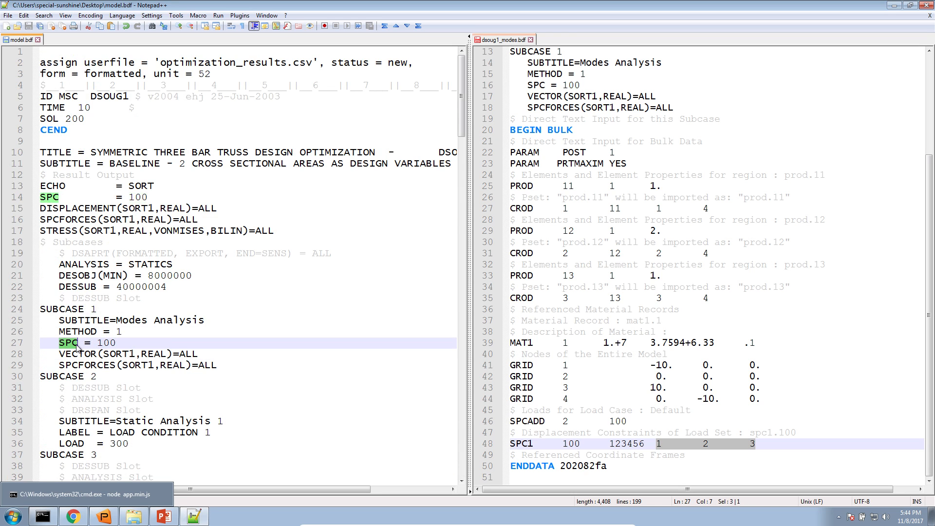
{"action": "double_click", "coordinate": [106, 342]}
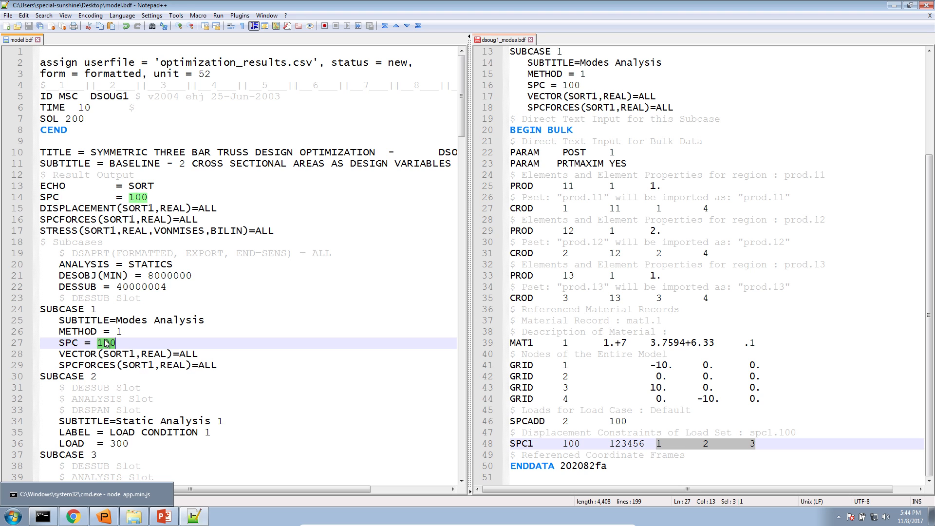
Undo the last edit in dsoug1_modes.bdf and close that file
{"action": "left_click", "coordinate": [512, 111]}
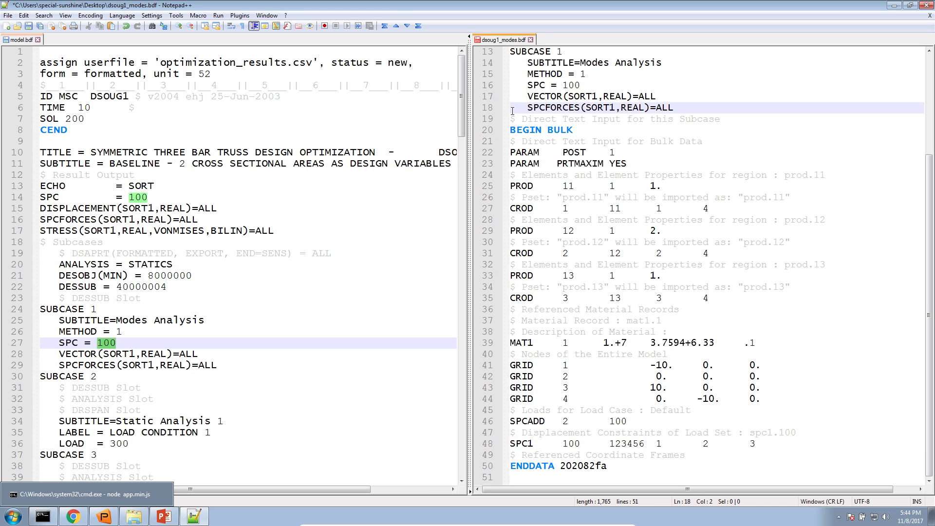
{"action": "key", "text": "ctrl+z"}
{"action": "left_click", "coordinate": [530, 39]}
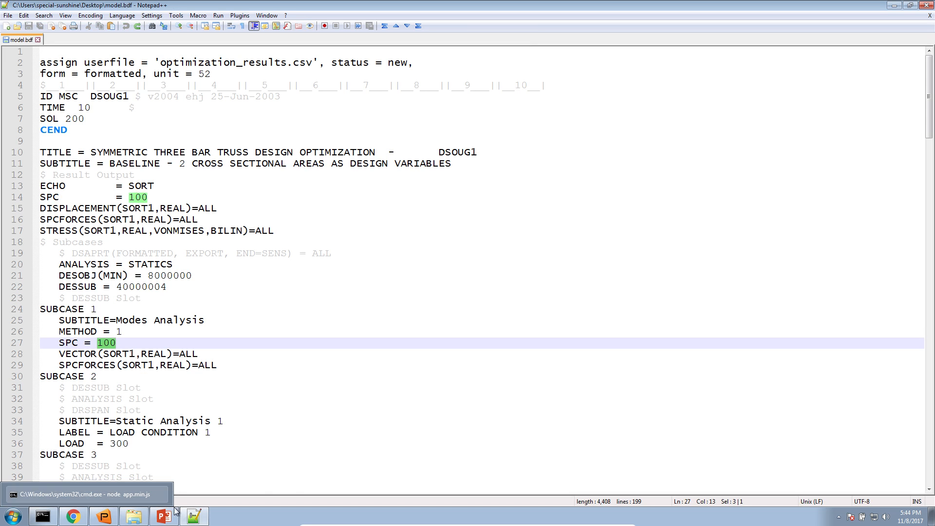
Switch to the Nastran SOL 200 Web App in Chrome and upload design_model.bdf and model.bdf from the Desktop
{"action": "left_click", "coordinate": [194, 516]}
{"action": "left_click_drag", "start_coordinate": [609, 279], "coordinate": [905, 279]}
{"action": "left_click", "coordinate": [66, 521]}
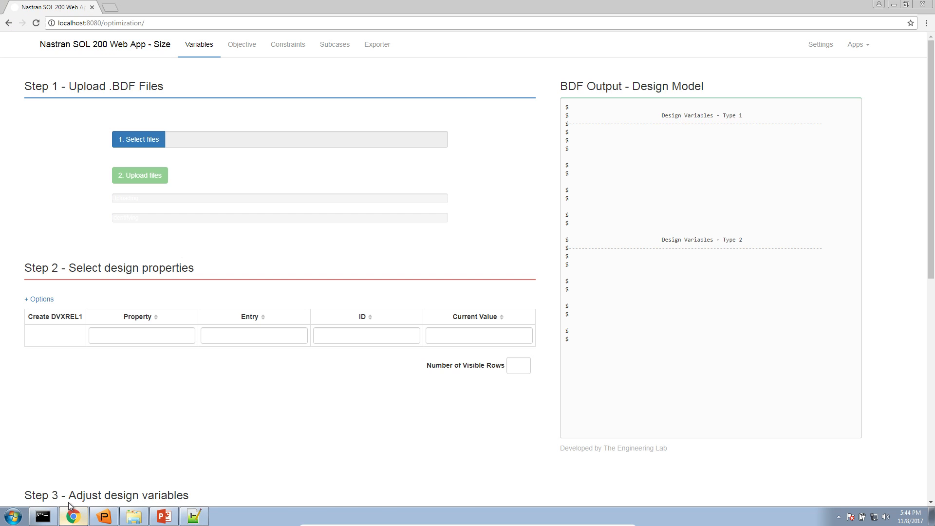
{"action": "left_click", "coordinate": [132, 140]}
{"action": "left_click", "coordinate": [146, 121]}
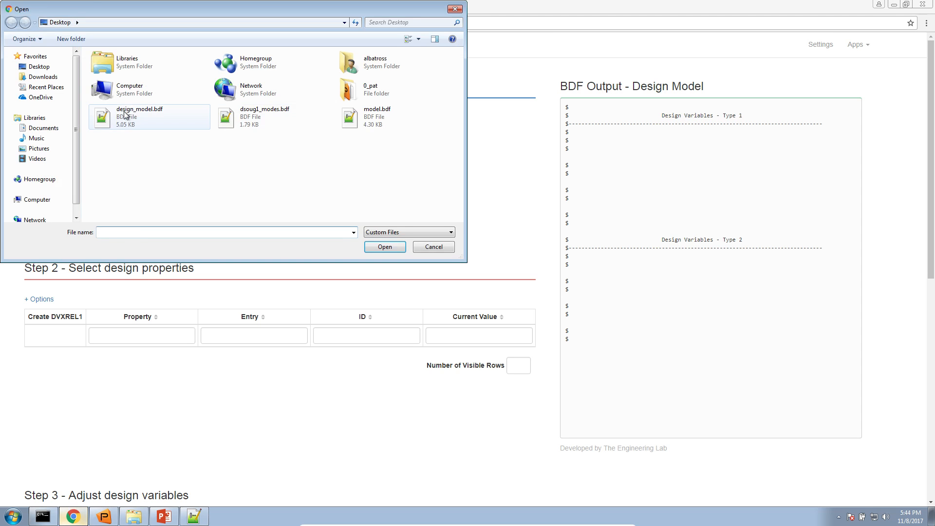
{"action": "left_click", "coordinate": [361, 120], "text": "ctrl"}
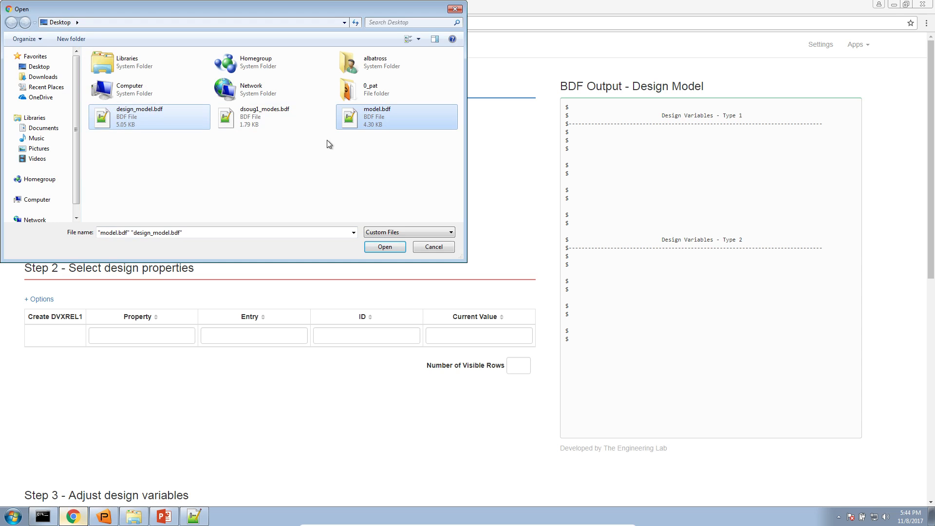
{"action": "left_click", "coordinate": [399, 248]}
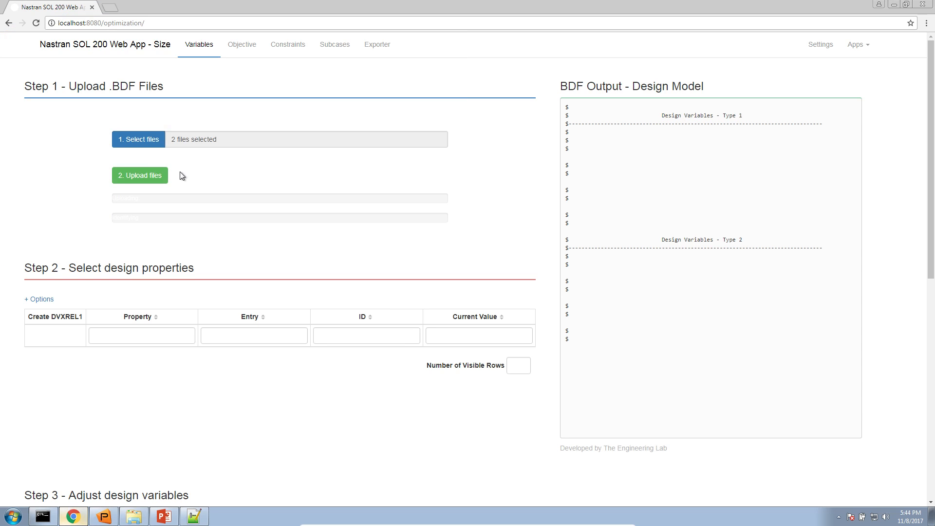
{"action": "left_click", "coordinate": [151, 172]}
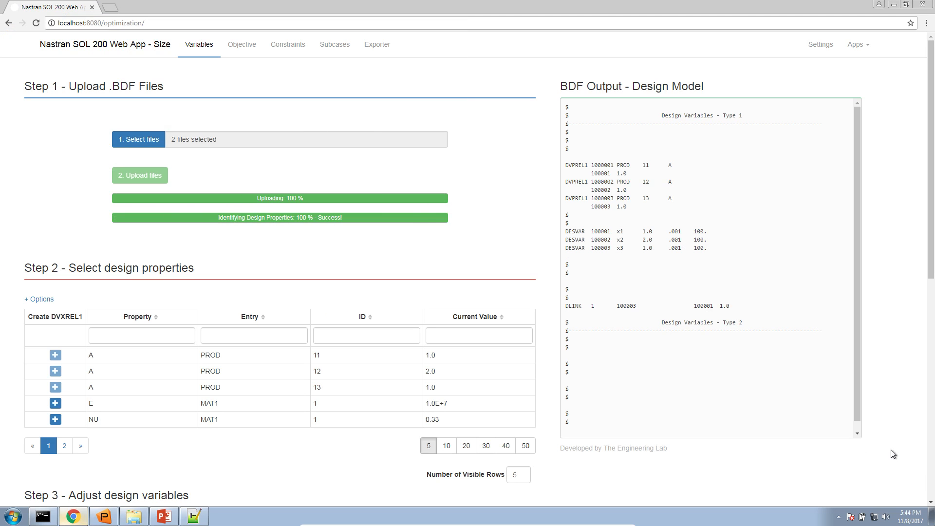
Review the imported objective, constraints, design variables and variable link
{"action": "left_click", "coordinate": [235, 52]}
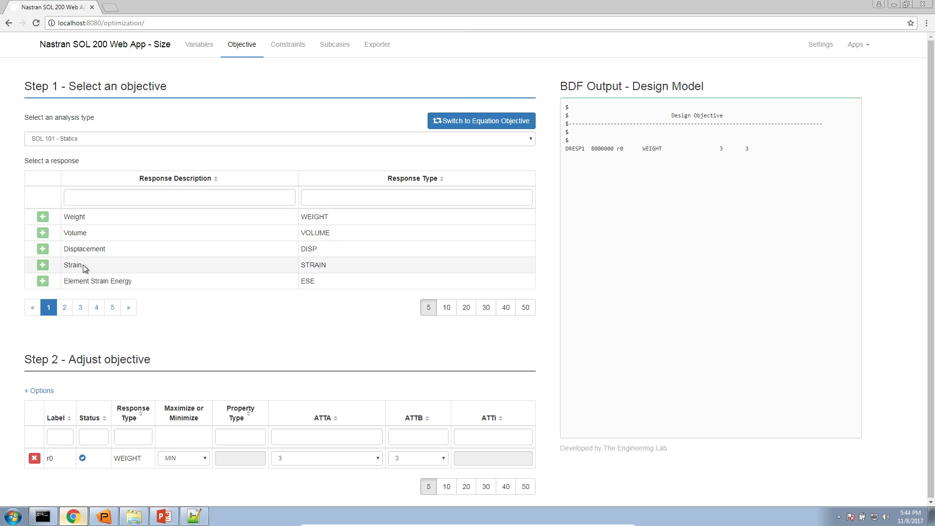
{"action": "left_click", "coordinate": [295, 45]}
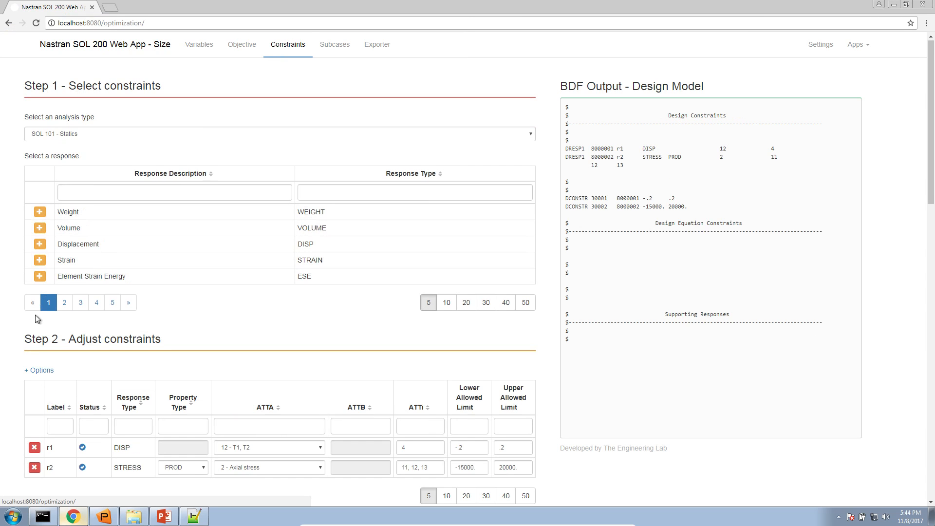
{"action": "scroll", "coordinate": [46, 349], "scroll_direction": "down", "scroll_amount": 3}
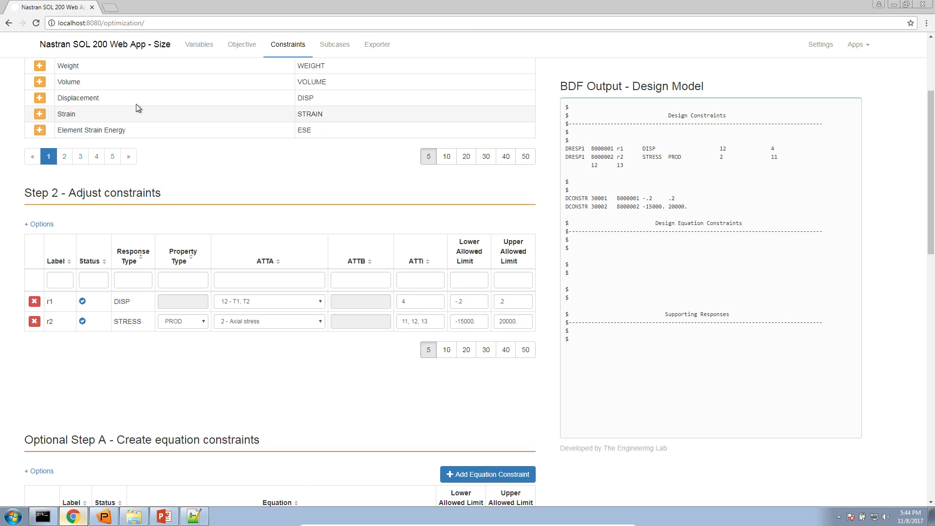
{"action": "left_click", "coordinate": [192, 49]}
{"action": "scroll", "coordinate": [43, 358], "scroll_direction": "down", "scroll_amount": 5}
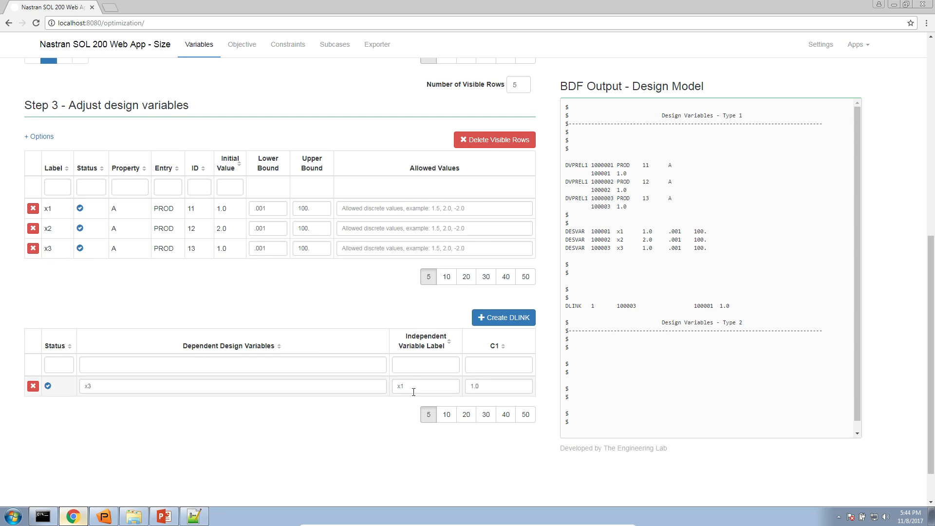
Add a Frequency response as a new design constraint using the SOL 103 - Normal Modes analysis type
{"action": "left_click", "coordinate": [288, 44]}
{"action": "scroll", "coordinate": [203, 250], "scroll_direction": "up", "scroll_amount": 7}
{"action": "scroll", "coordinate": [143, 251], "scroll_direction": "up", "scroll_amount": 1}
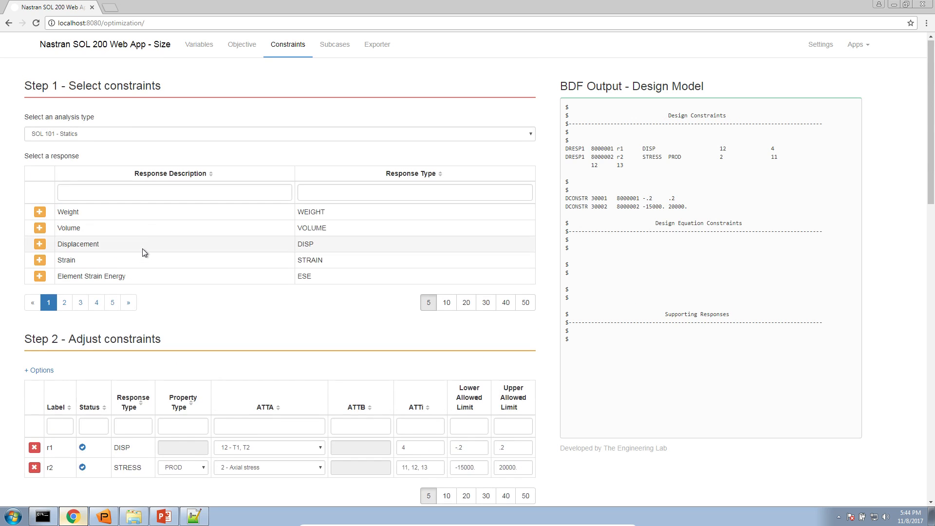
{"action": "left_click", "coordinate": [119, 131]}
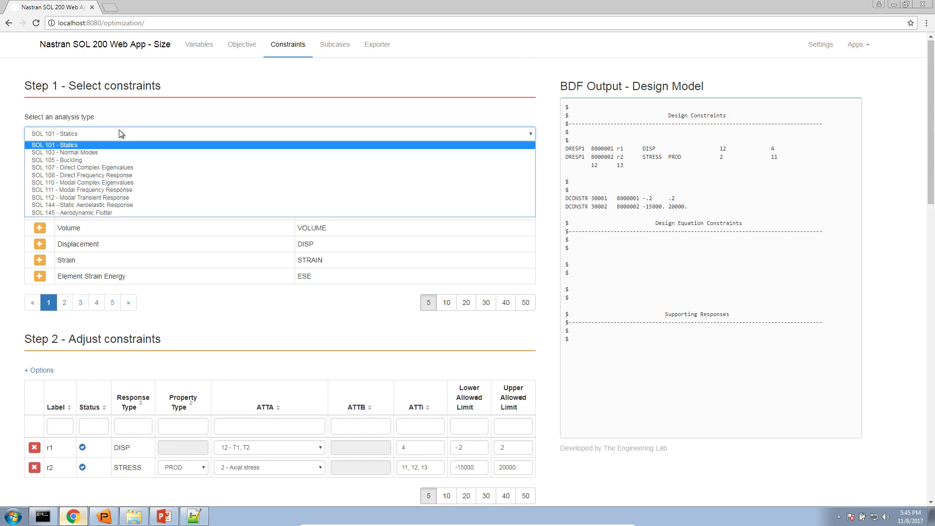
{"action": "left_click", "coordinate": [103, 151]}
{"action": "scroll", "coordinate": [101, 160], "scroll_direction": "down", "scroll_amount": 1}
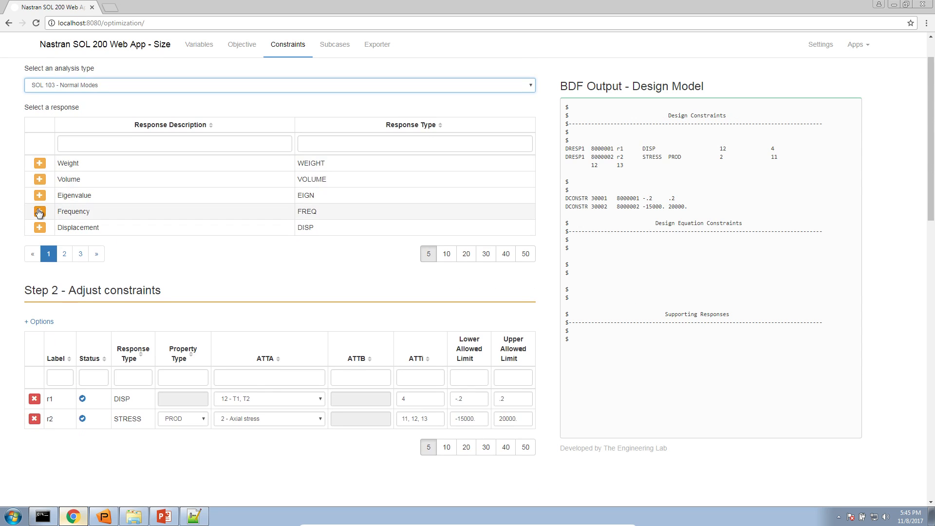
{"action": "left_click", "coordinate": [40, 212]}
Set the new FREQ constraint's ATTA to mode 1 and its lower allowed limit to 80
{"action": "left_click", "coordinate": [272, 448]}
{"action": "type", "text": "1"}
{"action": "left_click", "coordinate": [457, 439]}
{"action": "type", "text": "8"}
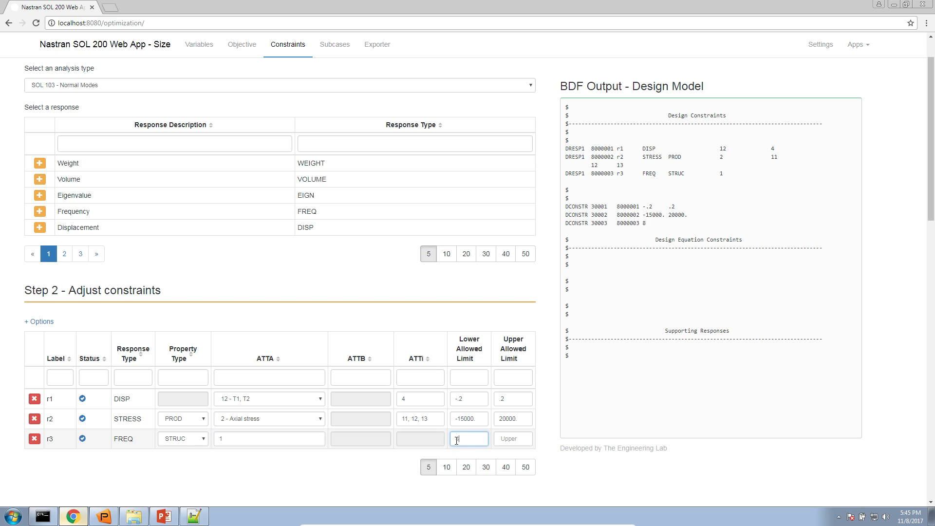
{"action": "key", "text": "Tab"}
Switch to the PowerPoint workshop slides and review the optimization problem statement, subcase constraint assignment and Export New BDF Files instructions
{"action": "mouse_move", "coordinate": [166, 517]}
{"action": "left_click", "coordinate": [341, 198]}
{"action": "left_click", "coordinate": [86, 376]}
{"action": "scroll", "coordinate": [86, 376], "scroll_direction": "down", "scroll_amount": 3}
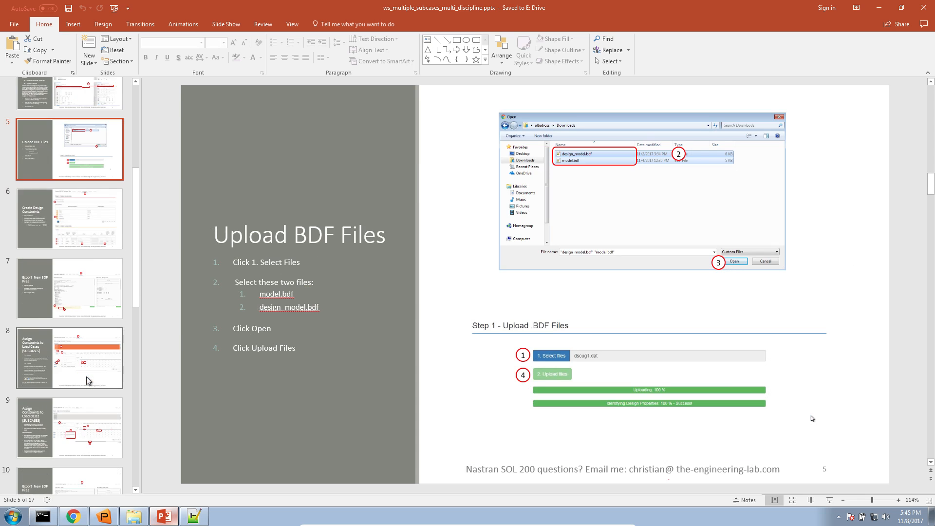
{"action": "scroll", "coordinate": [86, 376], "scroll_direction": "up", "scroll_amount": 4}
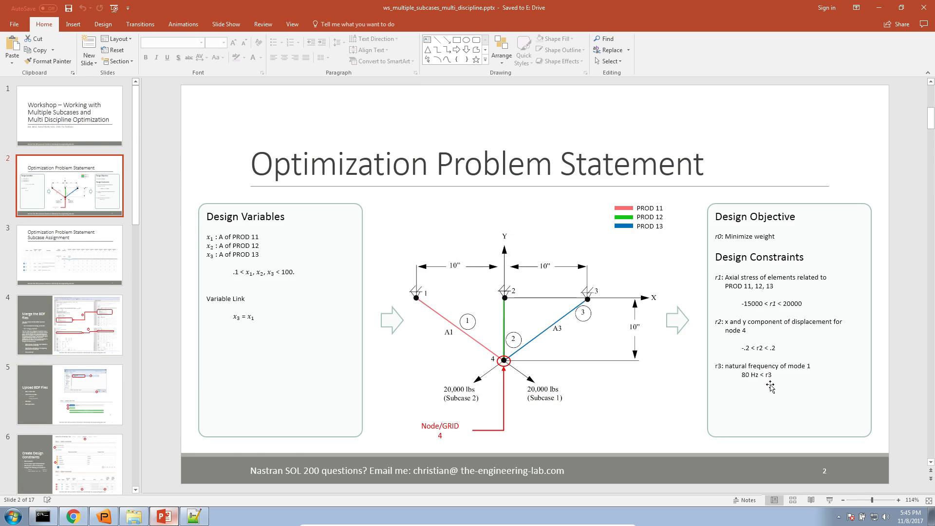
{"action": "left_click", "coordinate": [95, 389]}
{"action": "scroll", "coordinate": [88, 370], "scroll_direction": "down", "scroll_amount": 5}
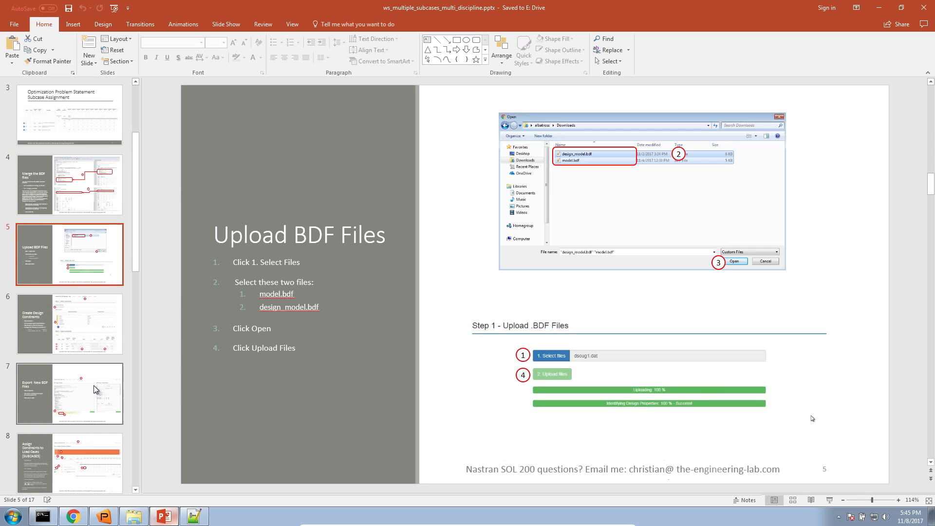
{"action": "left_click", "coordinate": [88, 342]}
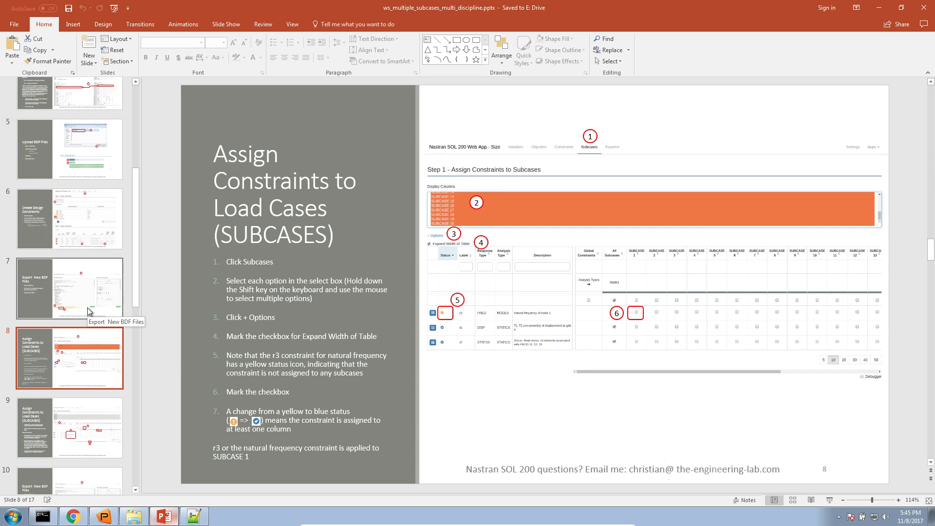
{"action": "left_click", "coordinate": [86, 308]}
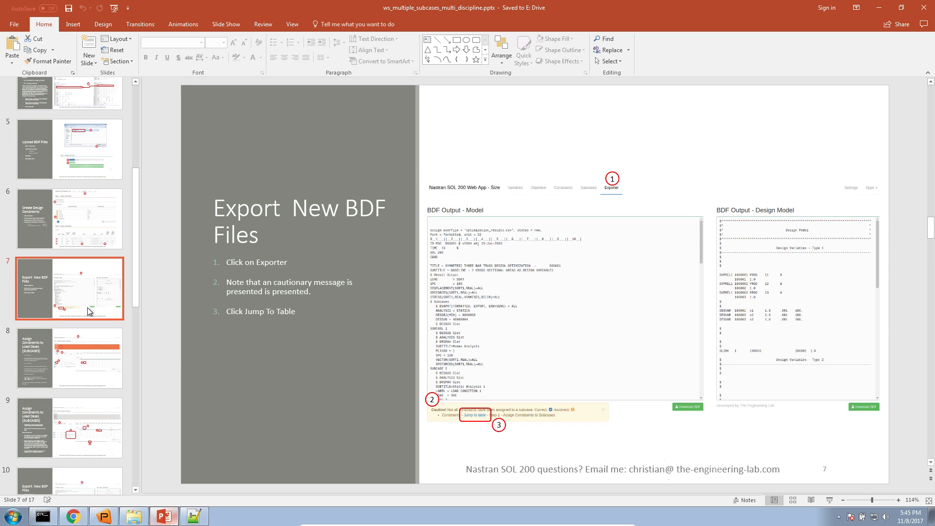
Return to the web app in Chrome, check the Exporter's caution about constraints, and follow its link to the Assign Constraints to Subcases table
{"action": "left_click", "coordinate": [73, 516]}
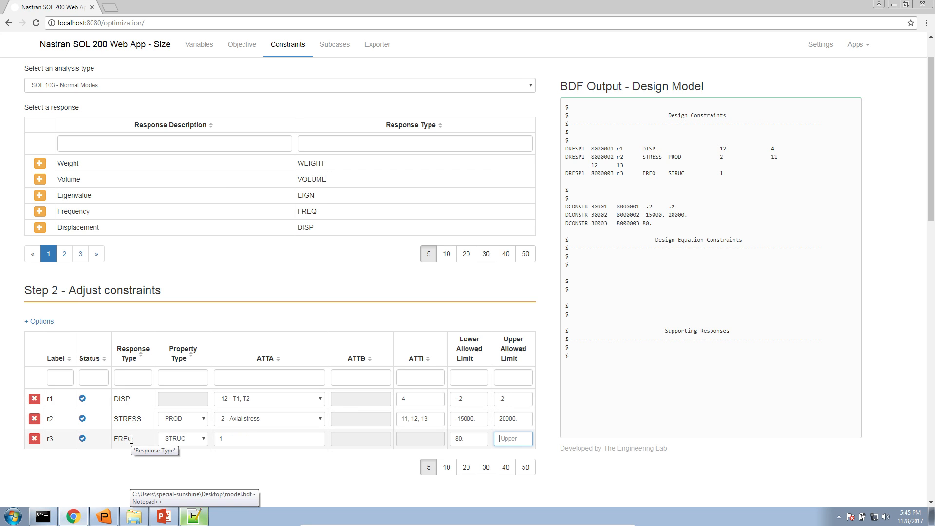
{"action": "left_click", "coordinate": [372, 45]}
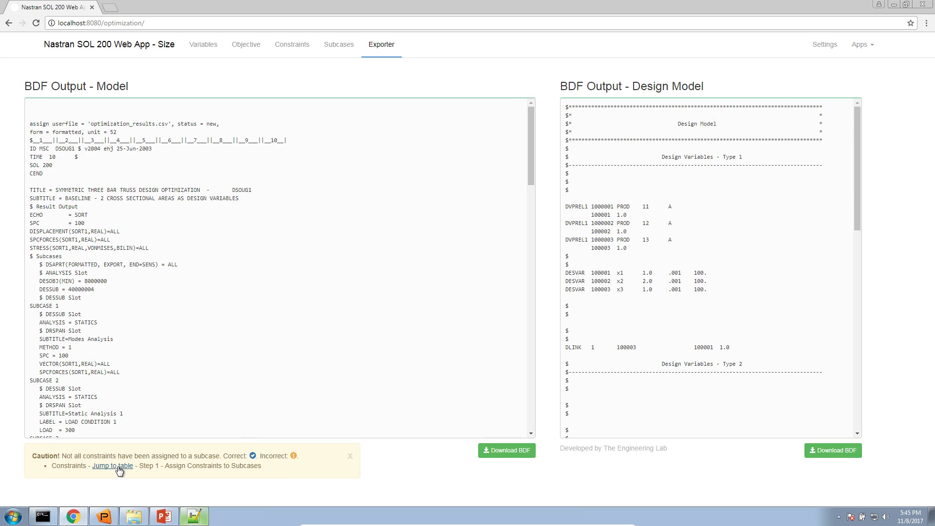
{"action": "left_click_drag", "start_coordinate": [272, 468], "coordinate": [86, 454]}
{"action": "left_click", "coordinate": [87, 456]}
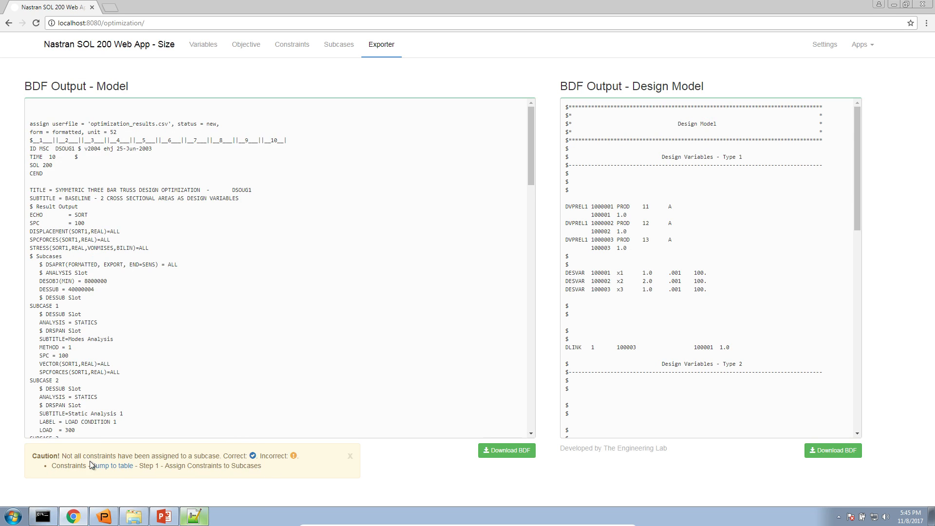
{"action": "left_click", "coordinate": [118, 469]}
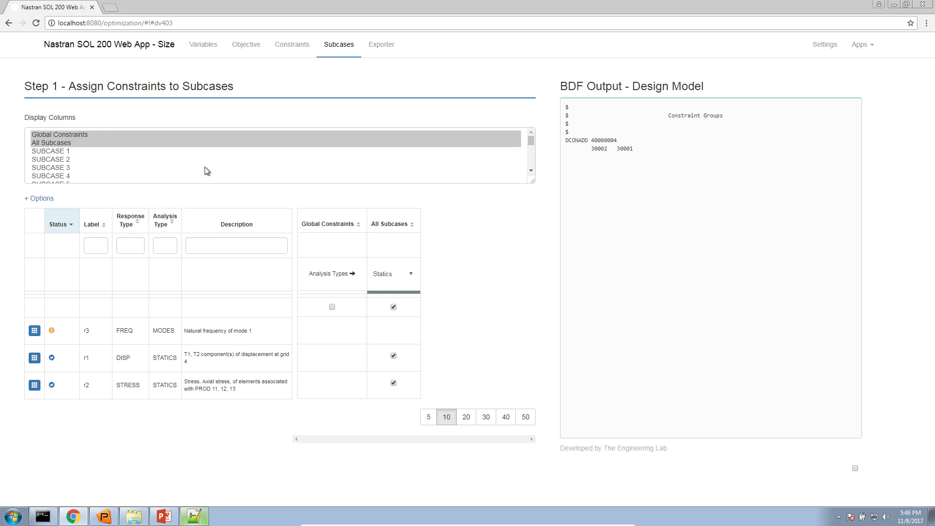
Display every column from Global Constraints through SUBCASE 20 in the assignment table and expand the table's width
{"action": "left_click", "coordinate": [65, 140]}
{"action": "scroll", "coordinate": [67, 156], "scroll_direction": "down", "scroll_amount": 5}
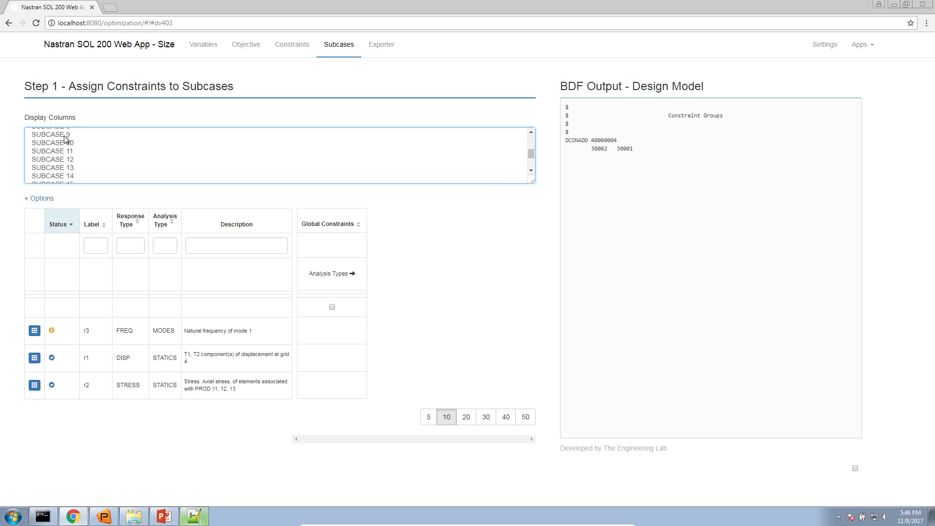
{"action": "left_click", "coordinate": [67, 176], "text": "shift"}
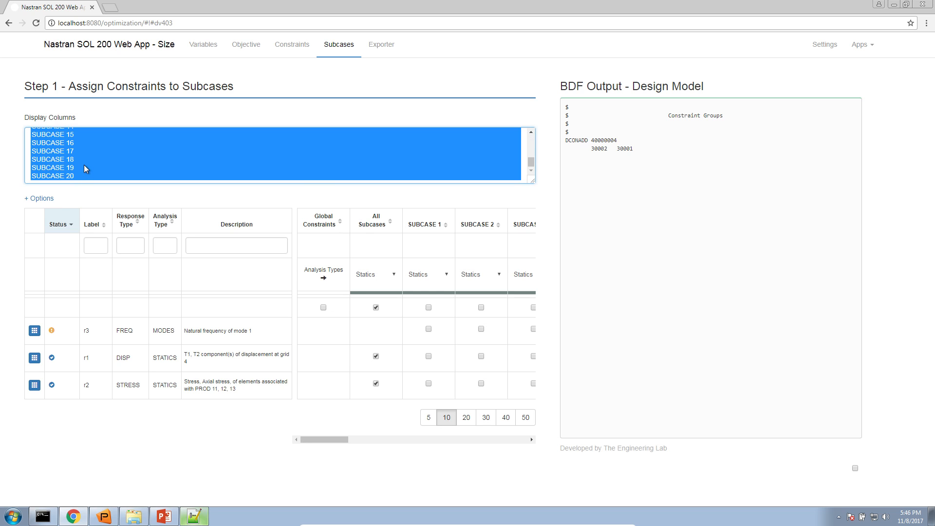
{"action": "left_click", "coordinate": [52, 201]}
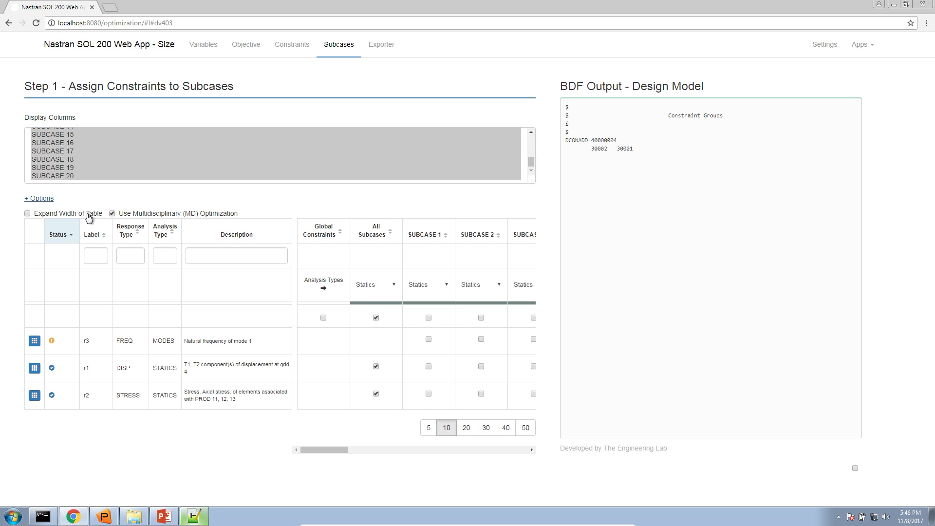
{"action": "left_click", "coordinate": [88, 214]}
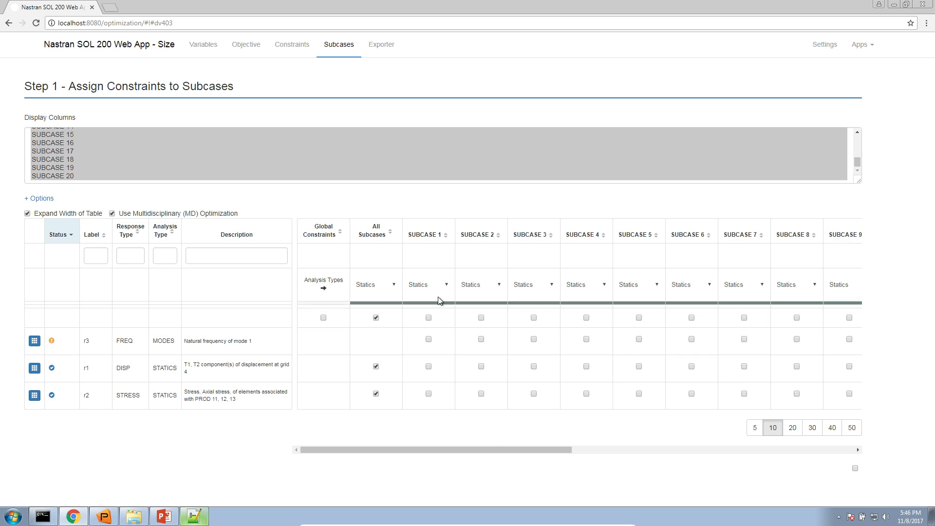
Assign FREQ constraint r3 to SUBCASE 1, checking the SUBCASE 1 Modes Analysis block of model.bdf in Notepad++ and returning to Chrome
{"action": "left_click", "coordinate": [441, 341]}
{"action": "left_click", "coordinate": [207, 517]}
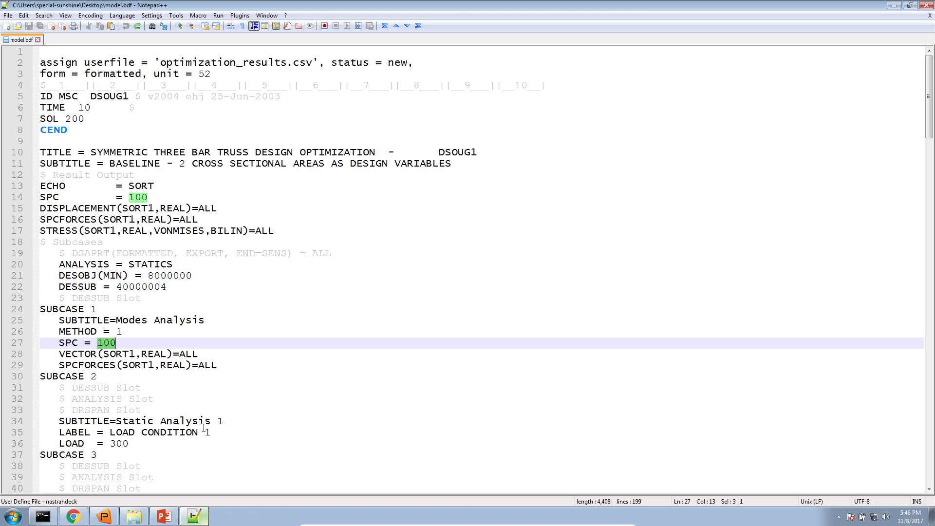
{"action": "left_click_drag", "start_coordinate": [217, 365], "coordinate": [33, 312]}
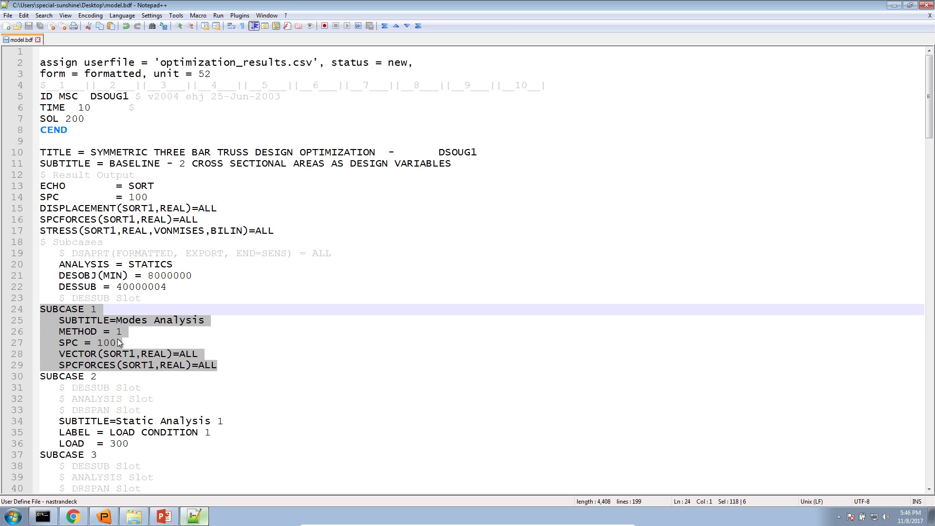
{"action": "left_click", "coordinate": [193, 516]}
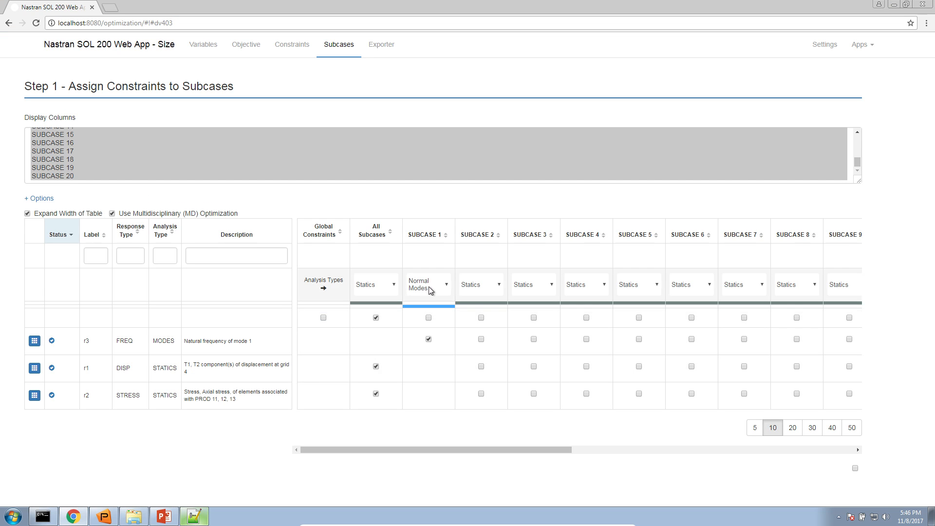
{"action": "left_click", "coordinate": [430, 340]}
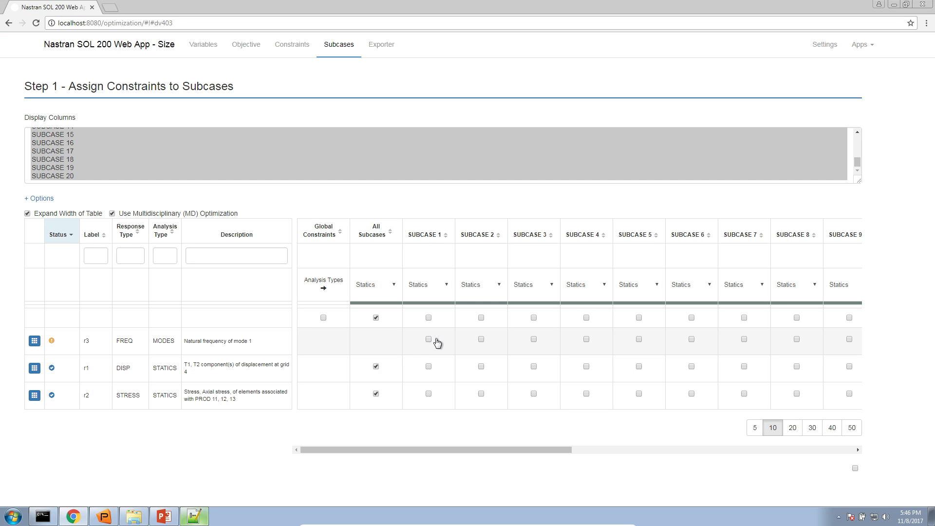
{"action": "left_click", "coordinate": [435, 340]}
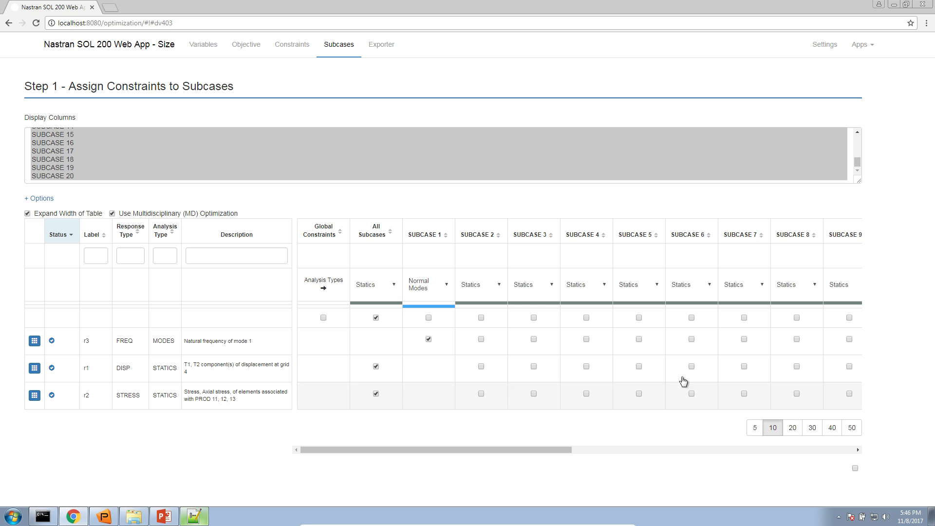
Assign DISP constraint r1 to SUBCASE 7 and STRESS constraint r2 to SUBCASE 8, and sort the table by label in ascending order
{"action": "left_click", "coordinate": [745, 367]}
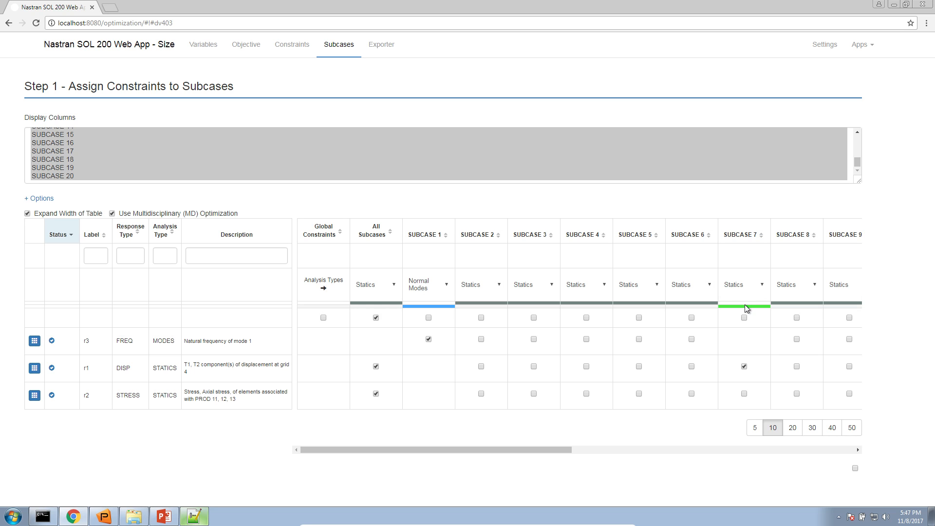
{"action": "left_click", "coordinate": [793, 394]}
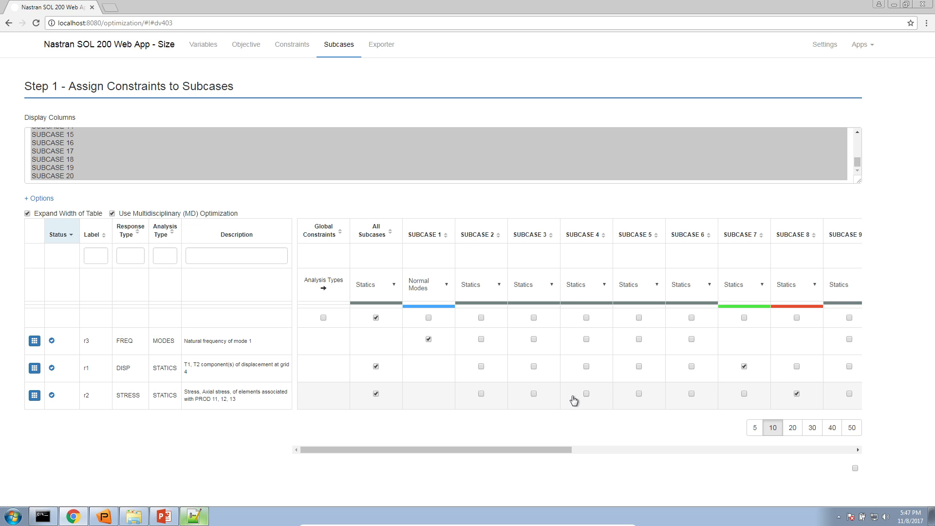
{"action": "left_click", "coordinate": [93, 235]}
{"action": "left_click", "coordinate": [93, 236]}
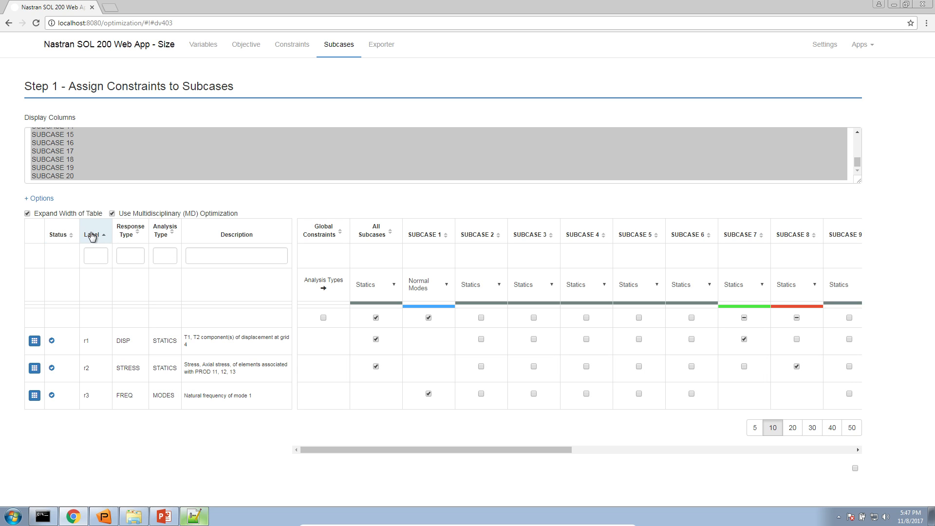
Assign all compatible constraints, r1 and r2, to each of SUBCASES 4, 5 and 6 at once
{"action": "left_click", "coordinate": [586, 318]}
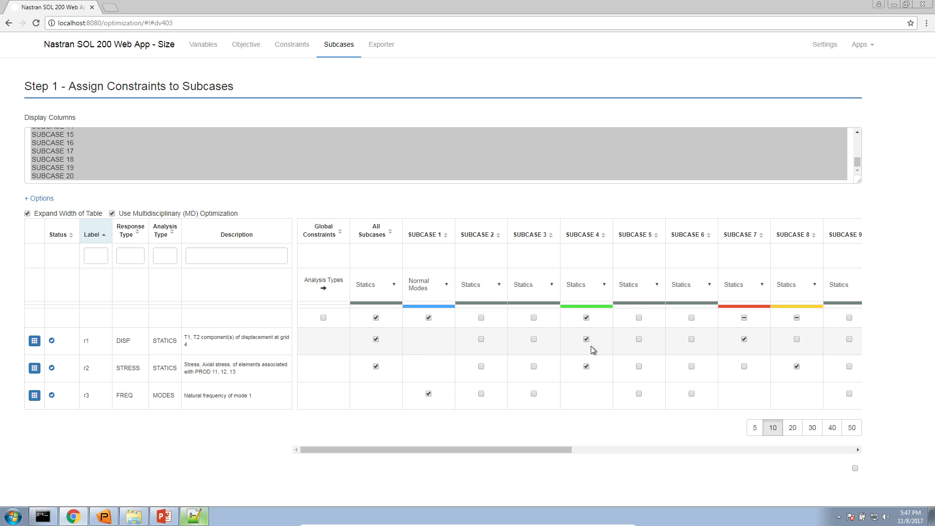
{"action": "left_click", "coordinate": [629, 320]}
{"action": "left_click", "coordinate": [673, 325]}
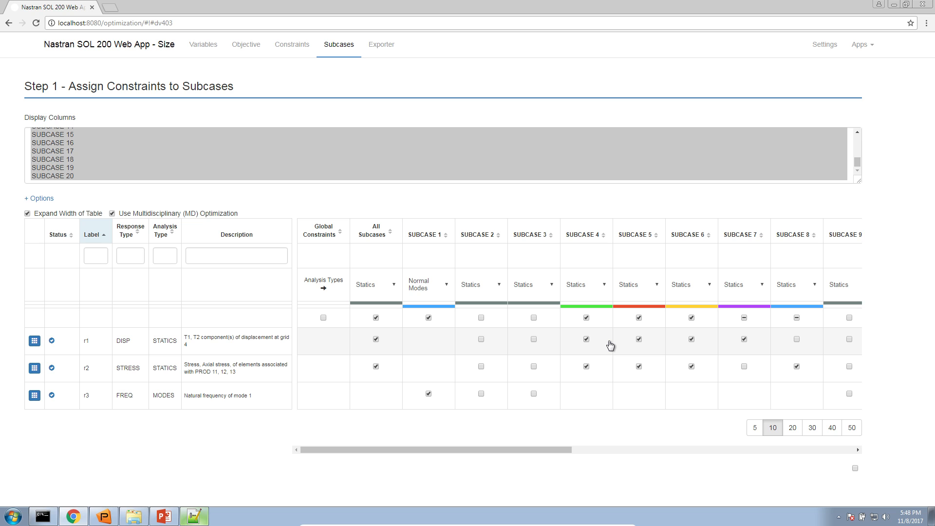
Assign r1 to SUBCASES 2 and 3 and r2 to SUBCASE 3; unassign r1 from SUBCASES 4, 5 and 6 and r2 from SUBCASE 5
{"action": "left_click", "coordinate": [497, 352]}
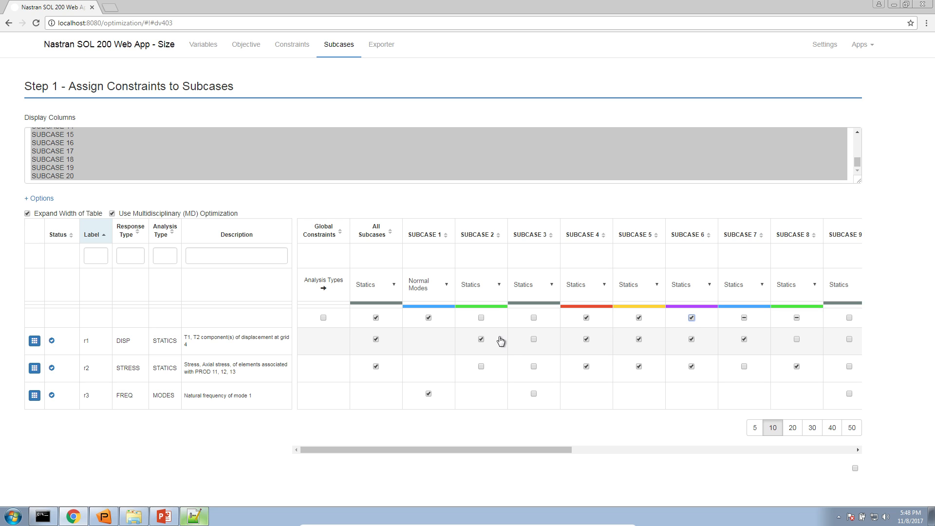
{"action": "left_click", "coordinate": [599, 346]}
{"action": "left_click", "coordinate": [649, 344]}
{"action": "left_click", "coordinate": [678, 352]}
{"action": "left_click", "coordinate": [643, 366]}
{"action": "left_click", "coordinate": [598, 342]}
{"action": "left_click", "coordinate": [535, 366]}
{"action": "left_click", "coordinate": [536, 339]}
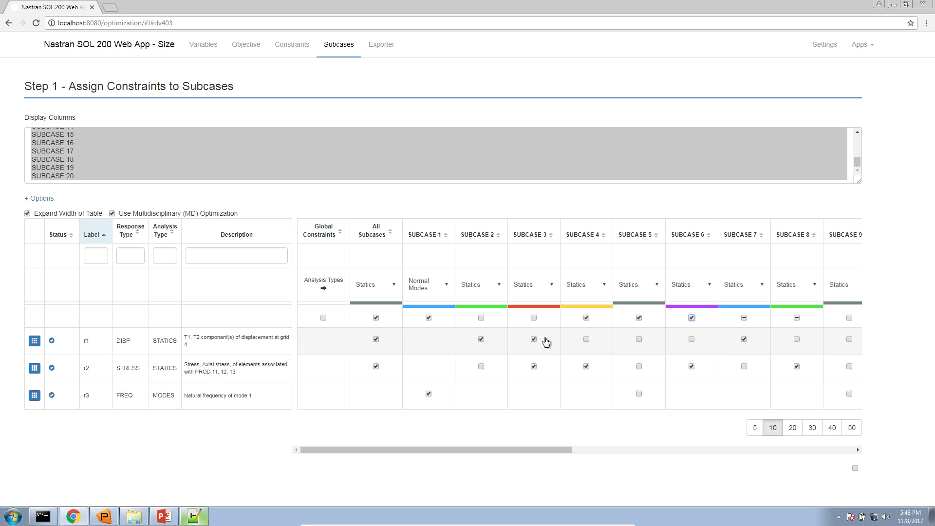
Unassign r2 from SUBCASE 4, and assign r2 to SUBCASES 5 and 7 and r1 to SUBCASE 5
{"action": "left_click", "coordinate": [591, 366]}
{"action": "left_click", "coordinate": [639, 367]}
{"action": "left_click", "coordinate": [639, 340]}
{"action": "left_click", "coordinate": [745, 366]}
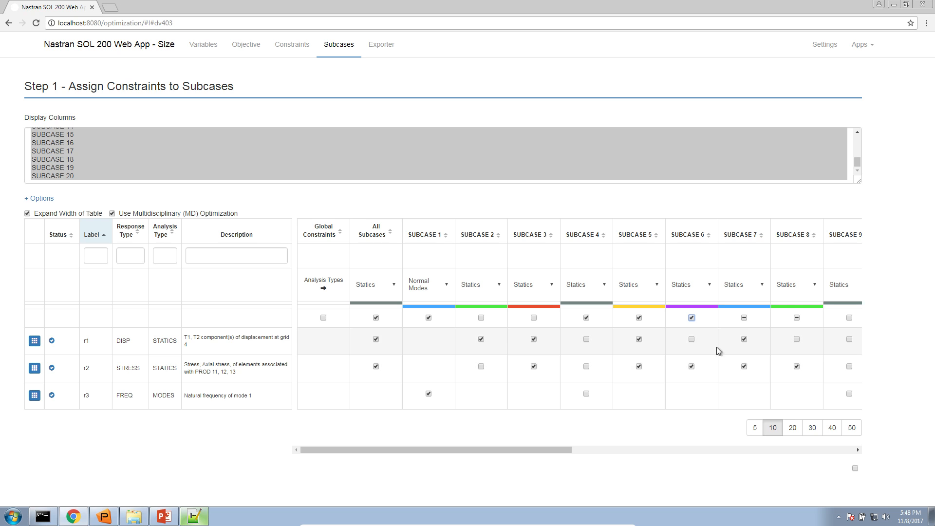
Assign r2 to SUBCASE 4, and unassign r2 from SUBCASES 5 and 6 and r1 from SUBCASES 3, 5 and 7
{"action": "left_click", "coordinate": [587, 340]}
{"action": "left_click", "coordinate": [588, 366]}
{"action": "left_click", "coordinate": [639, 367]}
{"action": "left_click", "coordinate": [692, 367]}
{"action": "left_click", "coordinate": [744, 340]}
{"action": "left_click", "coordinate": [692, 340]}
{"action": "left_click", "coordinate": [639, 340]}
{"action": "left_click", "coordinate": [587, 339]}
{"action": "left_click", "coordinate": [534, 340]}
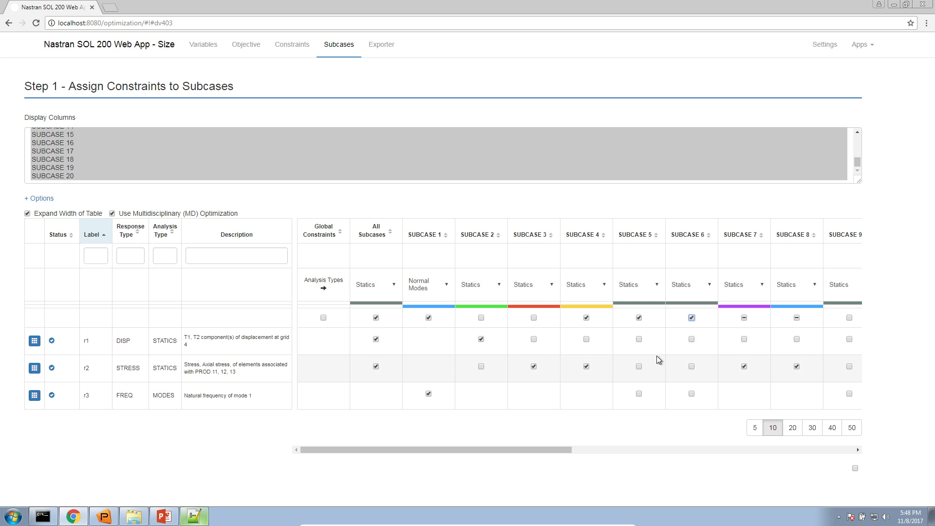
Assign r1 to SUBCASES 4, 5, 6 and 7, and assign r2 to SUBCASE 2
{"action": "left_click", "coordinate": [745, 340]}
{"action": "left_click", "coordinate": [692, 340]}
{"action": "left_click", "coordinate": [639, 339]}
{"action": "left_click", "coordinate": [587, 340]}
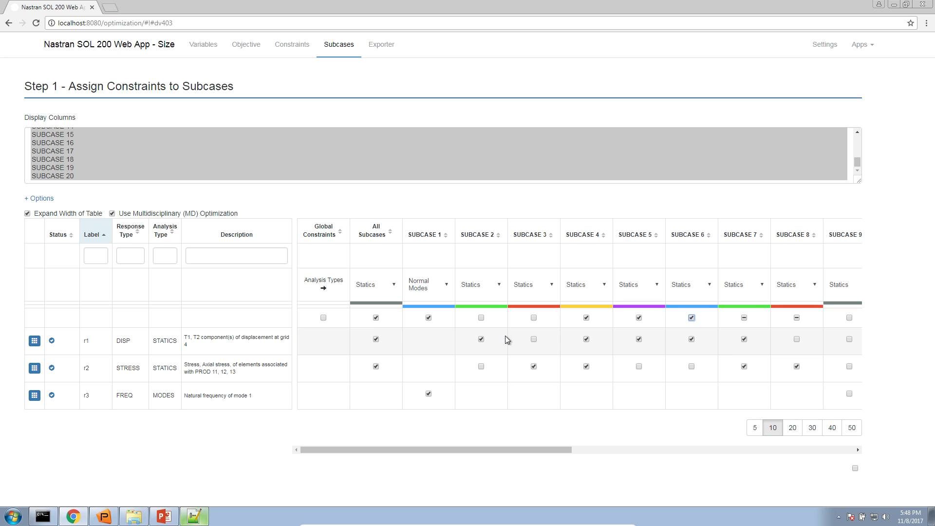
{"action": "left_click", "coordinate": [481, 366]}
Filter the constraints by an analysis type containing "m" and clear the filter again
{"action": "left_click", "coordinate": [166, 263]}
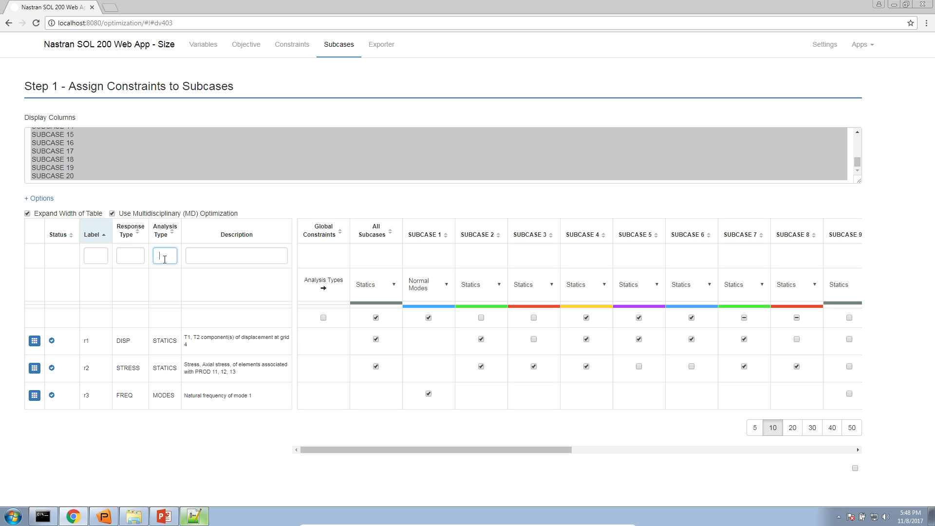
{"action": "type", "text": "mode"}
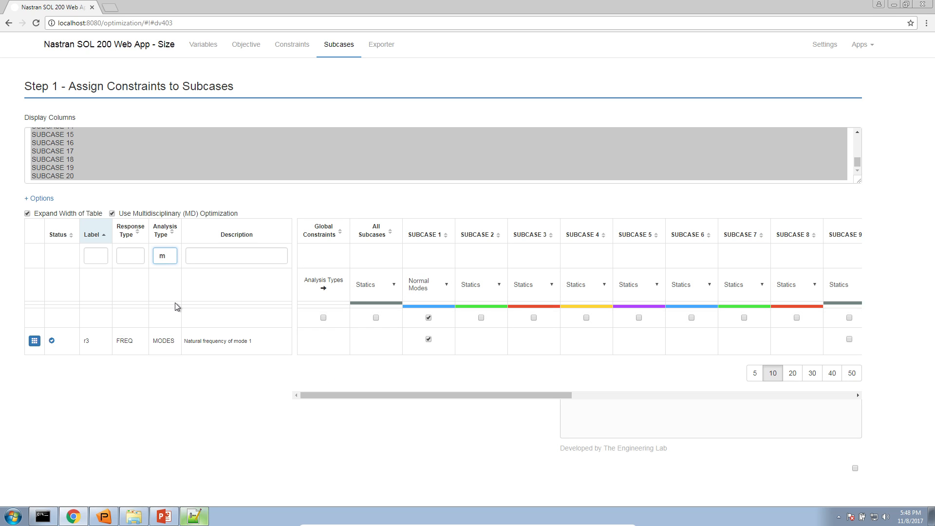
{"action": "key", "text": "BackSpace"}
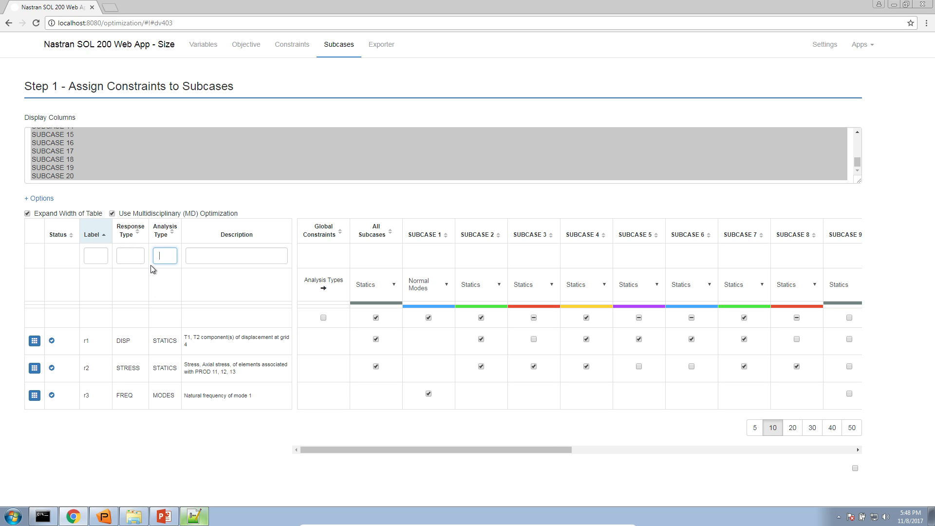
Display only the columns relevant to constraint r3, switch to those for r1, and look across the subcase columns through SUBCASE 20
{"action": "left_click", "coordinate": [34, 396]}
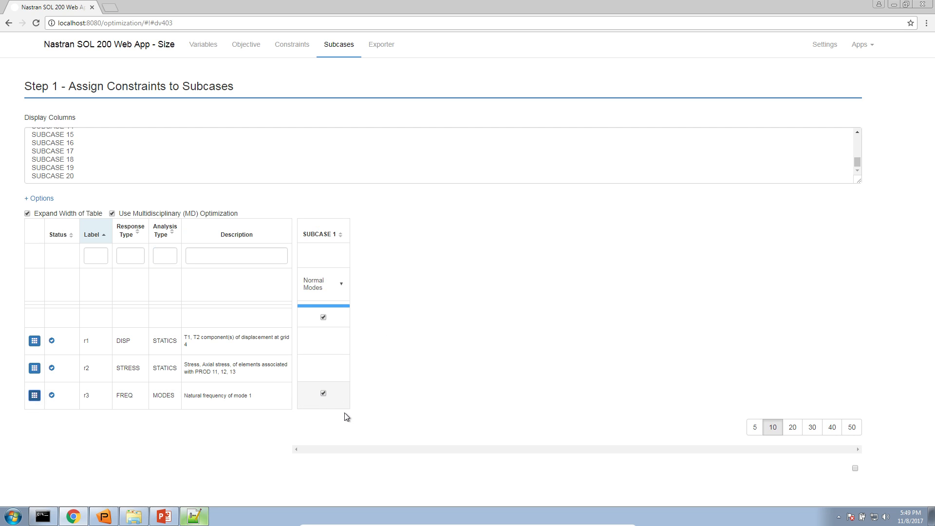
{"action": "left_click", "coordinate": [35, 342]}
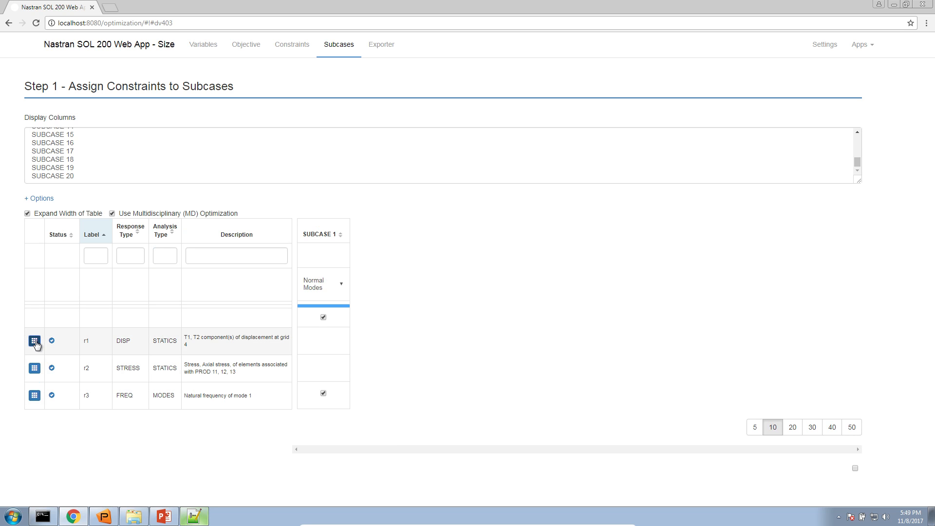
{"action": "left_click_drag", "start_coordinate": [396, 450], "coordinate": [328, 451]}
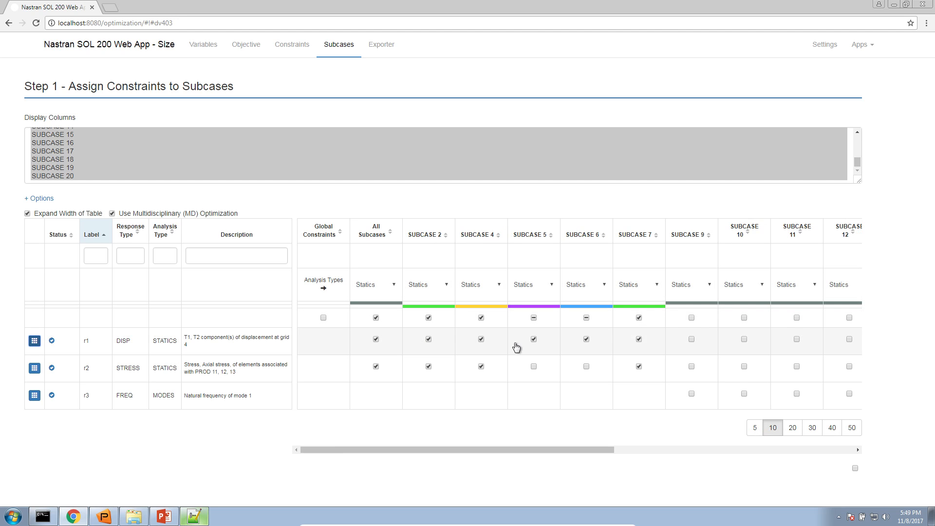
{"action": "left_click_drag", "start_coordinate": [460, 448], "coordinate": [715, 449]}
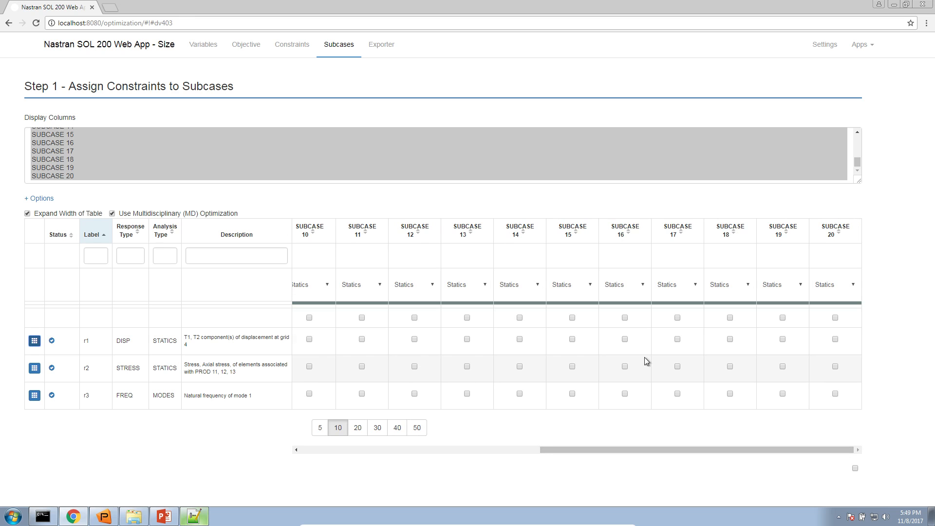
{"action": "left_click_drag", "start_coordinate": [567, 449], "coordinate": [675, 467]}
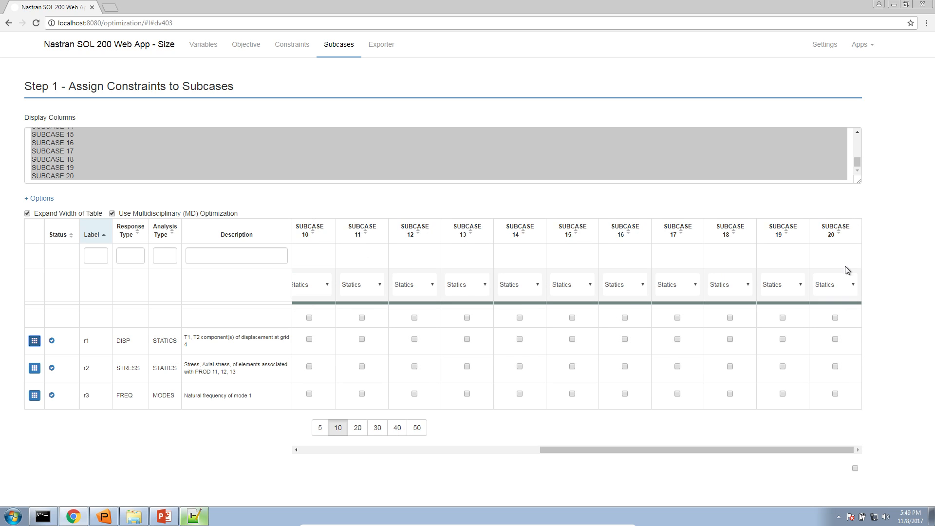
{"action": "left_click_drag", "start_coordinate": [701, 449], "coordinate": [411, 447]}
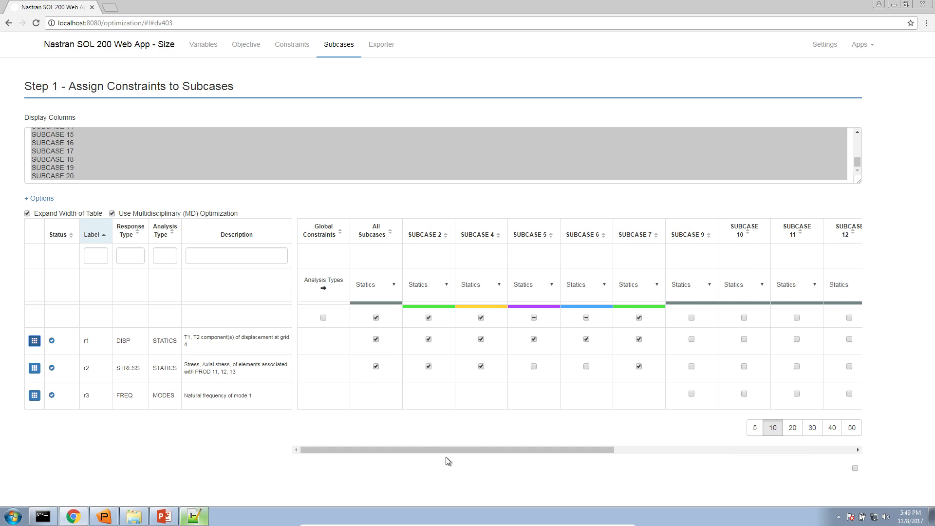
{"action": "left_click_drag", "start_coordinate": [484, 449], "coordinate": [635, 440]}
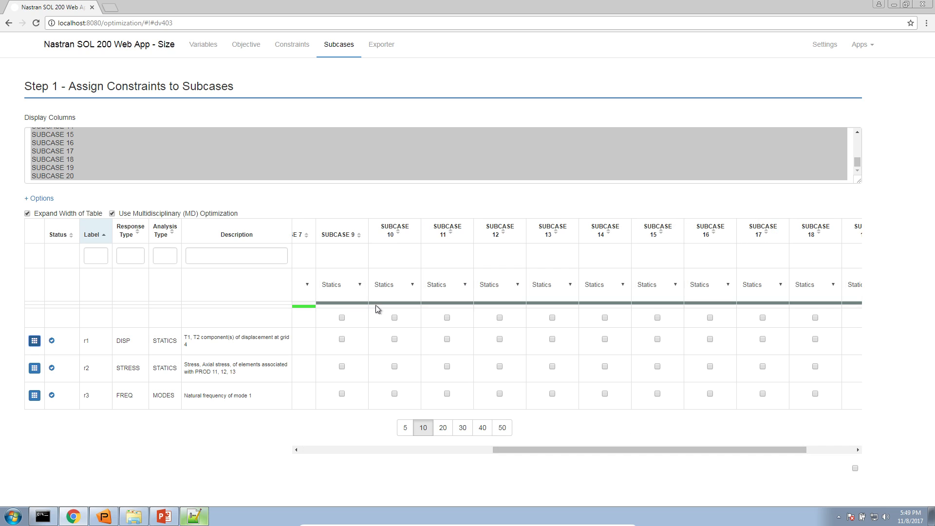
Switch to PowerPoint, read slide 9 on assigning constraints to load cases, and return to the web app in Chrome
{"action": "left_click", "coordinate": [165, 516]}
{"action": "scroll", "coordinate": [69, 350], "scroll_direction": "down", "scroll_amount": 2}
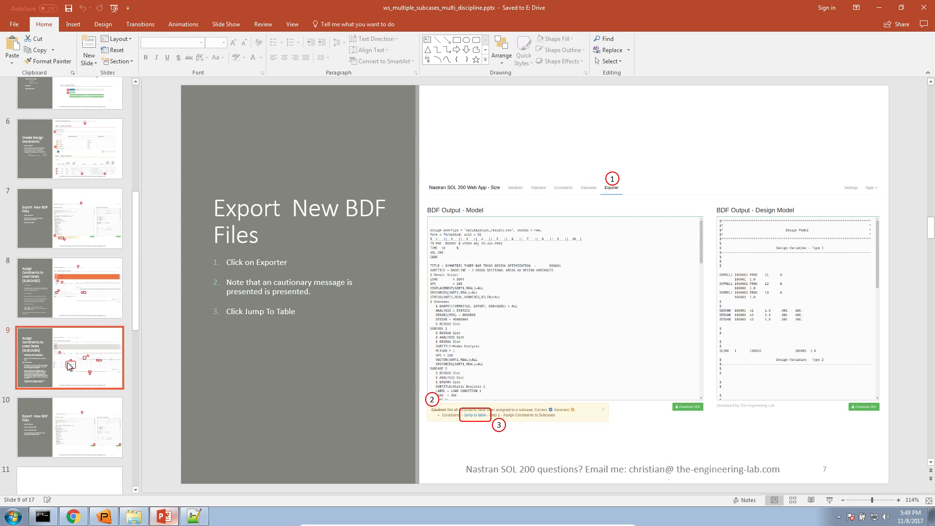
{"action": "left_click", "coordinate": [69, 365]}
{"action": "scroll", "coordinate": [71, 385], "scroll_direction": "down", "scroll_amount": 3}
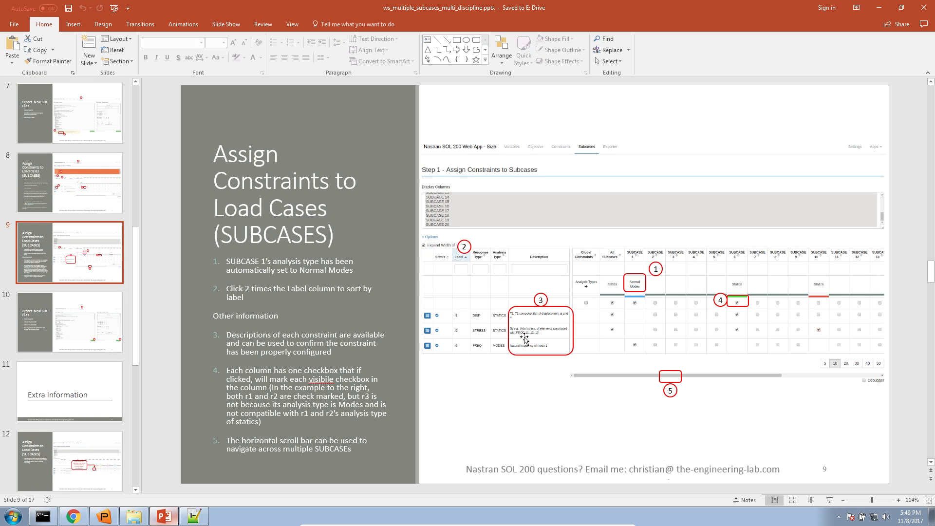
{"action": "left_click", "coordinate": [164, 517]}
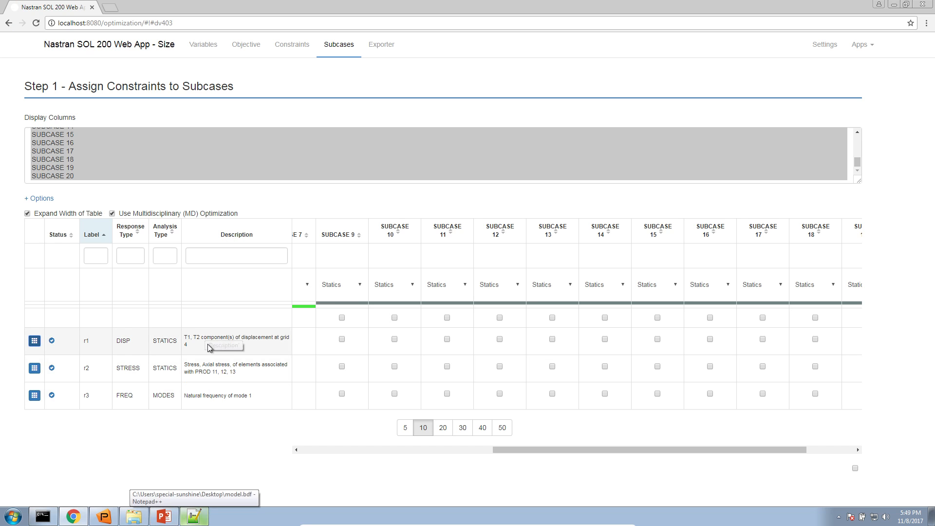
Examine the descriptions of constraints r1, r2 and r3 in the assignment table at an enlarged page zoom
{"action": "left_click_drag", "start_coordinate": [184, 337], "coordinate": [238, 385]}
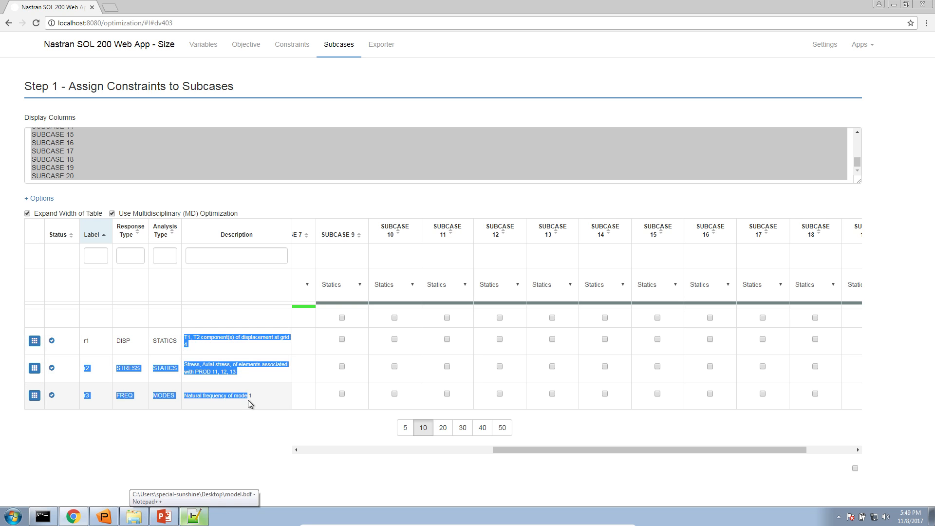
{"action": "left_click", "coordinate": [248, 401]}
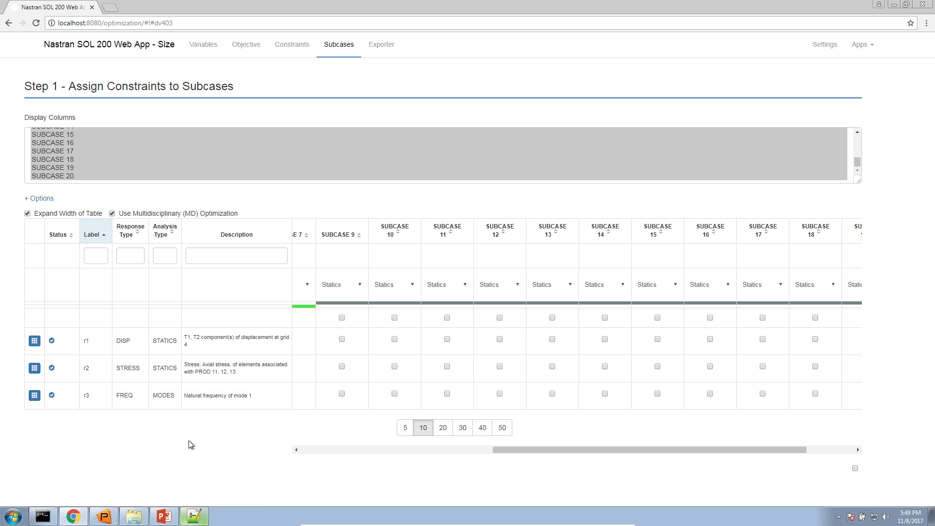
{"action": "key", "text": "ctrl+plus"}
{"action": "key", "text": "ctrl+plus"}
{"action": "key", "text": "ctrl+plus"}
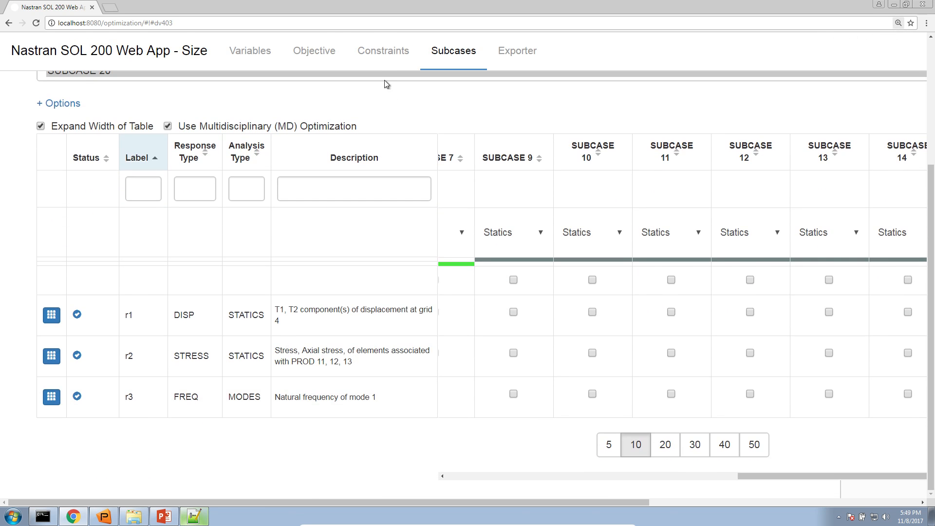
Compare the r1, r2 and r3 settings under Adjust constraints with their descriptions in the subcase assignment table
{"action": "left_click", "coordinate": [383, 56]}
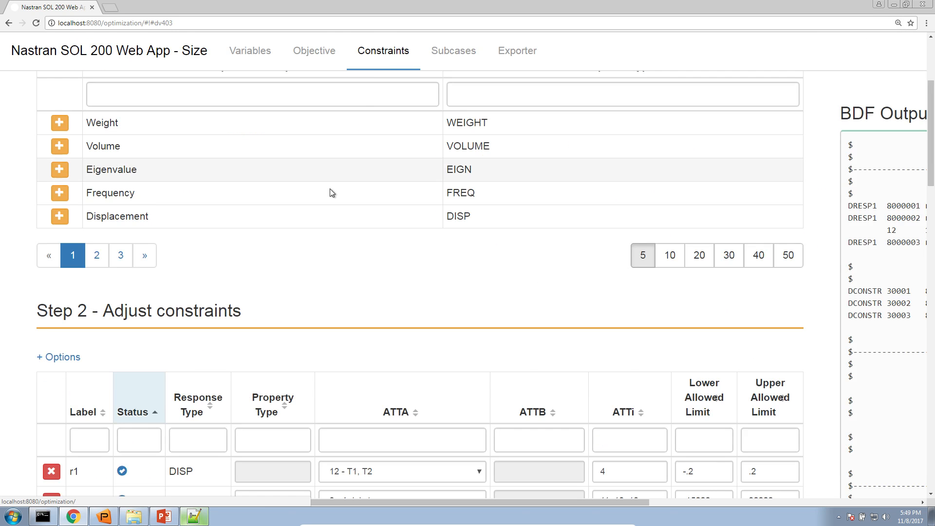
{"action": "scroll", "coordinate": [299, 272], "scroll_direction": "down", "scroll_amount": 2}
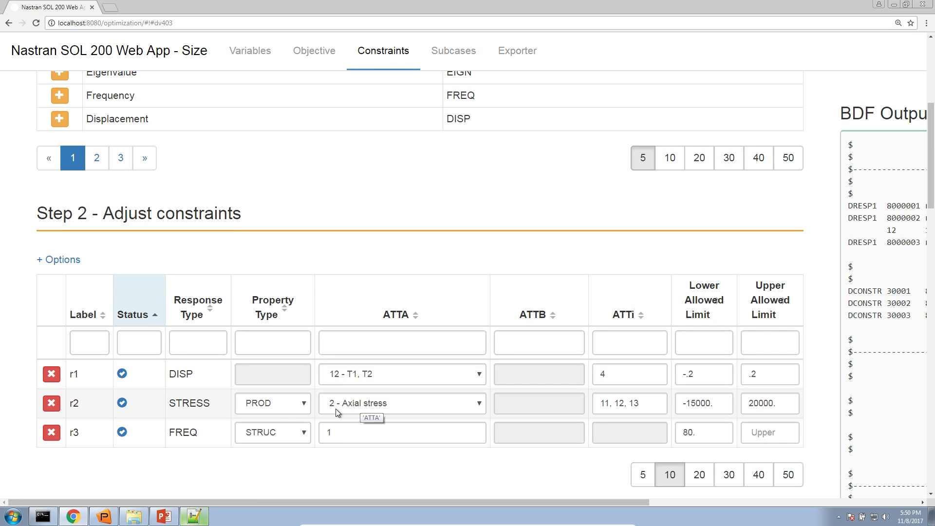
{"action": "left_click", "coordinate": [435, 51]}
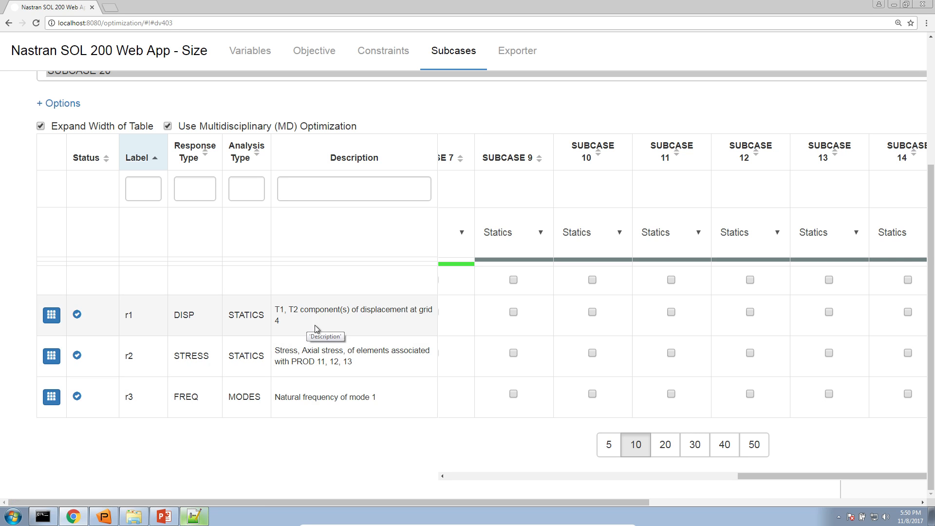
{"action": "triple_click", "coordinate": [298, 412]}
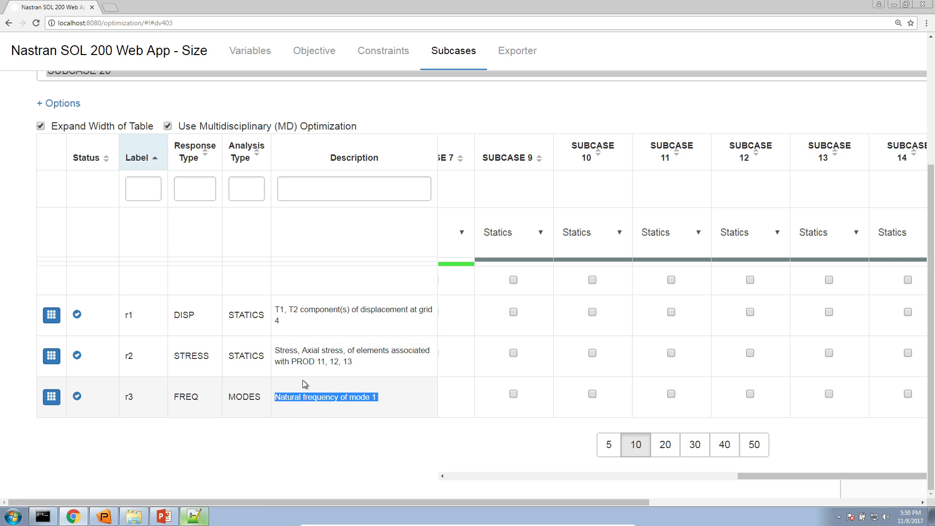
Read through the description of stress constraint r2 and displacement constraint r1 in the subcase assignment table
{"action": "double_click", "coordinate": [289, 351]}
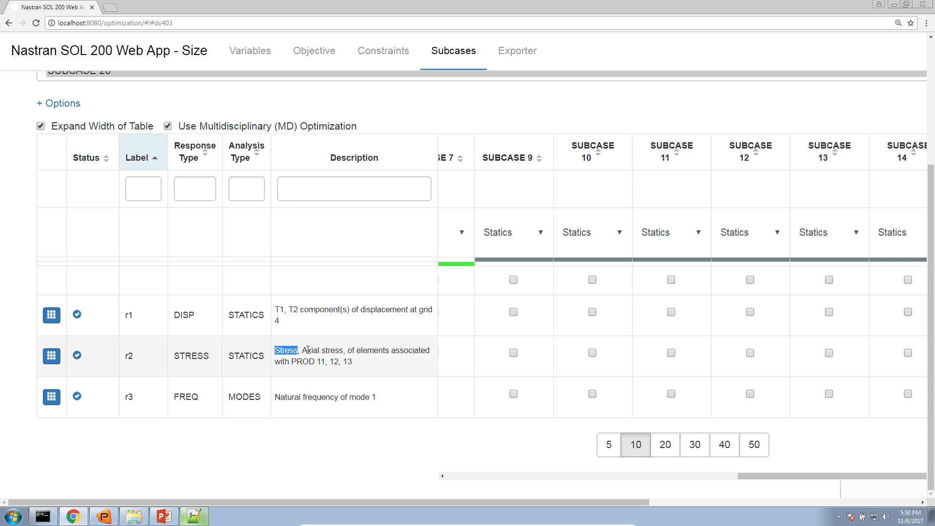
{"action": "triple_click", "coordinate": [308, 350]}
{"action": "left_click", "coordinate": [384, 358]}
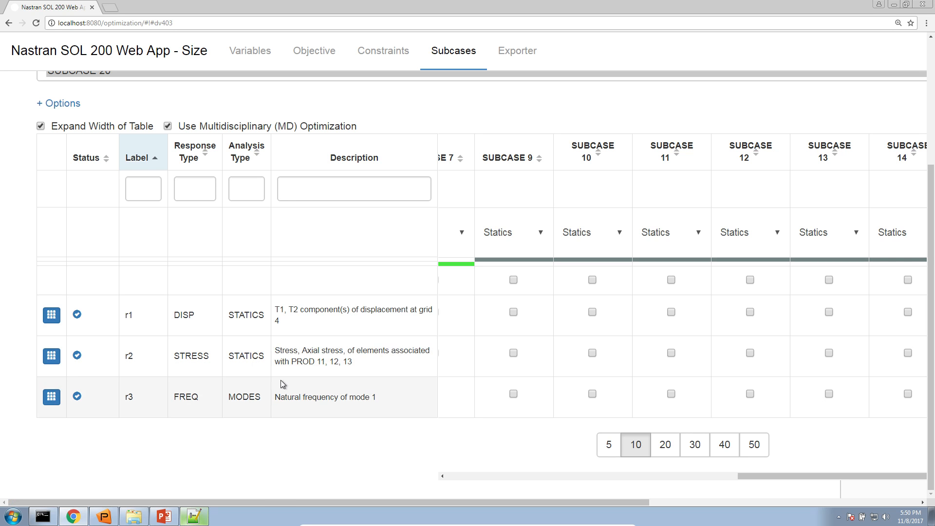
{"action": "left_click_drag", "start_coordinate": [289, 362], "coordinate": [354, 362]}
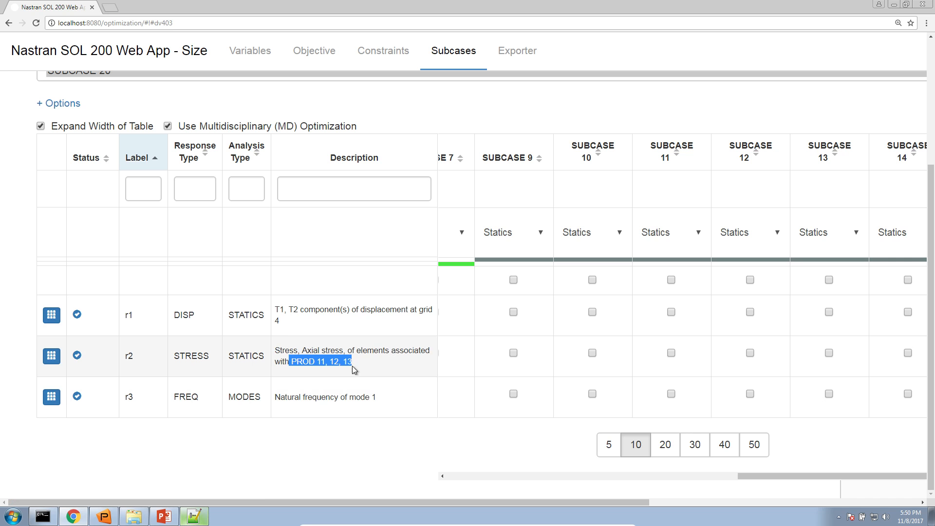
{"action": "left_click", "coordinate": [280, 310]}
{"action": "left_click_drag", "start_coordinate": [281, 309], "coordinate": [353, 312]}
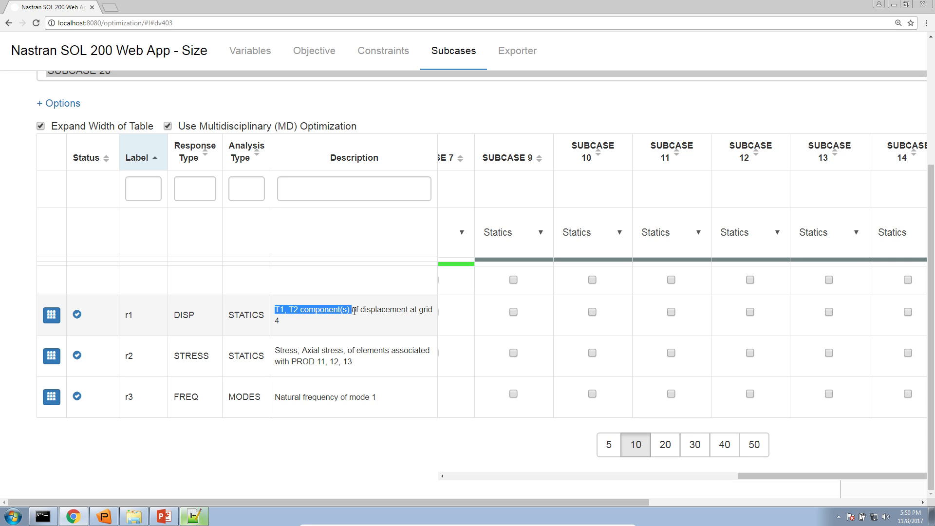
{"action": "double_click", "coordinate": [368, 310]}
{"action": "left_click_drag", "start_coordinate": [343, 323], "coordinate": [276, 310]}
Switch to PowerPoint, view slide 10 on exporting new BDF files, and return to the web app in Chrome
{"action": "left_click", "coordinate": [164, 516]}
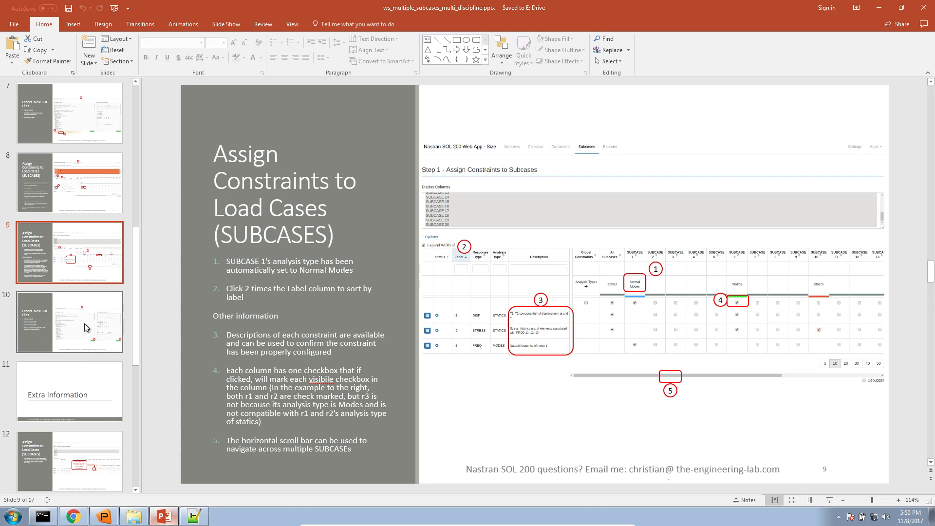
{"action": "left_click", "coordinate": [84, 323]}
{"action": "left_click", "coordinate": [165, 516]}
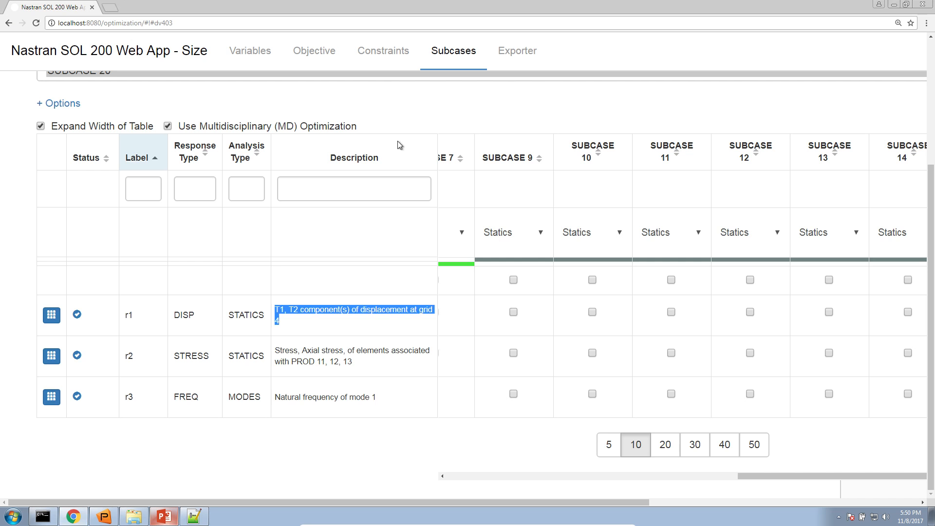
Open the Exporter, reset the page zoom, and download the BDF files for both the model and the design model
{"action": "left_click", "coordinate": [514, 52]}
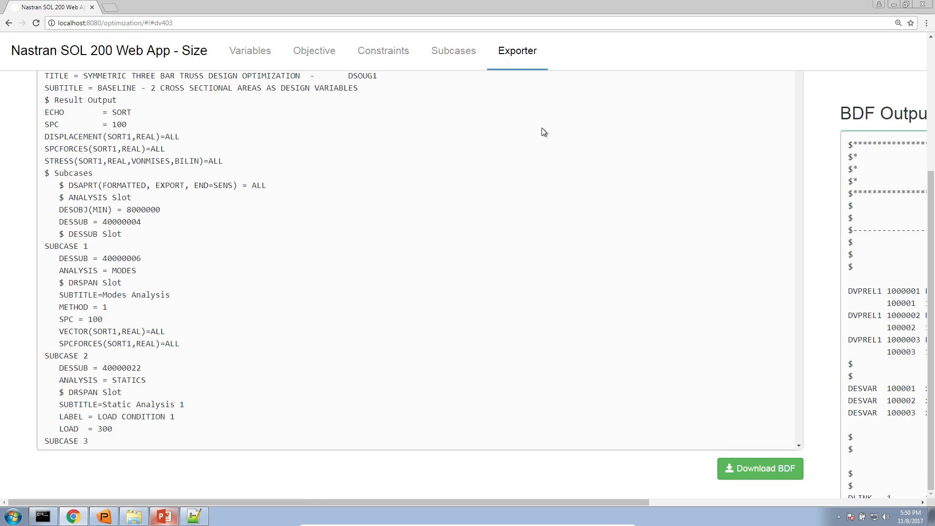
{"action": "left_click", "coordinate": [899, 23]}
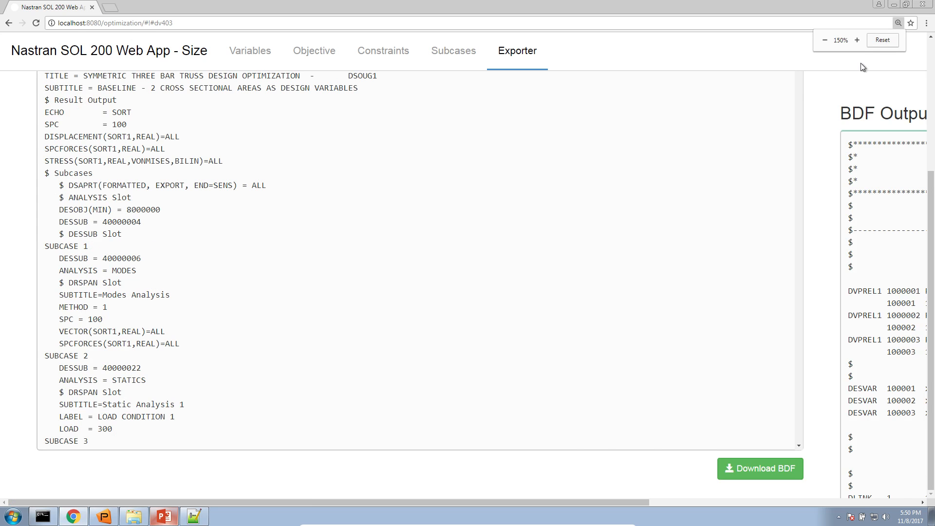
{"action": "left_click", "coordinate": [882, 40]}
{"action": "left_click", "coordinate": [484, 451]}
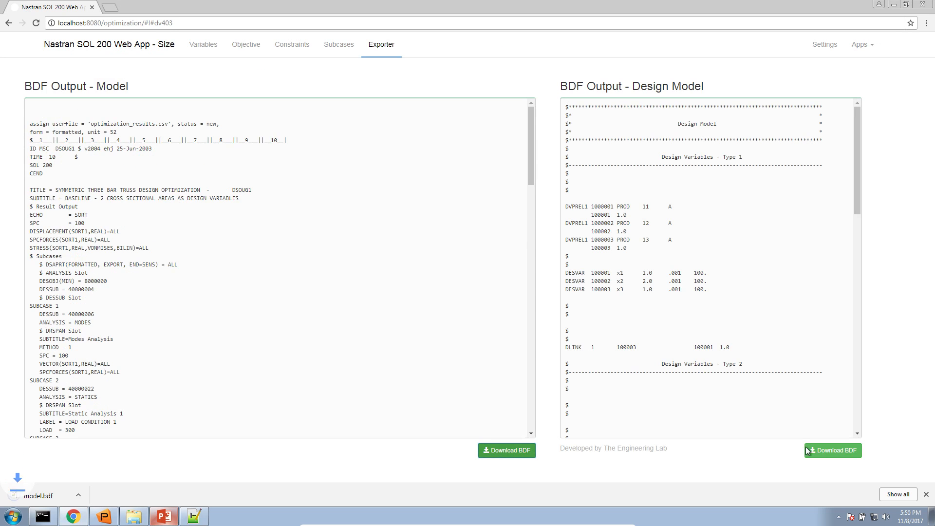
{"action": "left_click", "coordinate": [823, 451]}
Open the Downloads folder, launch MSC Nastran and run it on the exported model.bdf
{"action": "left_click", "coordinate": [134, 516]}
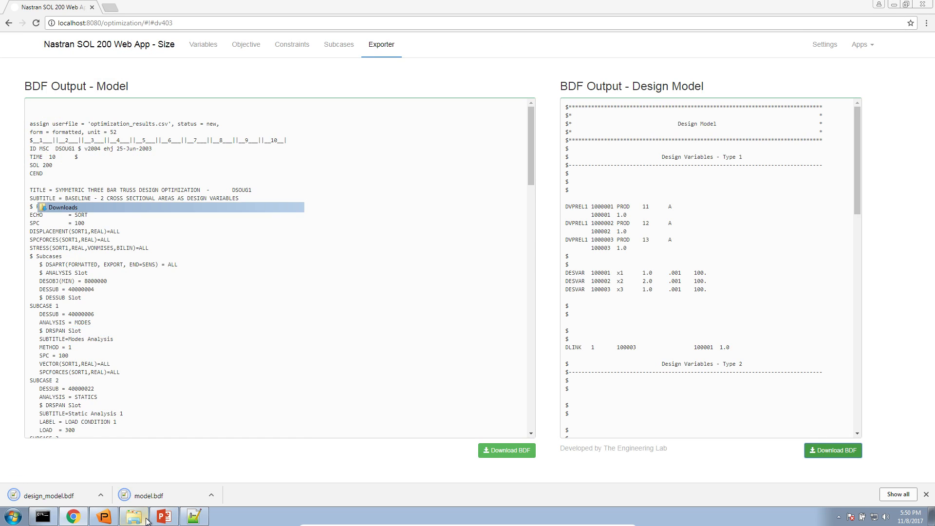
{"action": "left_click", "coordinate": [13, 516]}
{"action": "type", "text": "nast"}
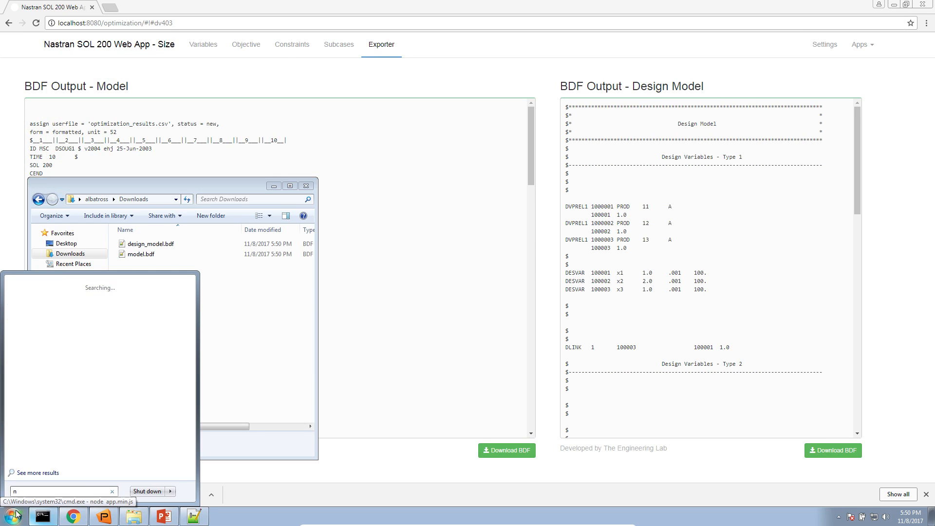
{"action": "key", "text": "Return"}
{"action": "double_click", "coordinate": [260, 78]}
{"action": "left_click", "coordinate": [21, 99]}
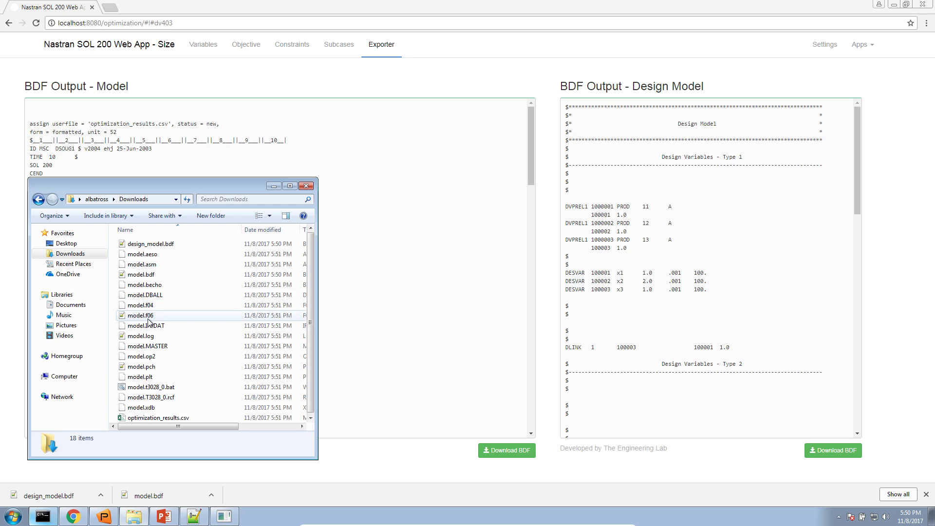
Open model.f06 from the Downloads folder in Notepad++ and look through the beginning of the file
{"action": "double_click", "coordinate": [148, 316]}
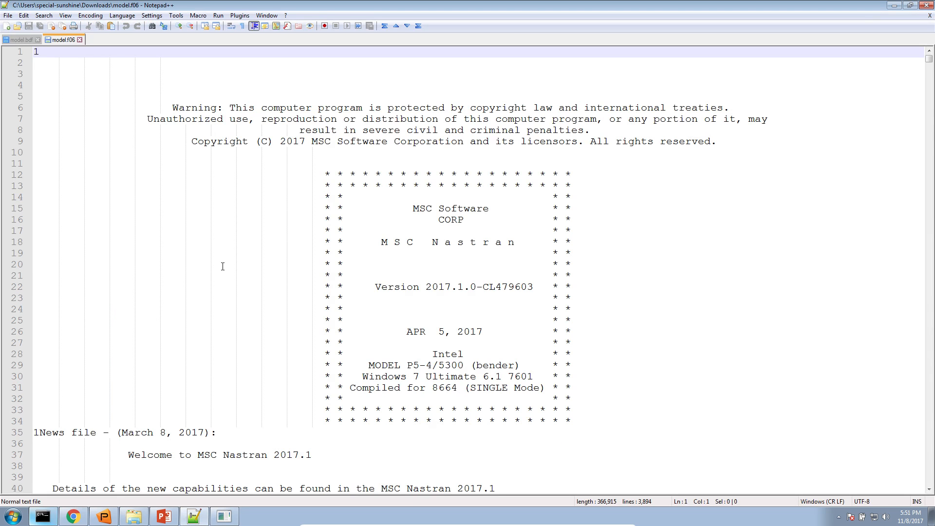
{"action": "left_click", "coordinate": [348, 312]}
{"action": "scroll", "coordinate": [347, 307], "scroll_direction": "down", "scroll_amount": 20}
{"action": "scroll", "coordinate": [348, 298], "scroll_direction": "down", "scroll_amount": 20}
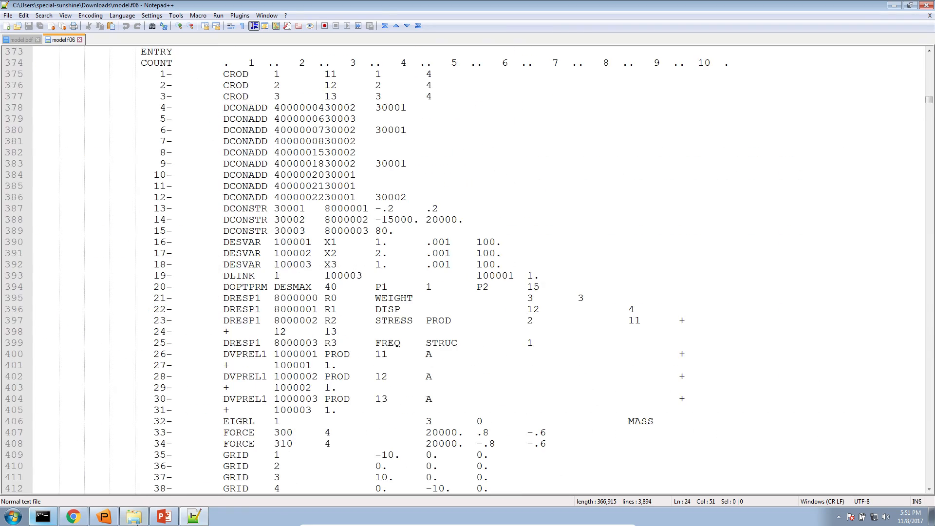
Reload the updated model.f06 and check the run termination message below the design variable history
{"action": "double_click", "coordinate": [194, 519]}
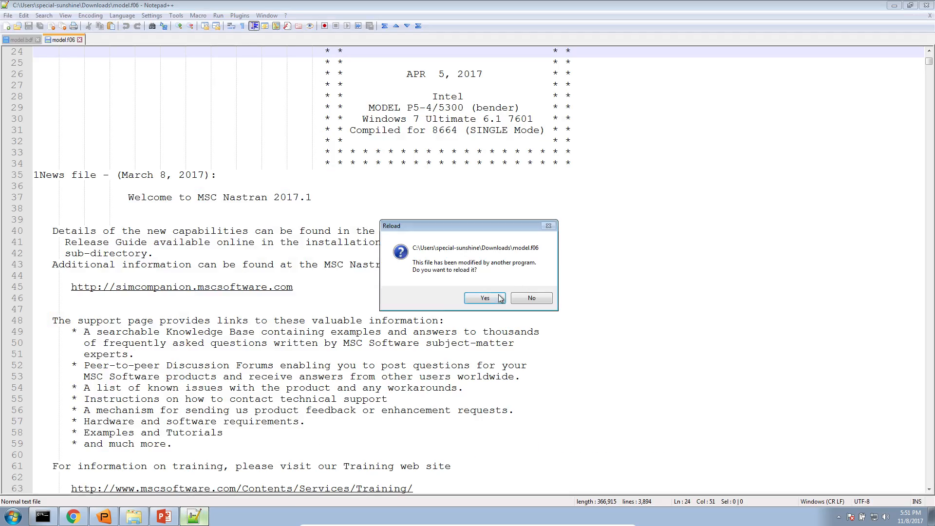
{"action": "left_click", "coordinate": [485, 298]}
{"action": "left_click_drag", "start_coordinate": [929, 65], "coordinate": [929, 479]}
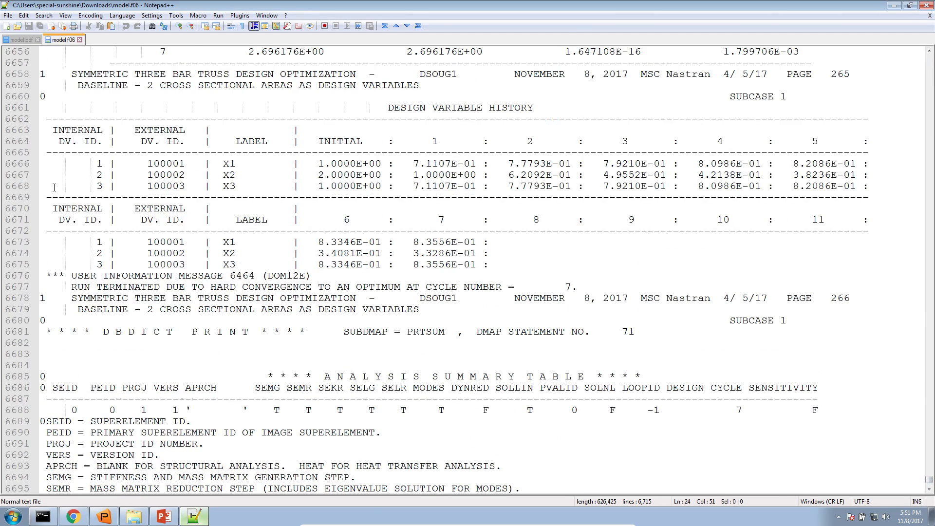
{"action": "triple_click", "coordinate": [149, 290]}
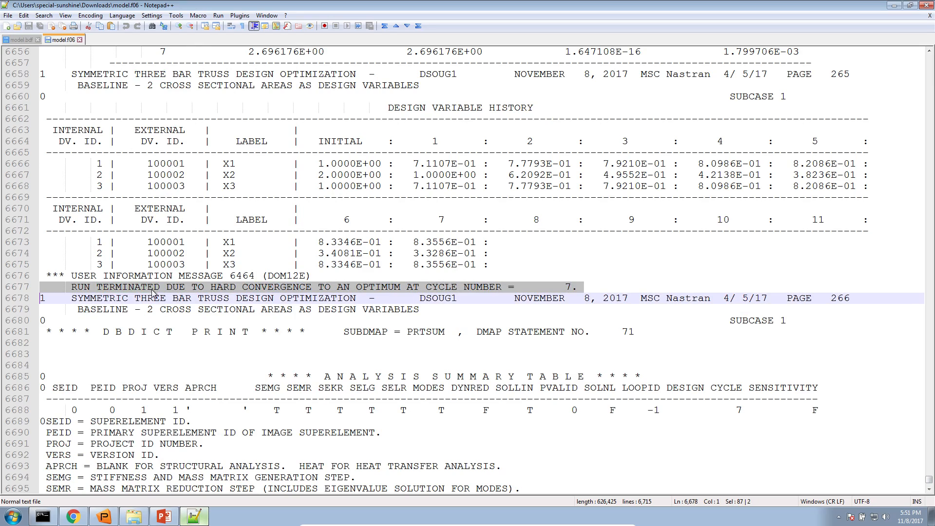
Find the Initial Analysis section in model.f06 and examine its designed properties and the design constraints on responses
{"action": "left_click_drag", "start_coordinate": [929, 479], "coordinate": [930, 178]}
{"action": "scroll", "coordinate": [517, 209], "scroll_direction": "up", "scroll_amount": 10}
{"action": "scroll", "coordinate": [517, 208], "scroll_direction": "up", "scroll_amount": 5}
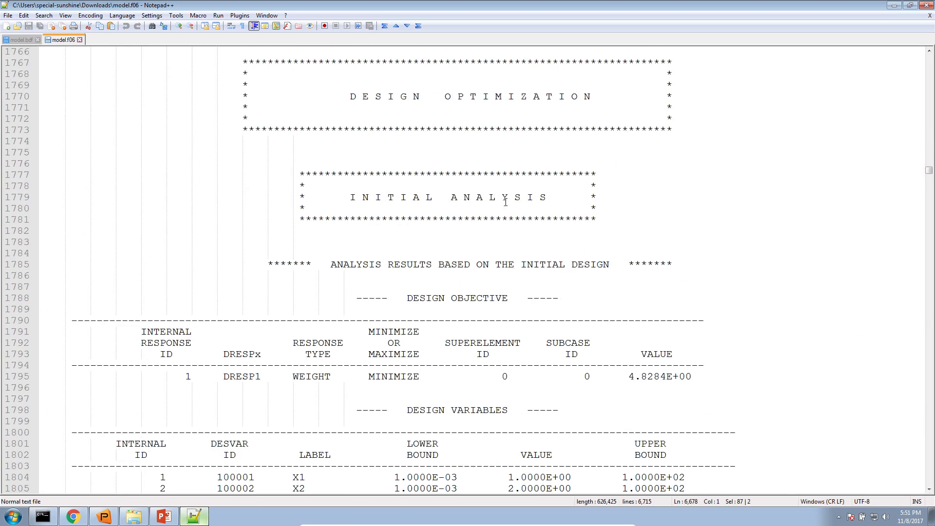
{"action": "triple_click", "coordinate": [506, 195]}
{"action": "scroll", "coordinate": [490, 214], "scroll_direction": "down", "scroll_amount": 10}
{"action": "scroll", "coordinate": [390, 323], "scroll_direction": "down", "scroll_amount": 20}
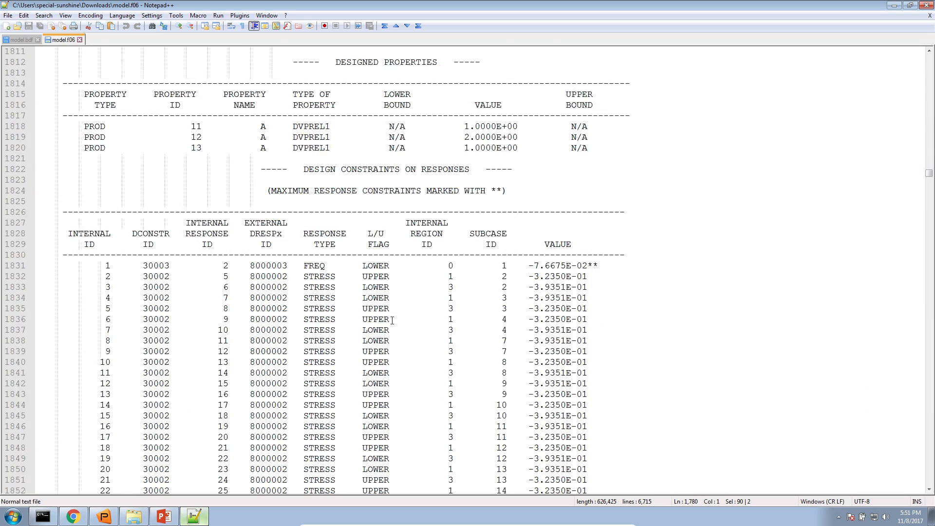
{"action": "scroll", "coordinate": [393, 314], "scroll_direction": "down", "scroll_amount": 7}
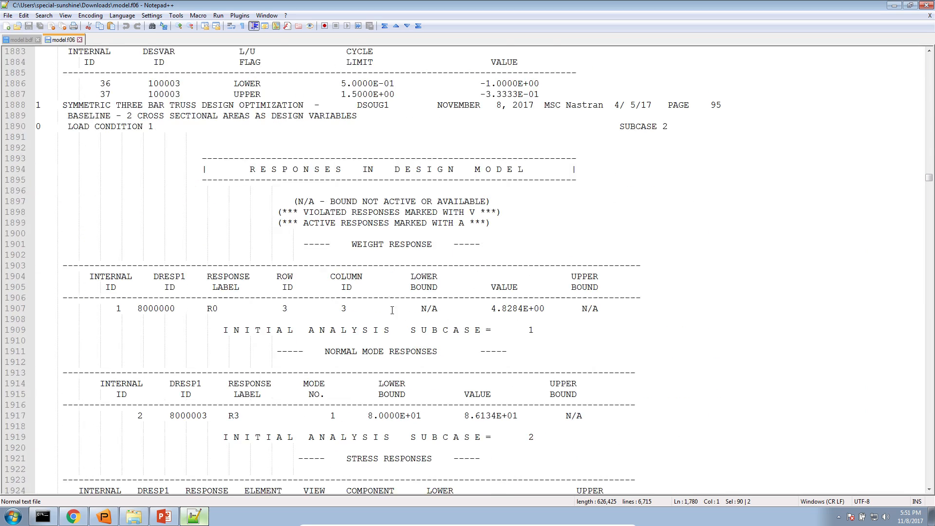
Examine the Responses in Design Model section of model.f06, focusing on the initial analysis of subcase 1
{"action": "left_click", "coordinate": [317, 160]}
{"action": "triple_click", "coordinate": [317, 169]}
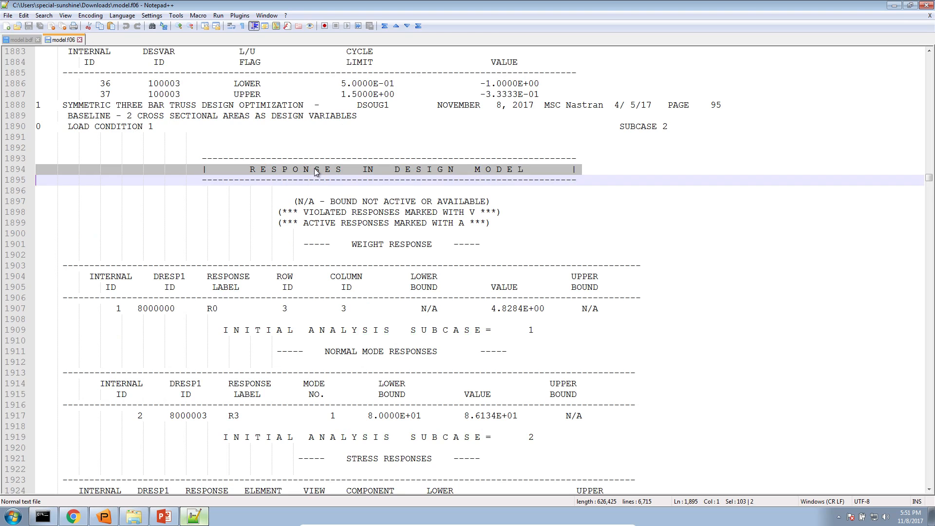
{"action": "scroll", "coordinate": [315, 203], "scroll_direction": "down", "scroll_amount": 3}
{"action": "triple_click", "coordinate": [321, 234]}
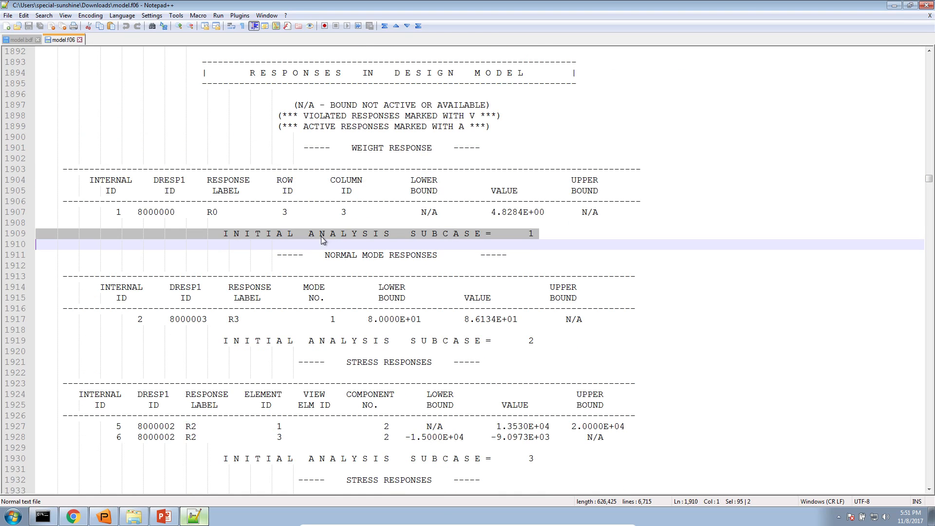
{"action": "left_click_drag", "start_coordinate": [406, 234], "coordinate": [531, 235]}
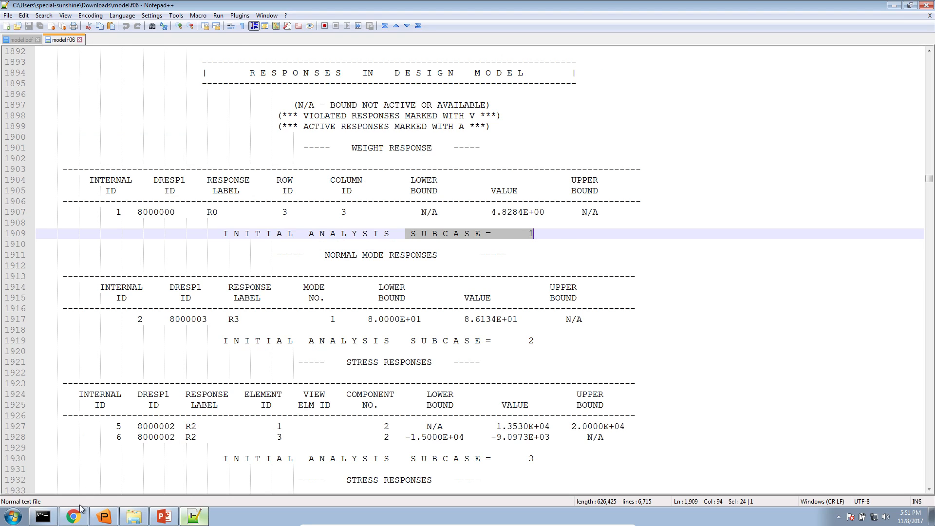
Switch to Chrome, check the constraint assigned to SUBCASE 1 in the Subcases table, and return to model.f06 in Notepad++
{"action": "left_click", "coordinate": [78, 513]}
{"action": "left_click", "coordinate": [334, 58]}
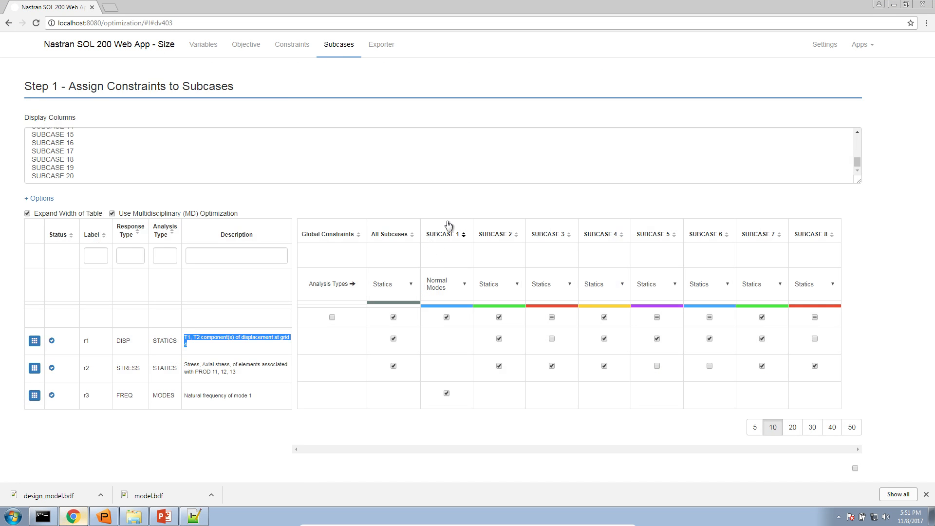
{"action": "left_click", "coordinate": [194, 517]}
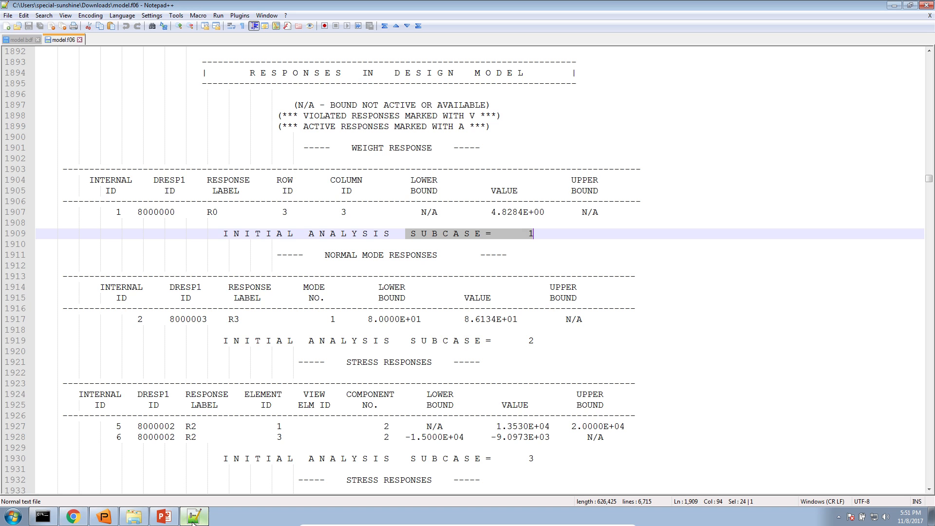
Compare the normal mode and stress responses listed by subcase in model.f06 with the web app's subcase assignments
{"action": "left_click_drag", "start_coordinate": [324, 255], "coordinate": [433, 255]}
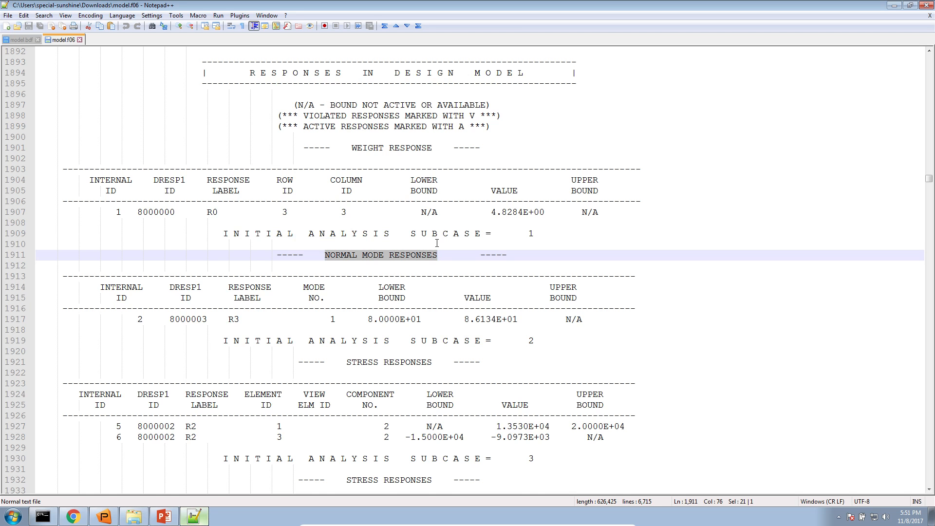
{"action": "scroll", "coordinate": [392, 302], "scroll_direction": "down", "scroll_amount": 2}
{"action": "left_click_drag", "start_coordinate": [399, 313], "coordinate": [437, 411]}
{"action": "scroll", "coordinate": [406, 344], "scroll_direction": "down", "scroll_amount": 2}
{"action": "scroll", "coordinate": [438, 412], "scroll_direction": "down", "scroll_amount": 4}
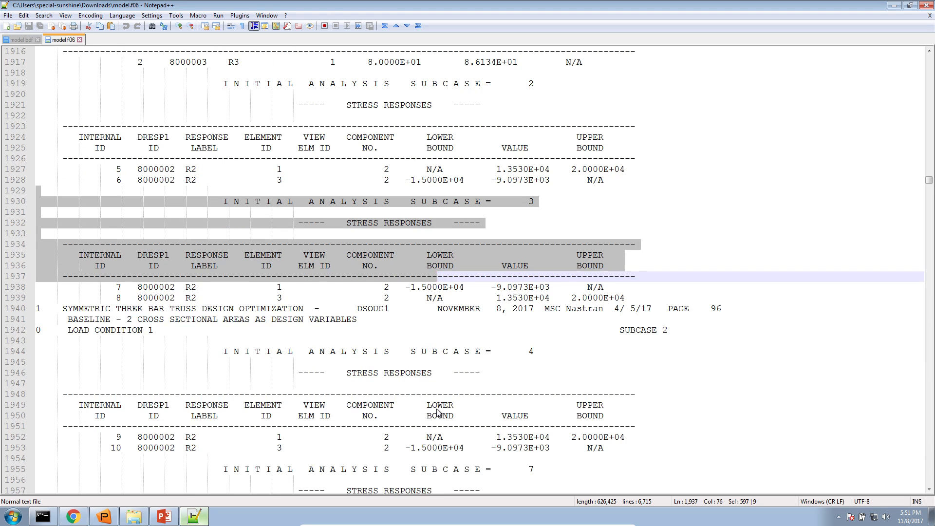
{"action": "scroll", "coordinate": [429, 391], "scroll_direction": "up", "scroll_amount": 2}
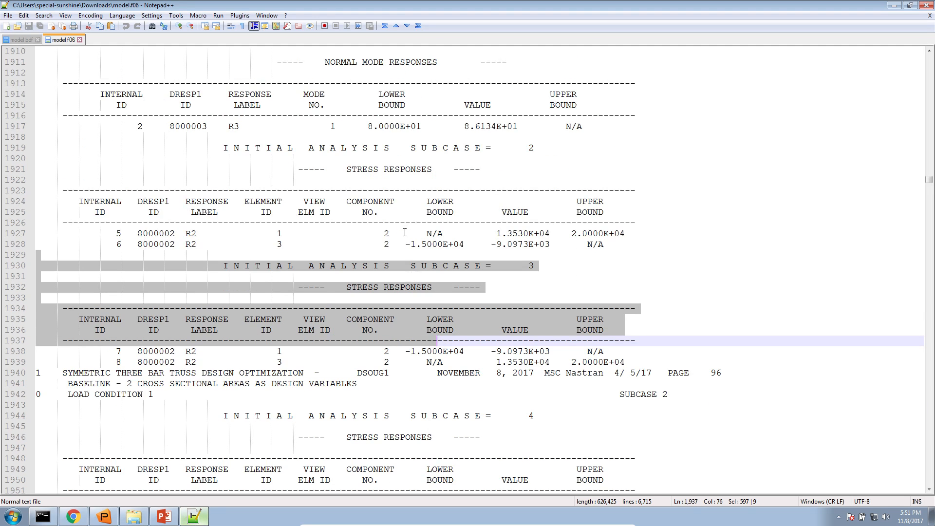
{"action": "scroll", "coordinate": [405, 232], "scroll_direction": "up", "scroll_amount": 3}
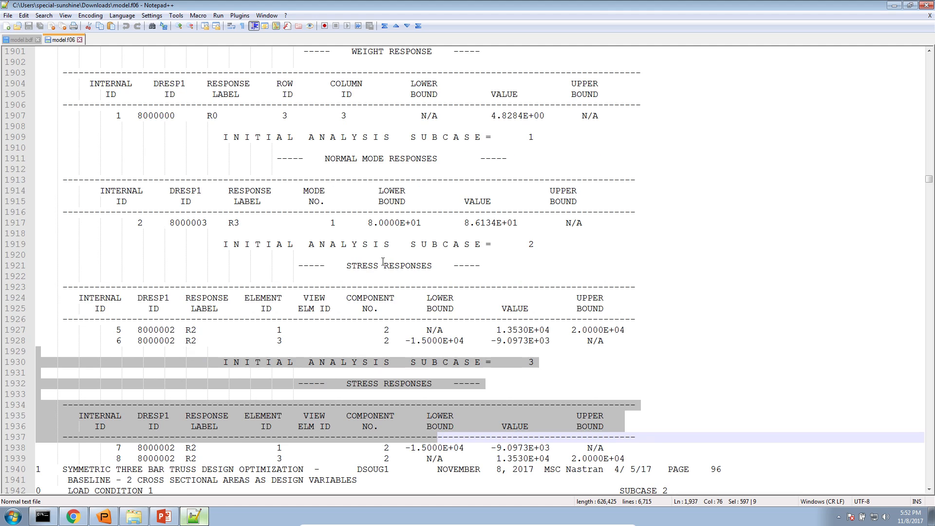
{"action": "scroll", "coordinate": [384, 261], "scroll_direction": "up", "scroll_amount": 7}
{"action": "left_click", "coordinate": [82, 516]}
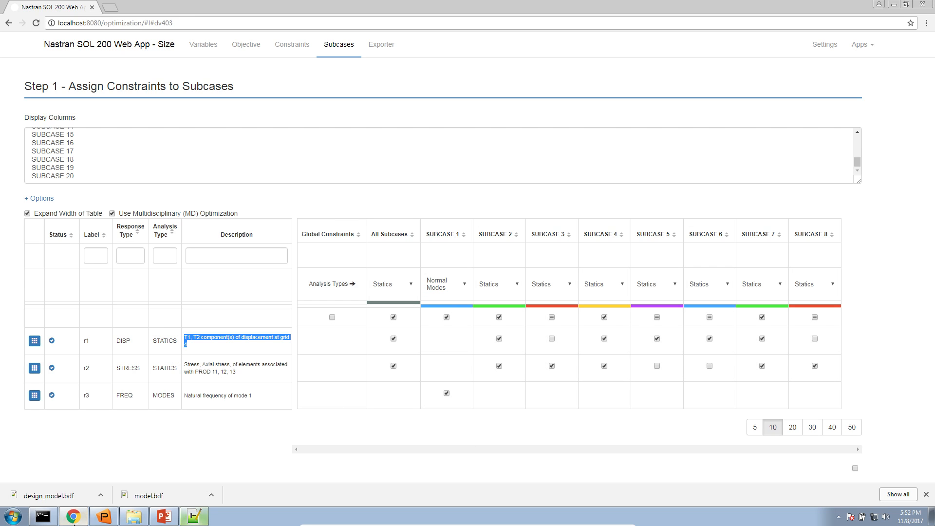
{"action": "left_click", "coordinate": [189, 521]}
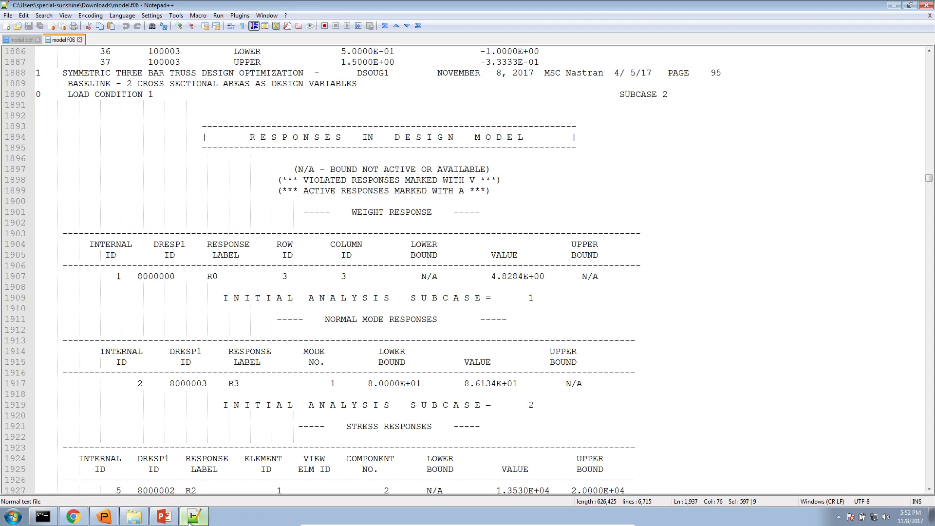
View the original model.bdf, switch to PowerPoint to check slide 10, and return to the Subcases table in Chrome
{"action": "left_click", "coordinate": [29, 40]}
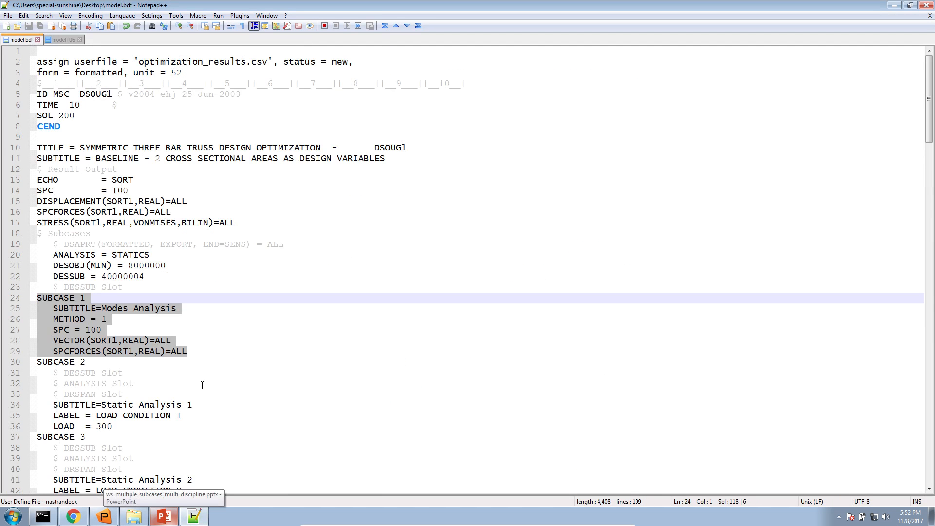
{"action": "left_click", "coordinate": [163, 516]}
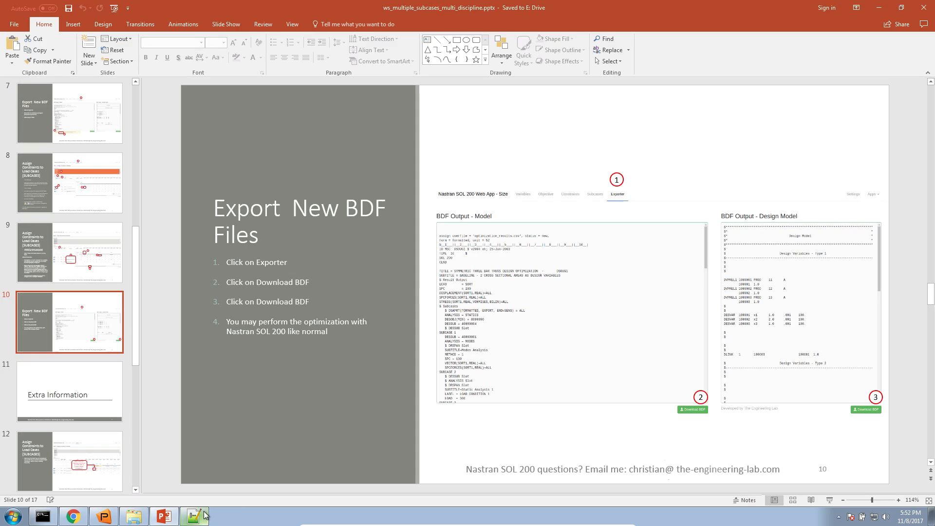
{"action": "left_click", "coordinate": [73, 516]}
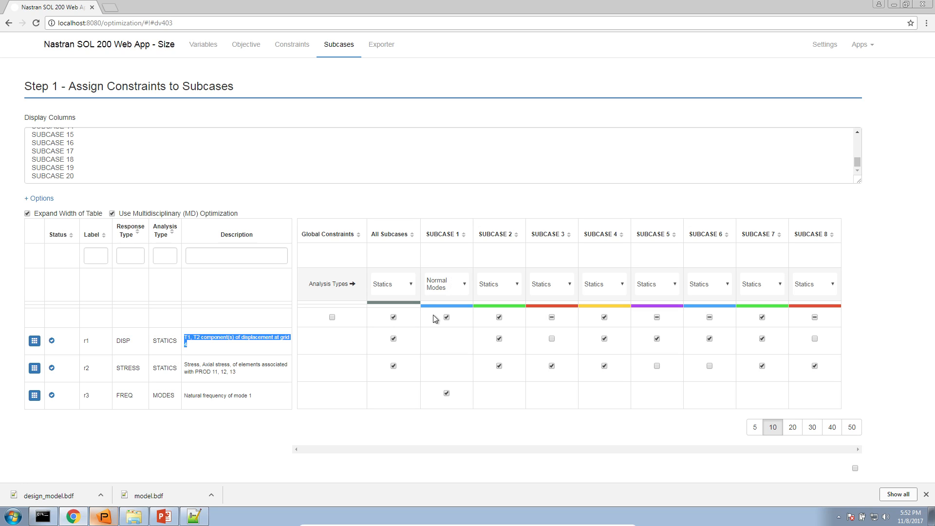
Switch to PowerPoint and open slide 12 on marking multiple subcase checkboxes at once
{"action": "left_click", "coordinate": [164, 516]}
{"action": "left_click", "coordinate": [64, 451]}
{"action": "scroll", "coordinate": [56, 428], "scroll_direction": "down", "scroll_amount": 1}
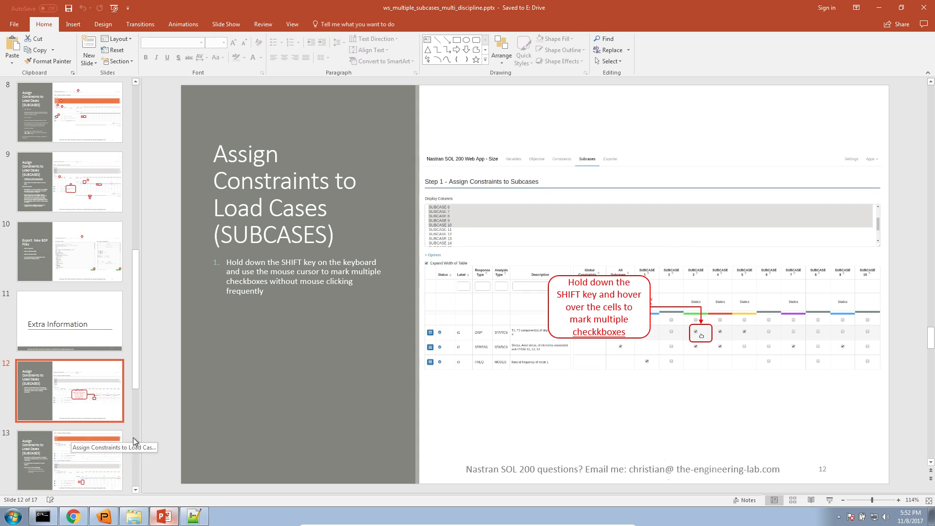
Review slides 13 to 16 on colored bars, the applied-subcase icon and specifying analysis types for equation constraints
{"action": "left_click", "coordinate": [59, 461]}
{"action": "scroll", "coordinate": [86, 471], "scroll_direction": "down", "scroll_amount": 1}
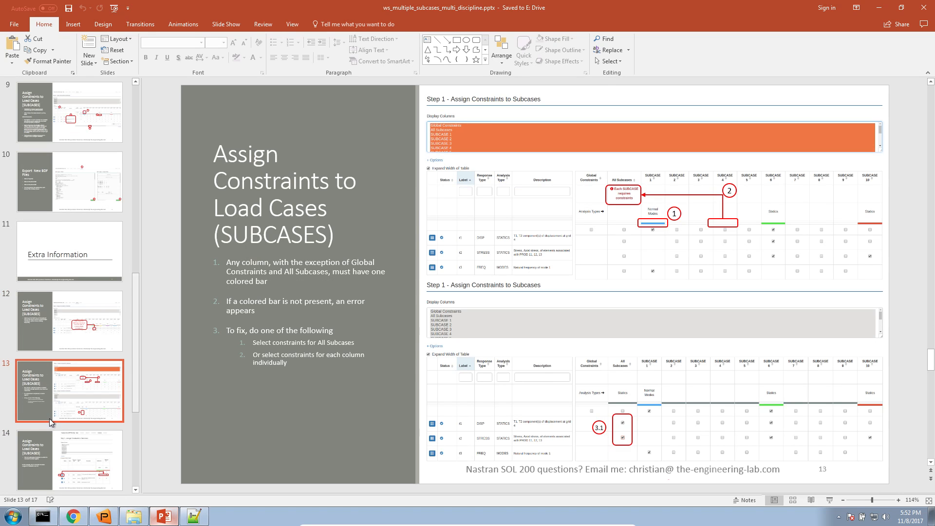
{"action": "left_click", "coordinate": [63, 447]}
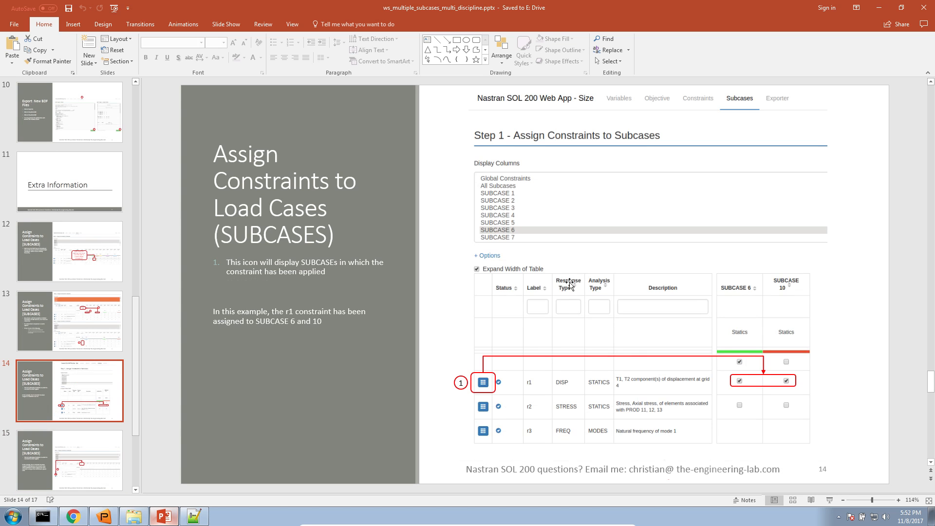
{"action": "left_click", "coordinate": [107, 444]}
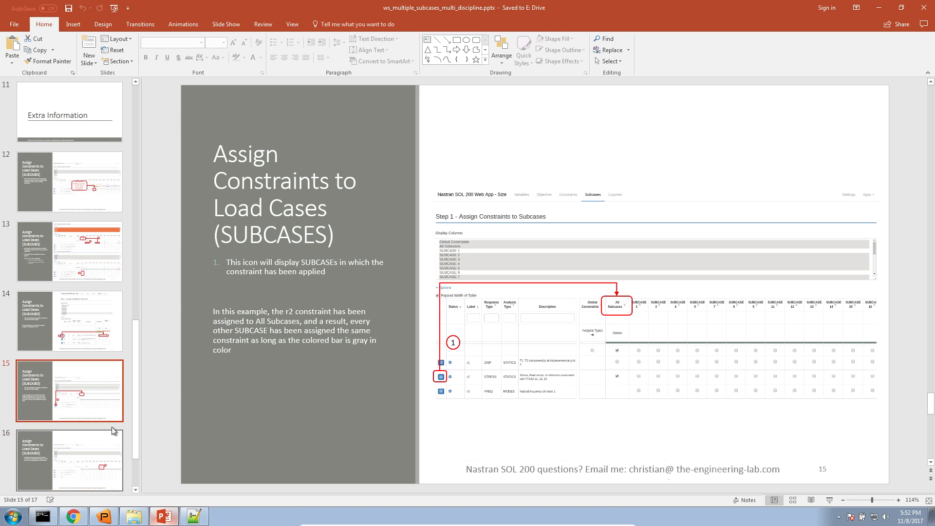
{"action": "scroll", "coordinate": [68, 397], "scroll_direction": "down", "scroll_amount": 1}
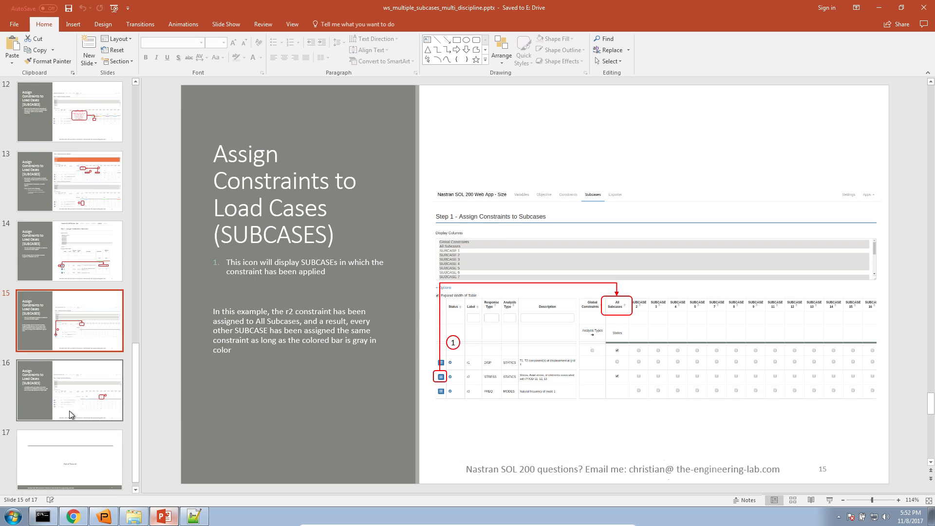
{"action": "left_click", "coordinate": [84, 404]}
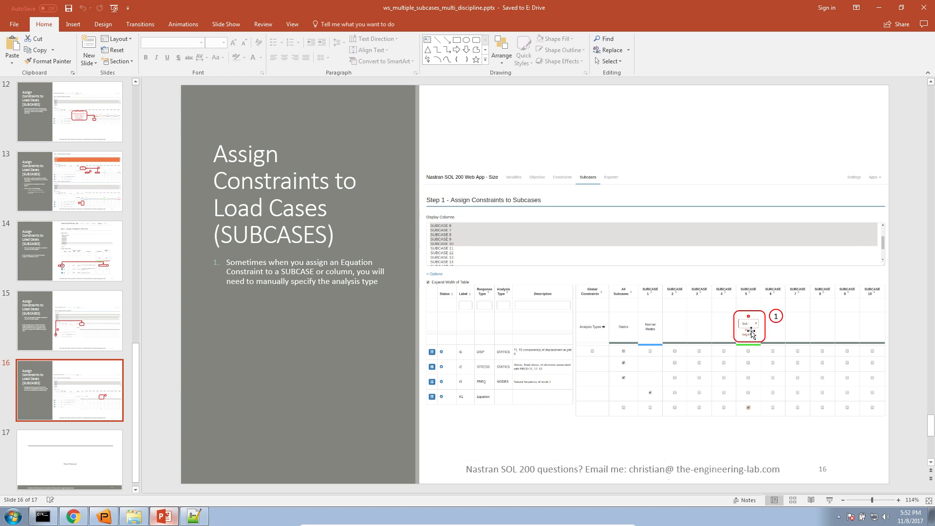
Switch to Chrome, delete the r3 FREQ constraint, and turn on multidisciplinary (MD) optimization for the subcases
{"action": "left_click", "coordinate": [75, 512]}
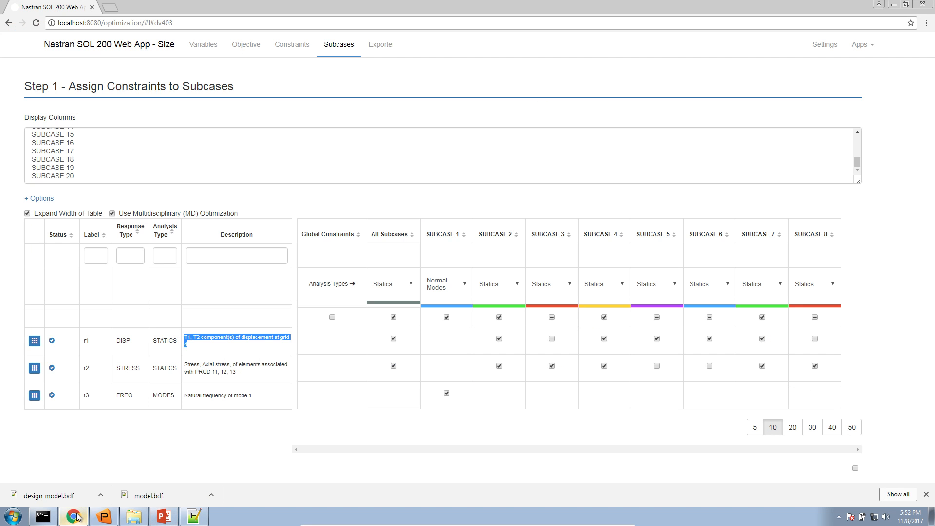
{"action": "left_click", "coordinate": [340, 114]}
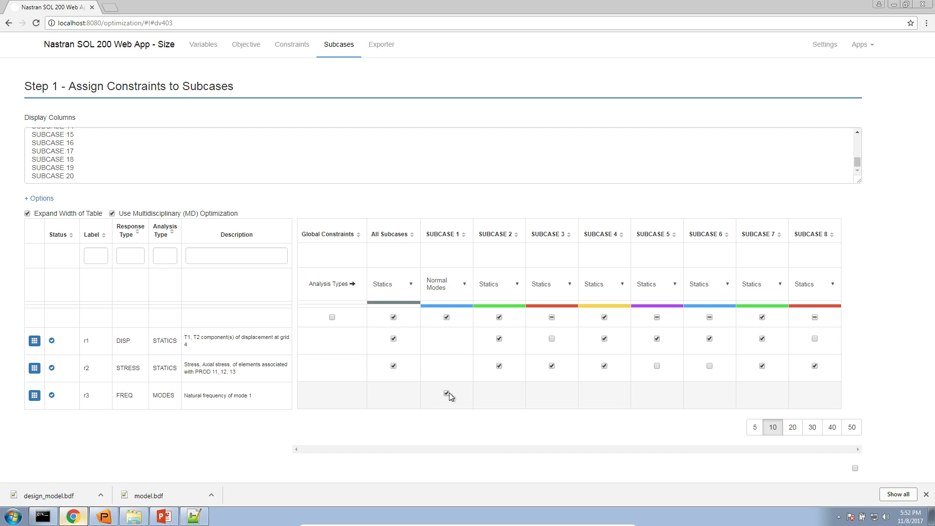
{"action": "left_click", "coordinate": [294, 48]}
{"action": "scroll", "coordinate": [87, 351], "scroll_direction": "down", "scroll_amount": 3}
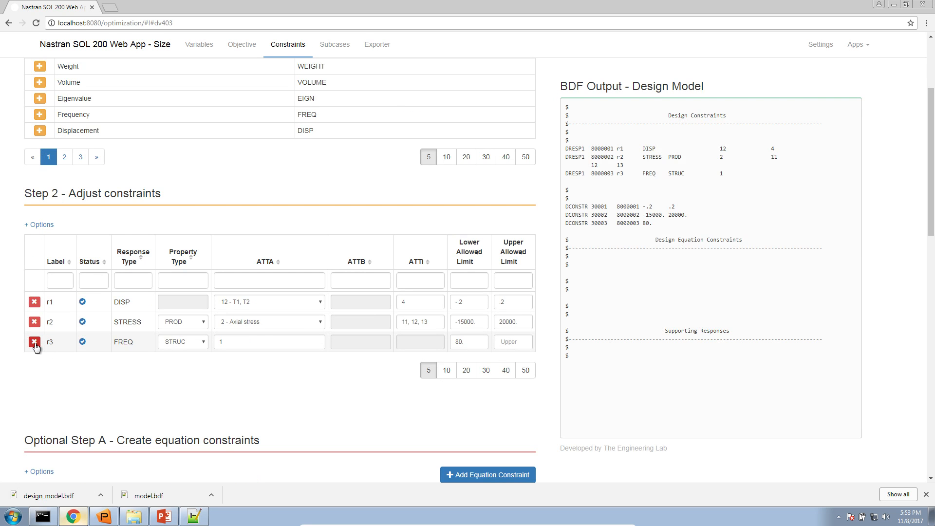
{"action": "left_click", "coordinate": [34, 342]}
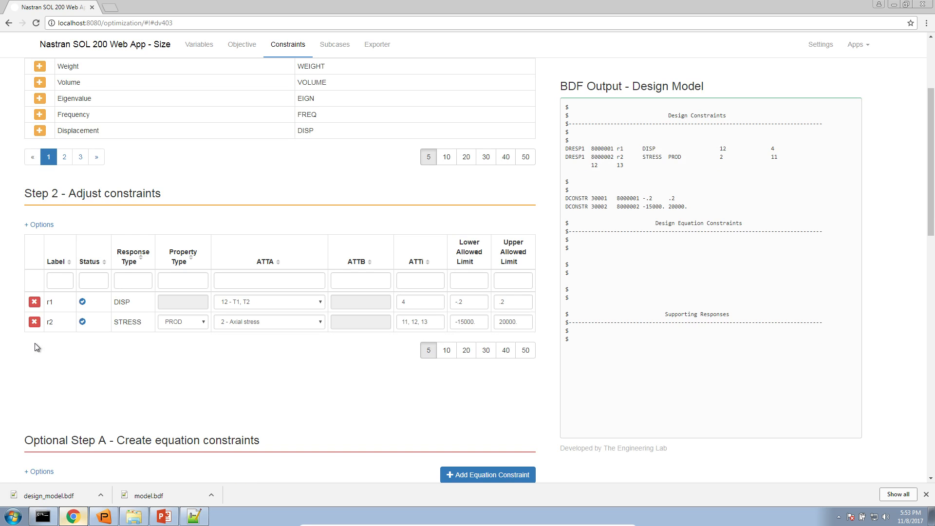
{"action": "left_click", "coordinate": [326, 48]}
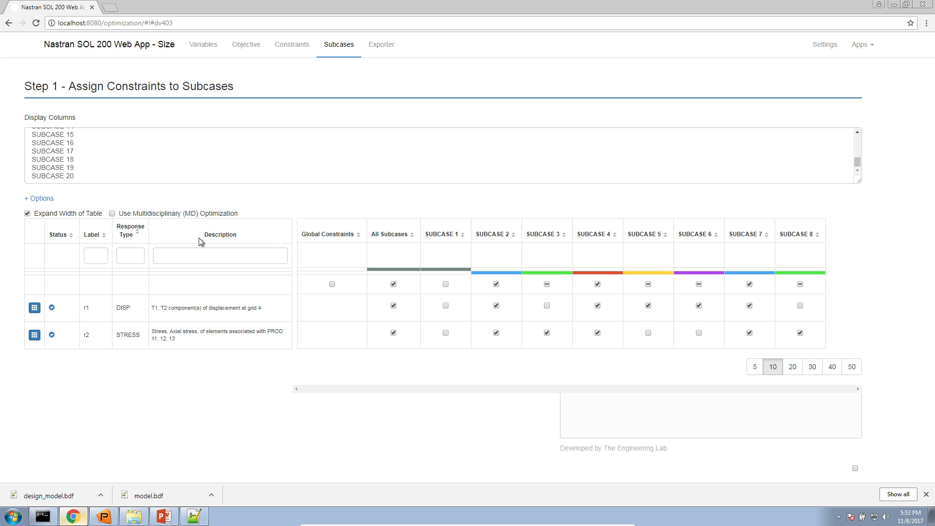
{"action": "left_click", "coordinate": [203, 216]}
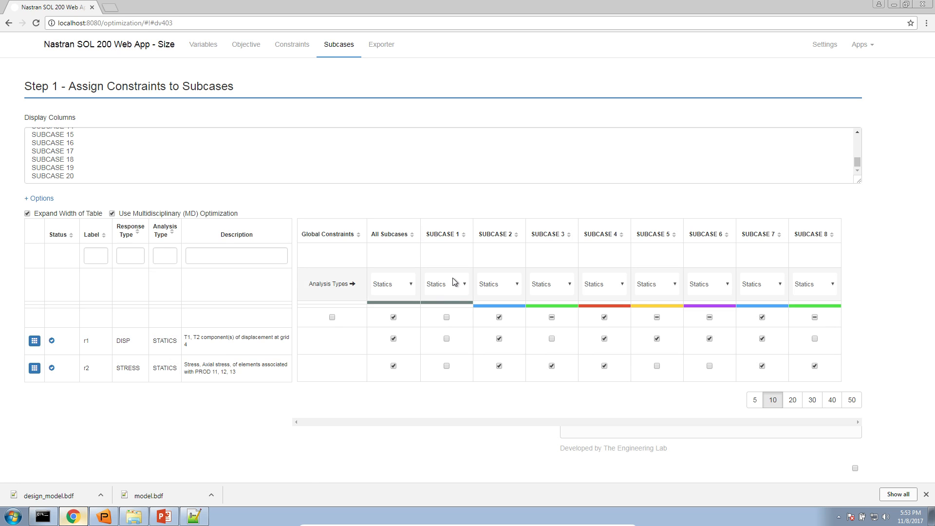
Return to the constraints and add a new equation constraint
{"action": "left_click", "coordinate": [294, 50]}
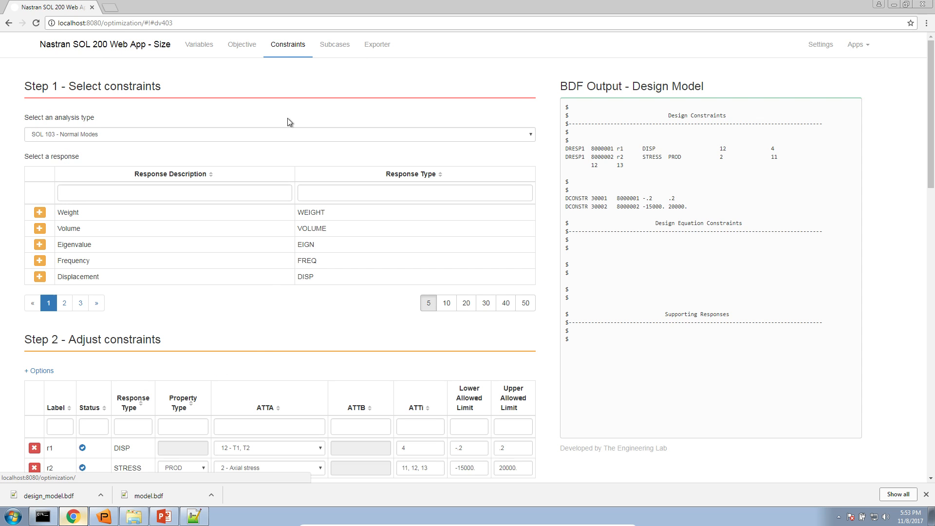
{"action": "scroll", "coordinate": [262, 355], "scroll_direction": "down", "scroll_amount": 4}
{"action": "scroll", "coordinate": [260, 354], "scroll_direction": "down", "scroll_amount": 4}
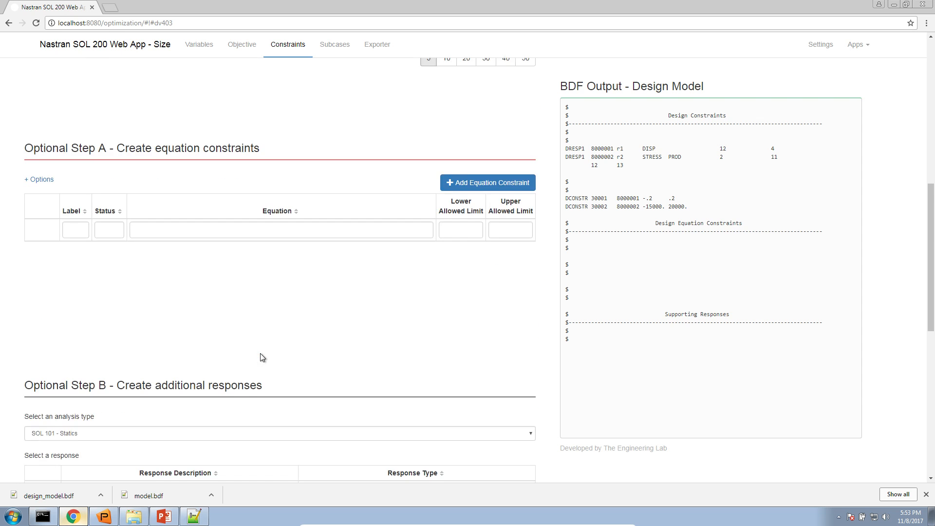
{"action": "left_click", "coordinate": [499, 176]}
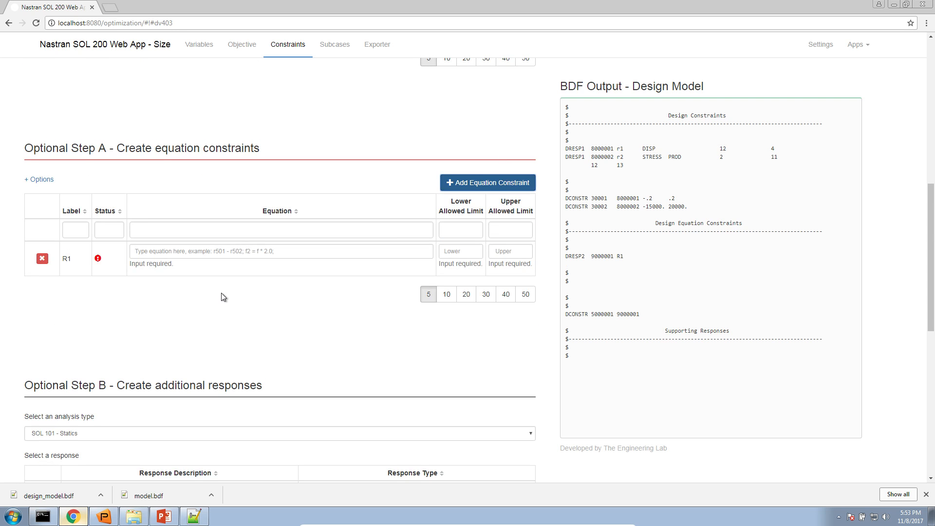
Create an additional Frequency response from SOL 103 - Normal Modes with mode number 1
{"action": "scroll", "coordinate": [224, 297], "scroll_direction": "down", "scroll_amount": 4}
{"action": "left_click", "coordinate": [73, 240]}
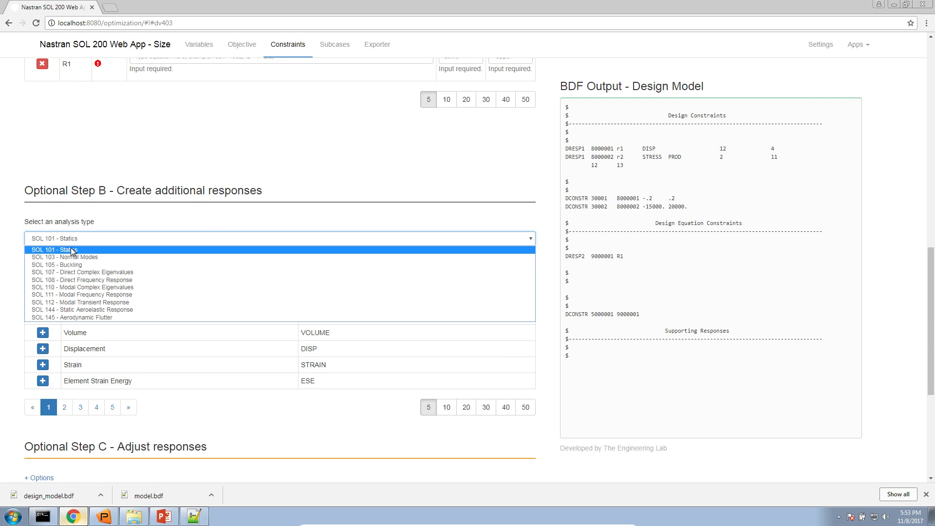
{"action": "left_click", "coordinate": [73, 257]}
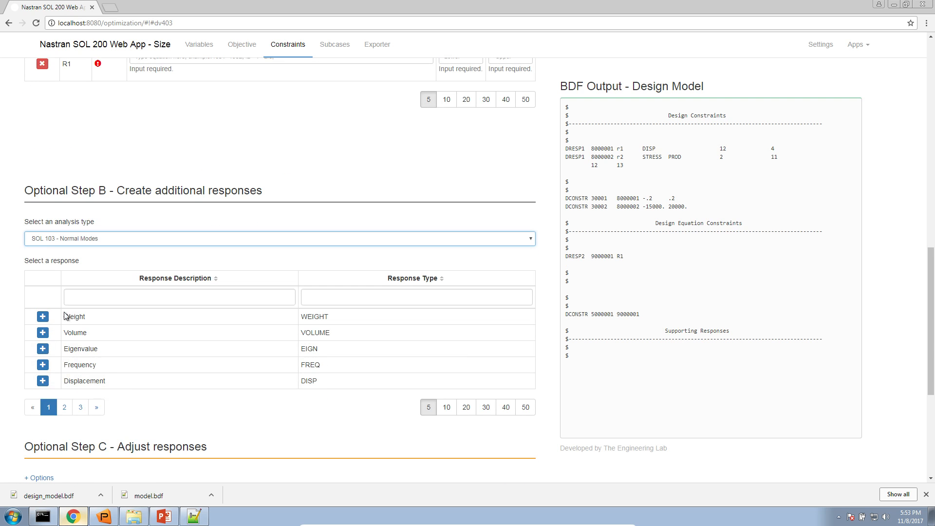
{"action": "left_click", "coordinate": [44, 369]}
{"action": "scroll", "coordinate": [117, 375], "scroll_direction": "down", "scroll_amount": 4}
{"action": "left_click", "coordinate": [249, 352]}
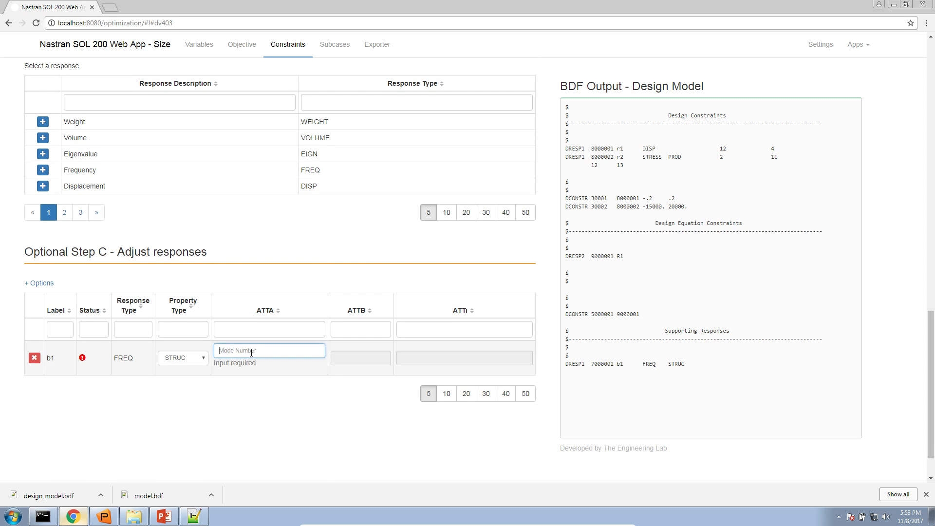
{"action": "type", "text": "1"}
{"action": "scroll", "coordinate": [239, 399], "scroll_direction": "up", "scroll_amount": 1}
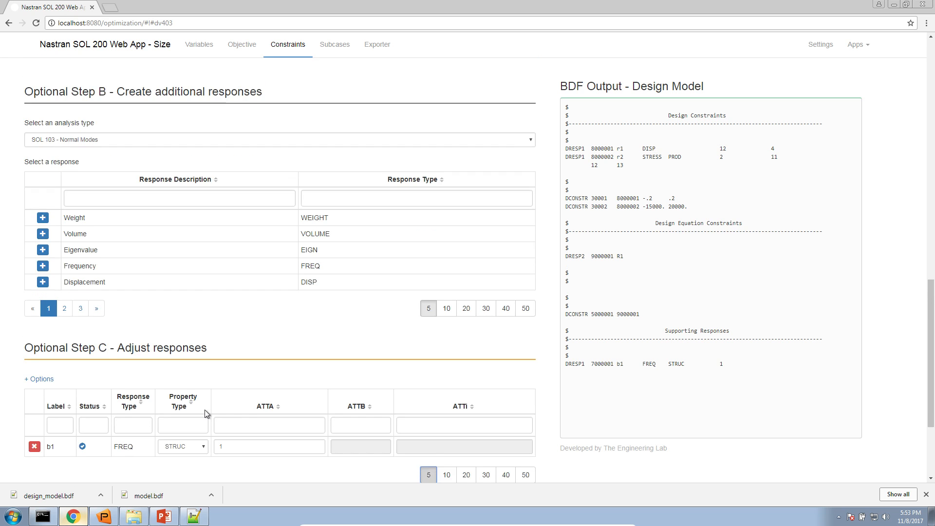
Define equation constraint R1 with the equation b1 and a lower allowed limit of 80
{"action": "scroll", "coordinate": [102, 408], "scroll_direction": "up", "scroll_amount": 7}
{"action": "left_click", "coordinate": [203, 255]}
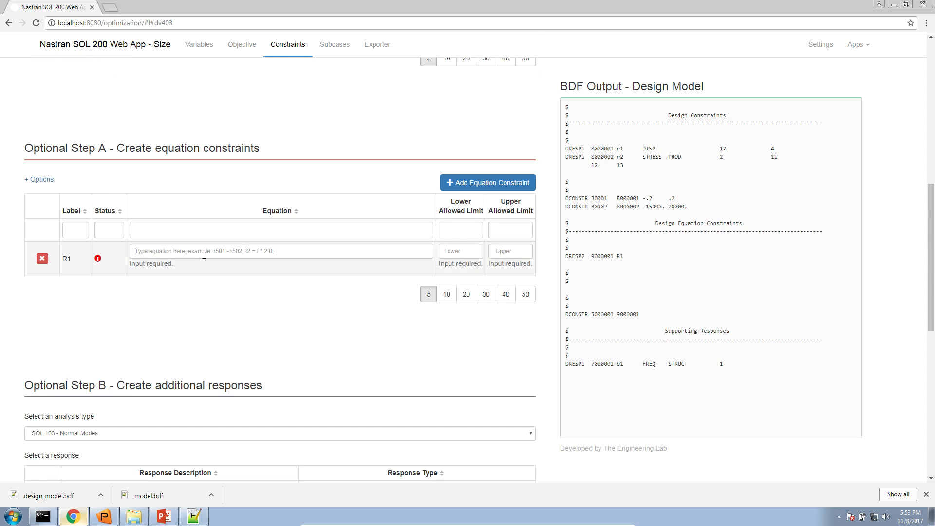
{"action": "type", "text": "b1"}
{"action": "key", "text": "Tab"}
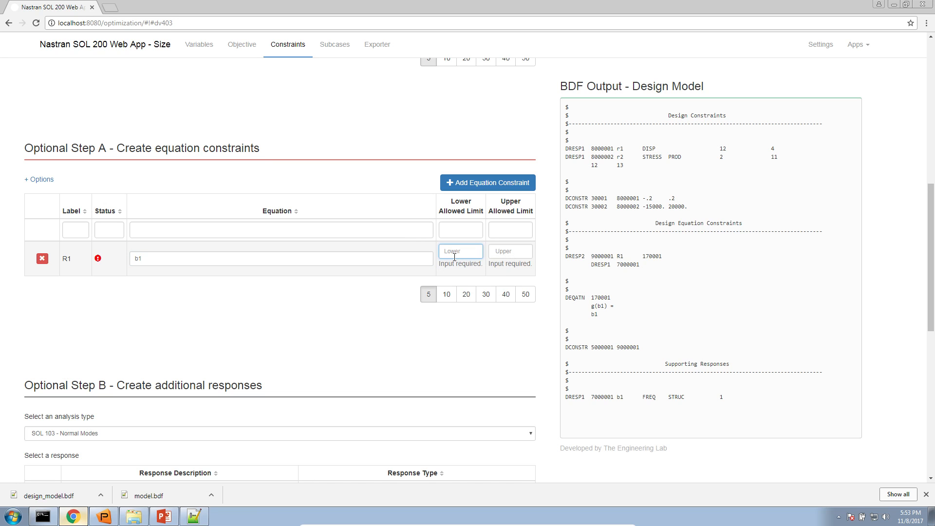
{"action": "type", "text": "80."}
{"action": "key", "text": "Tab"}
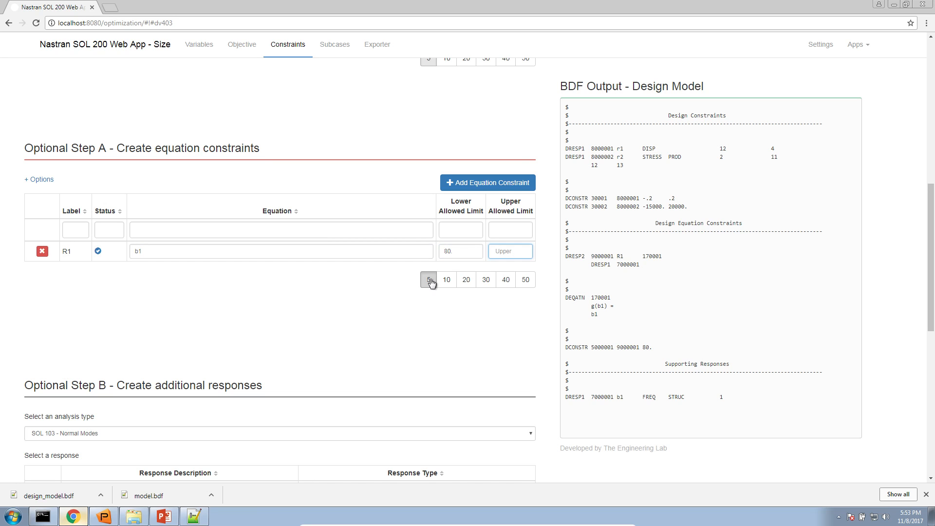
{"action": "key", "text": "shift+Tab"}
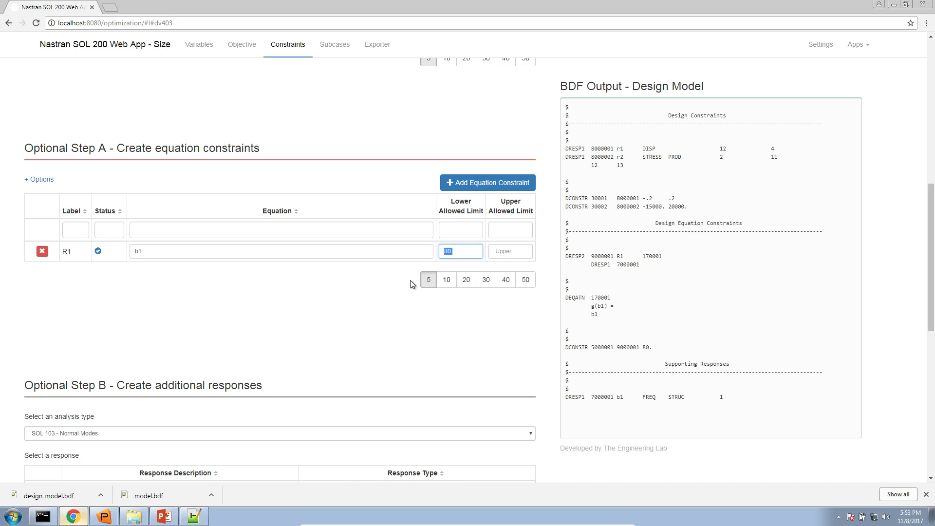
Turn on MD optimization for the subcases and assign R1 to SUBCASE 1 with the Normal Modes analysis type
{"action": "left_click", "coordinate": [335, 48]}
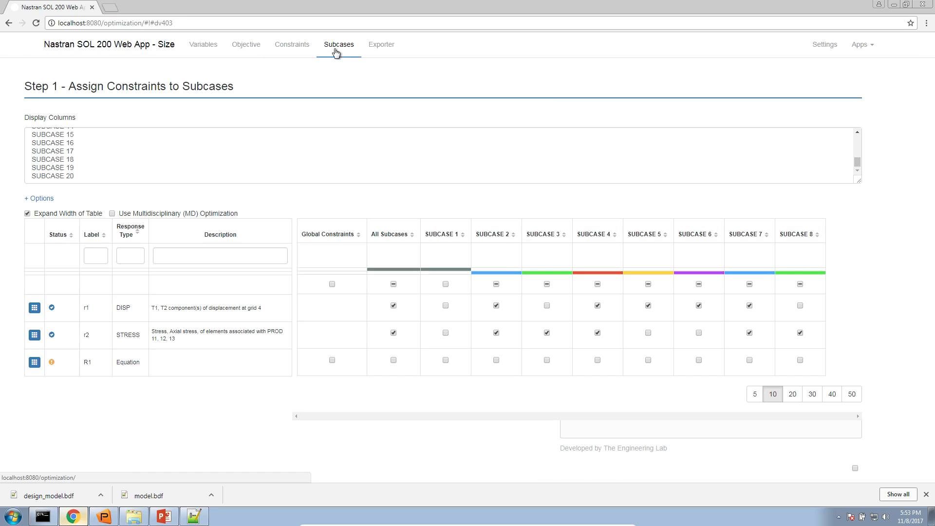
{"action": "left_click", "coordinate": [153, 214]}
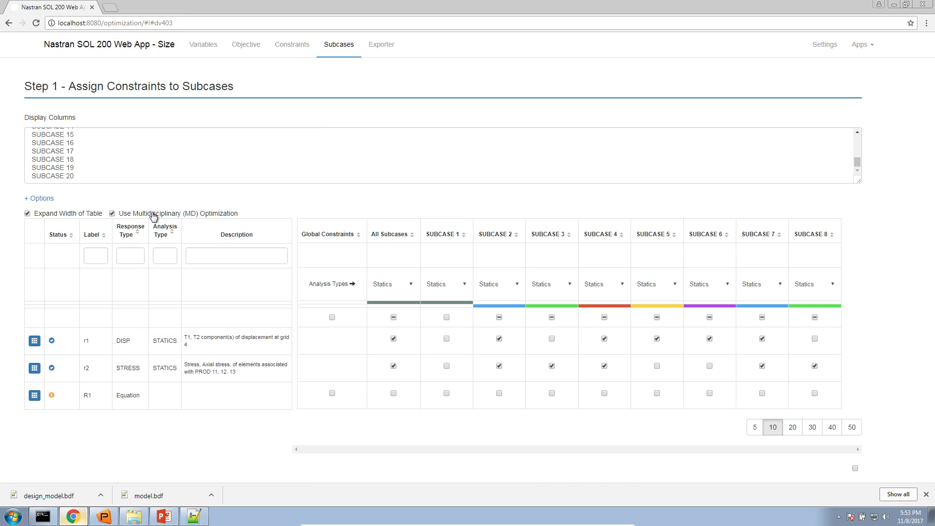
{"action": "left_click", "coordinate": [455, 396]}
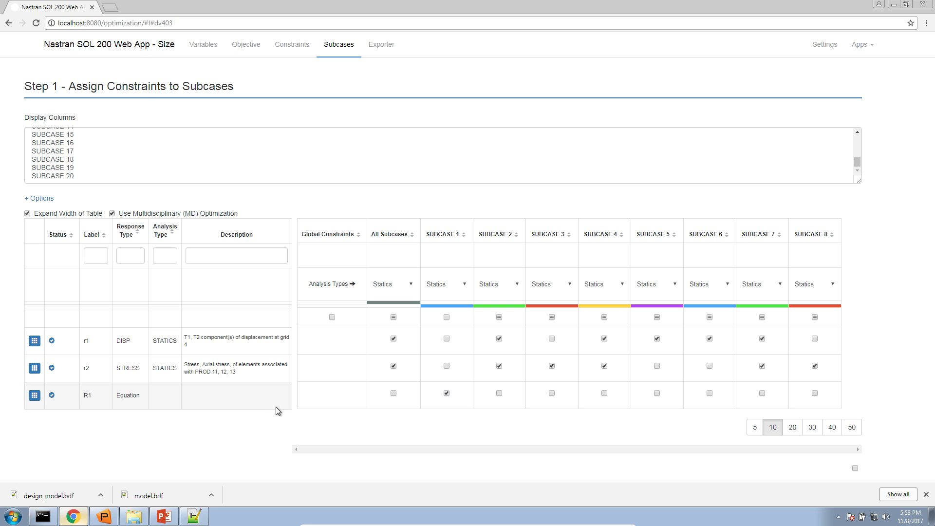
{"action": "left_click", "coordinate": [927, 494]}
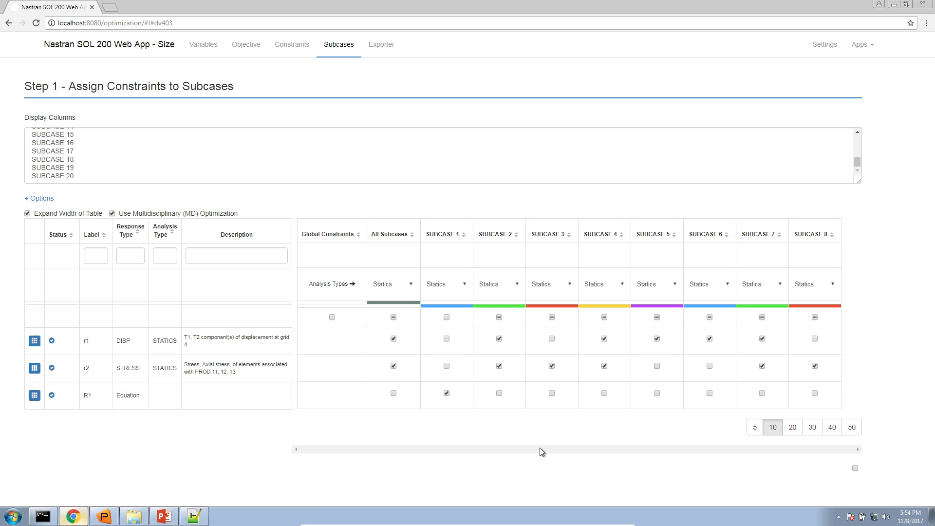
{"action": "left_click", "coordinate": [464, 287]}
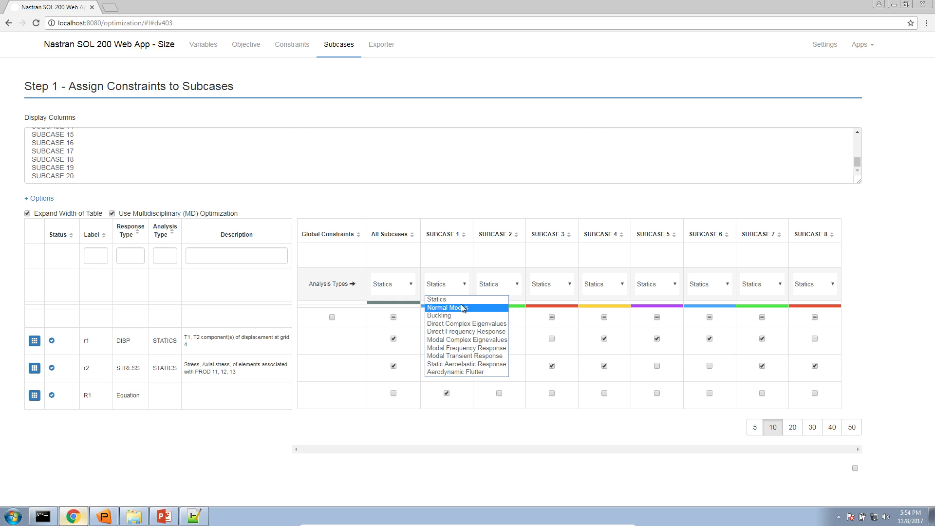
{"action": "left_click", "coordinate": [461, 308]}
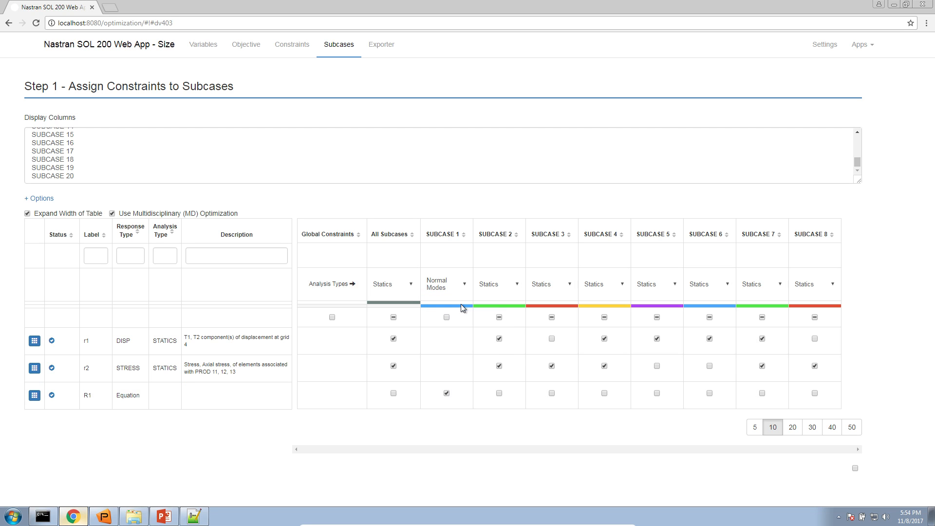
View the BDF output in the Exporter, and switch to PowerPoint to open slide 15 on All Subcases assignments
{"action": "left_click", "coordinate": [369, 47]}
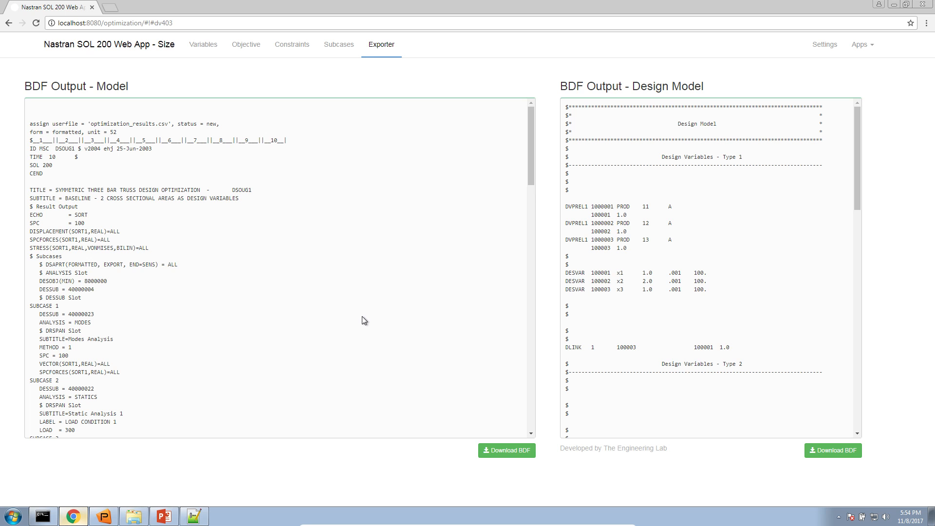
{"action": "left_click", "coordinate": [164, 516]}
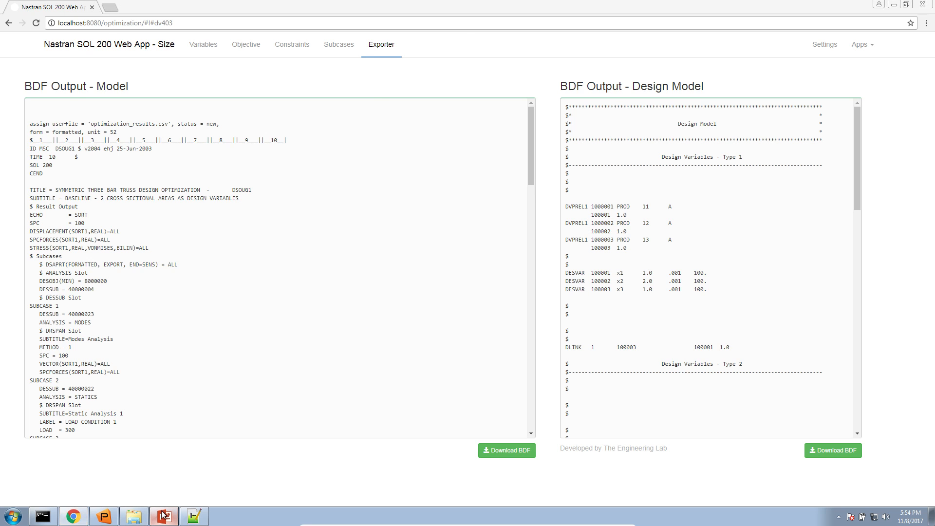
{"action": "left_click", "coordinate": [75, 431]}
{"action": "left_click", "coordinate": [81, 415]}
{"action": "left_click", "coordinate": [92, 344]}
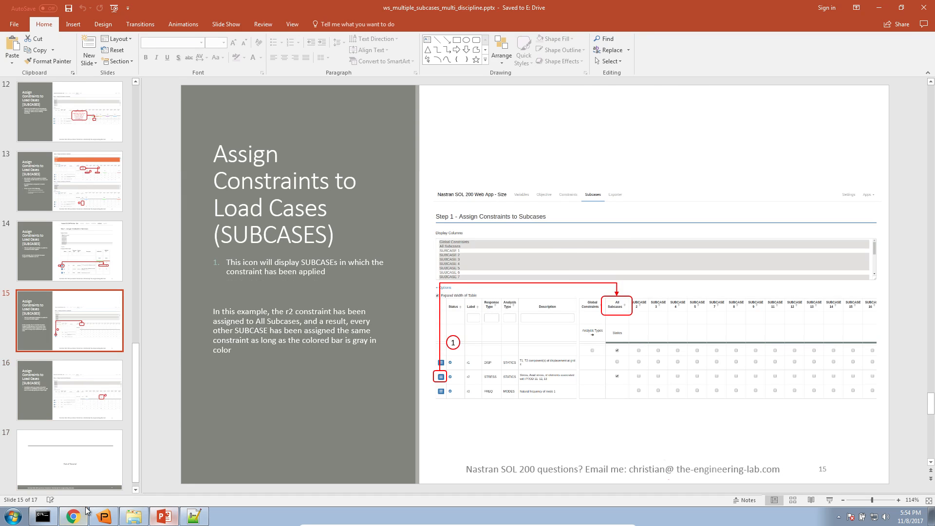
Switch to Chrome and display all columns, from Global Constraints through SUBCASE 20, in the Subcases table
{"action": "left_click", "coordinate": [74, 517]}
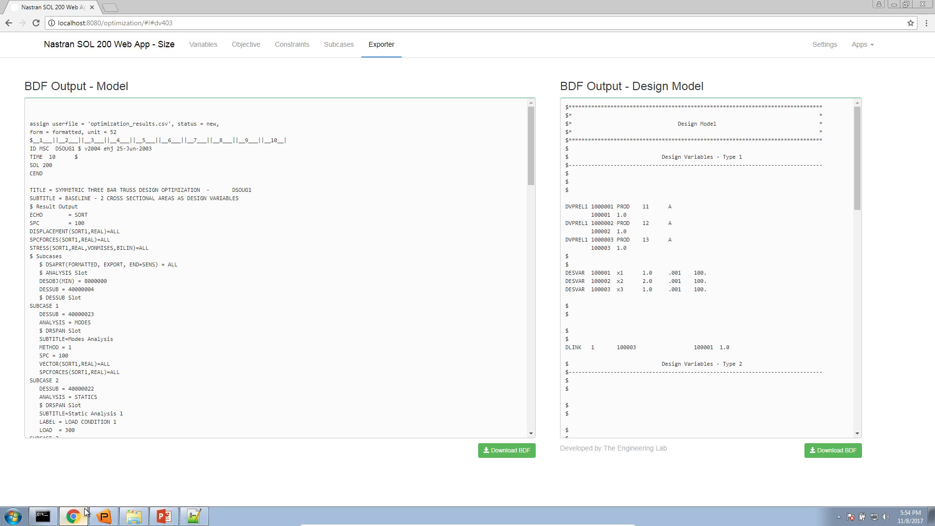
{"action": "left_click", "coordinate": [350, 51]}
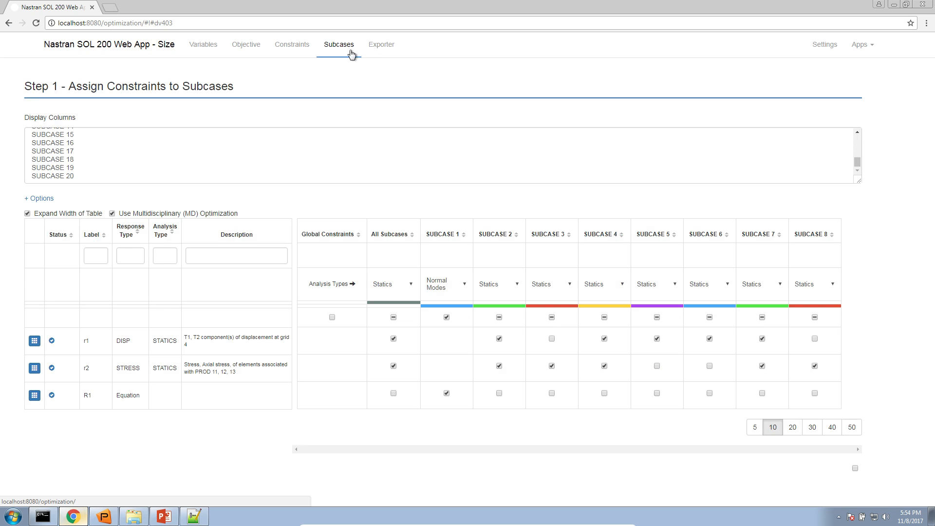
{"action": "left_click", "coordinate": [97, 175]}
{"action": "scroll", "coordinate": [99, 175], "scroll_direction": "up", "scroll_amount": 3}
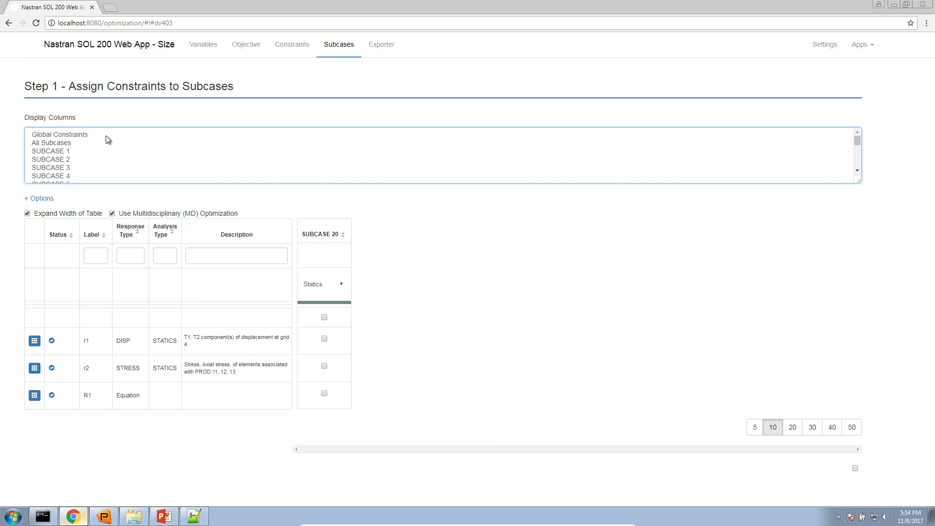
{"action": "key", "text": "ctrl+a"}
{"action": "left_click_drag", "start_coordinate": [511, 450], "coordinate": [487, 496]}
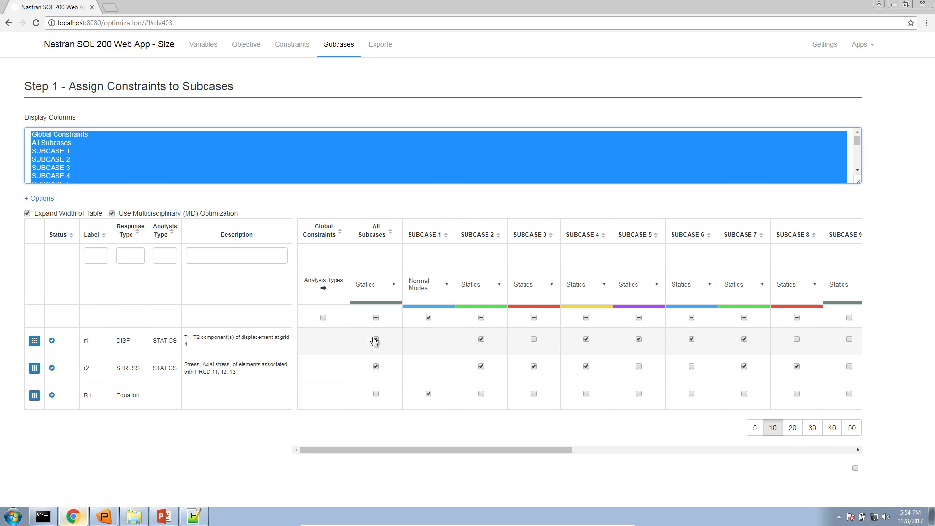
Change the analysis type of All Subcases to Buckling and examine the analysis types across the subcase columns
{"action": "left_click", "coordinate": [384, 285]}
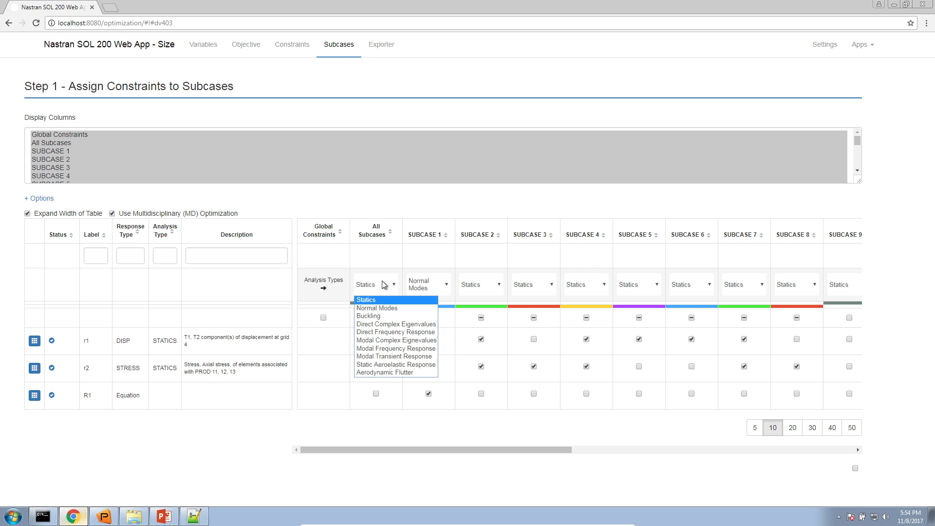
{"action": "left_click", "coordinate": [379, 317]}
{"action": "left_click_drag", "start_coordinate": [399, 451], "coordinate": [622, 459]}
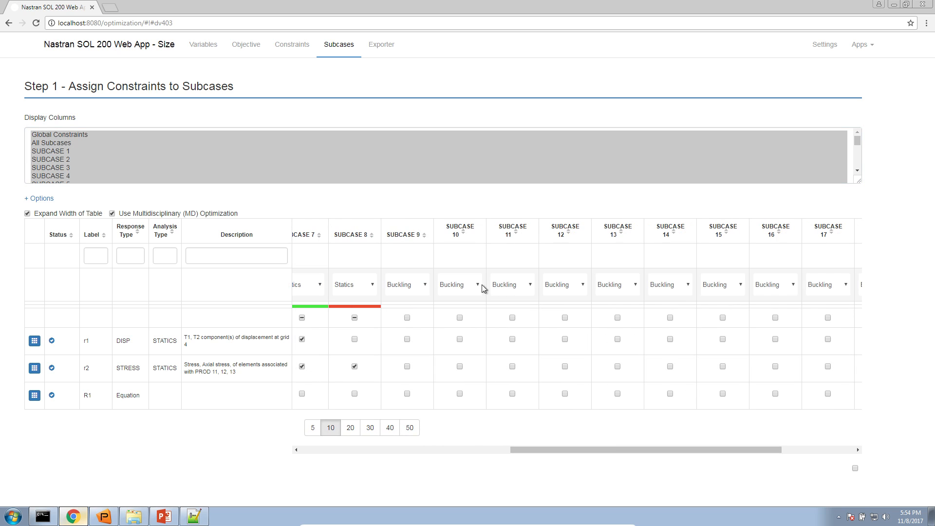
{"action": "left_click_drag", "start_coordinate": [716, 450], "coordinate": [463, 457]}
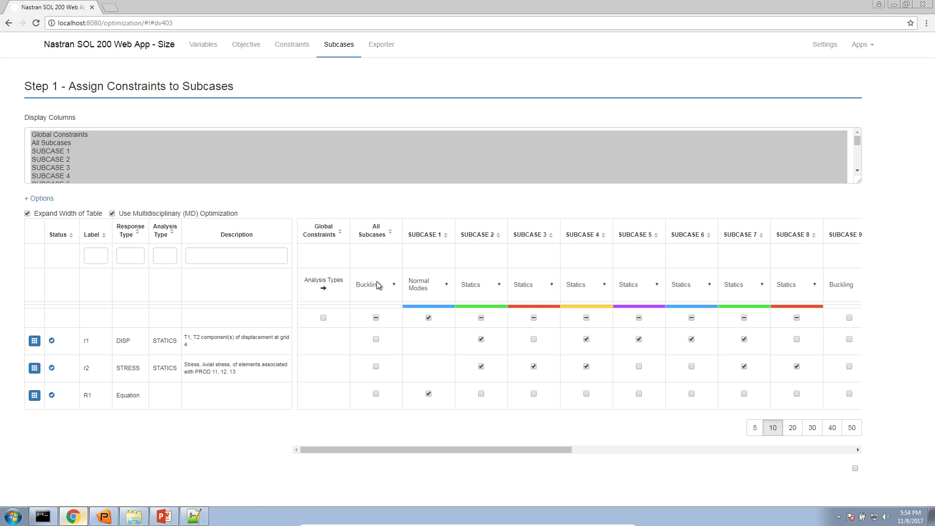
{"action": "left_click", "coordinate": [203, 518]}
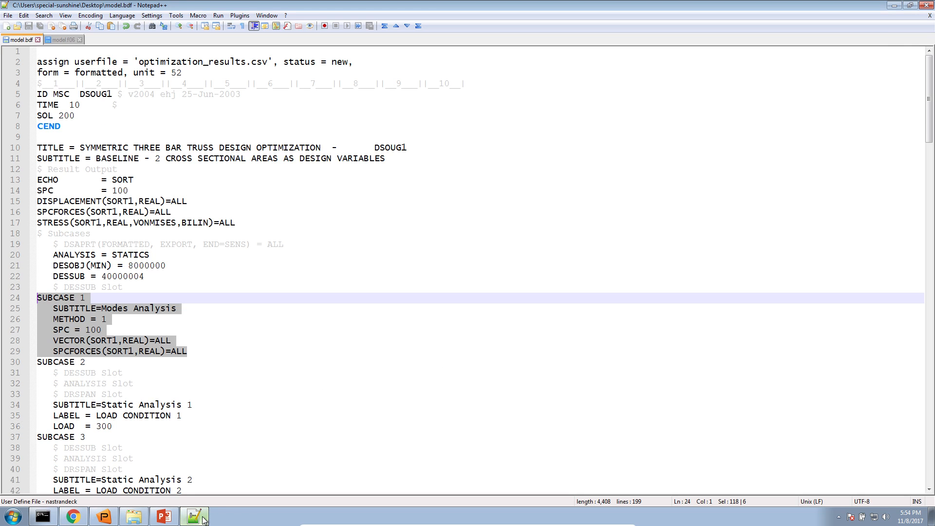
{"action": "left_click", "coordinate": [203, 518]}
Set the All Subcases analysis type to Statics, assign r1 and r2 to All Subcases, and review the columns through SUBCASE 20
{"action": "left_click", "coordinate": [375, 291]}
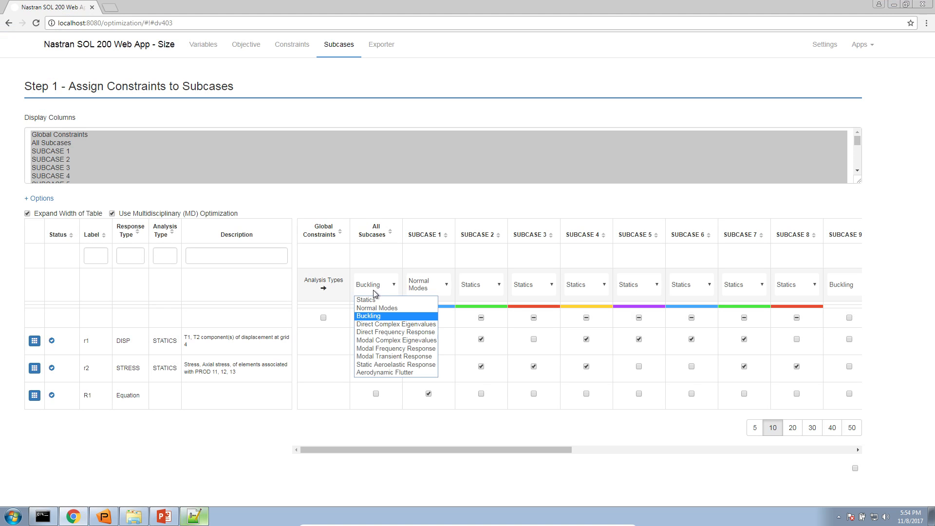
{"action": "left_click", "coordinate": [367, 300]}
{"action": "left_click_drag", "start_coordinate": [410, 451], "coordinate": [328, 449]}
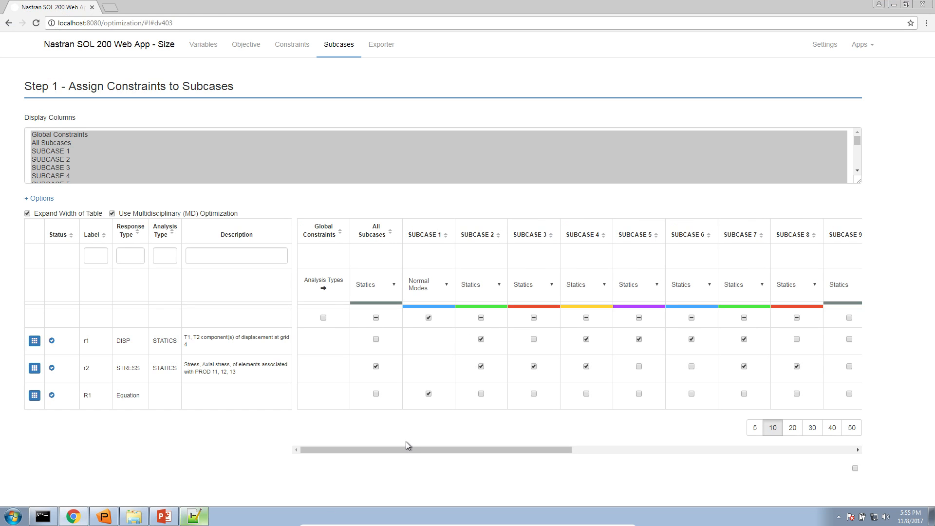
{"action": "left_click_drag", "start_coordinate": [408, 451], "coordinate": [705, 348]}
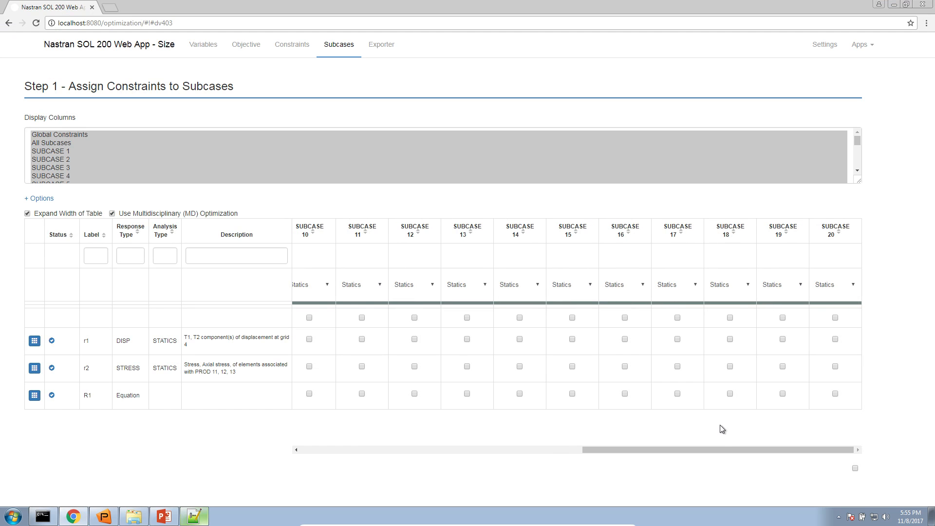
{"action": "left_click_drag", "start_coordinate": [722, 446], "coordinate": [385, 349]}
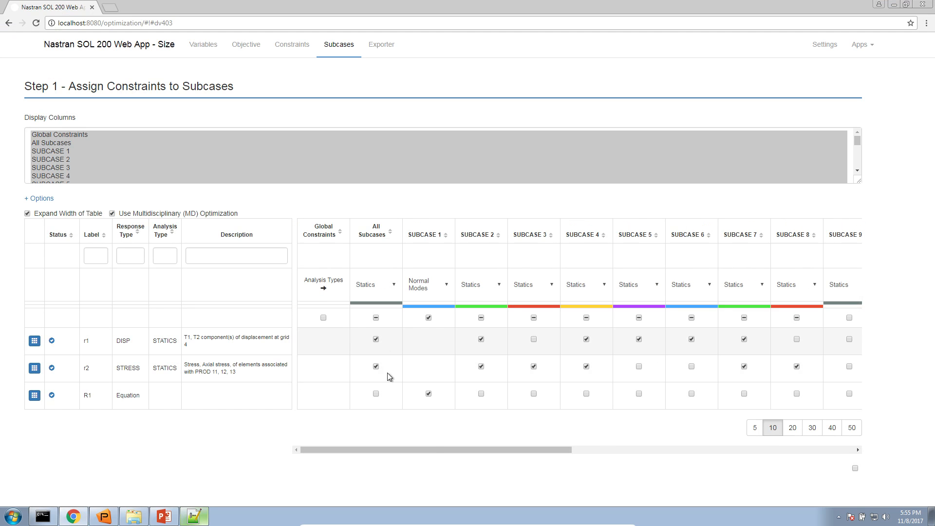
{"action": "left_click_drag", "start_coordinate": [433, 451], "coordinate": [749, 399]}
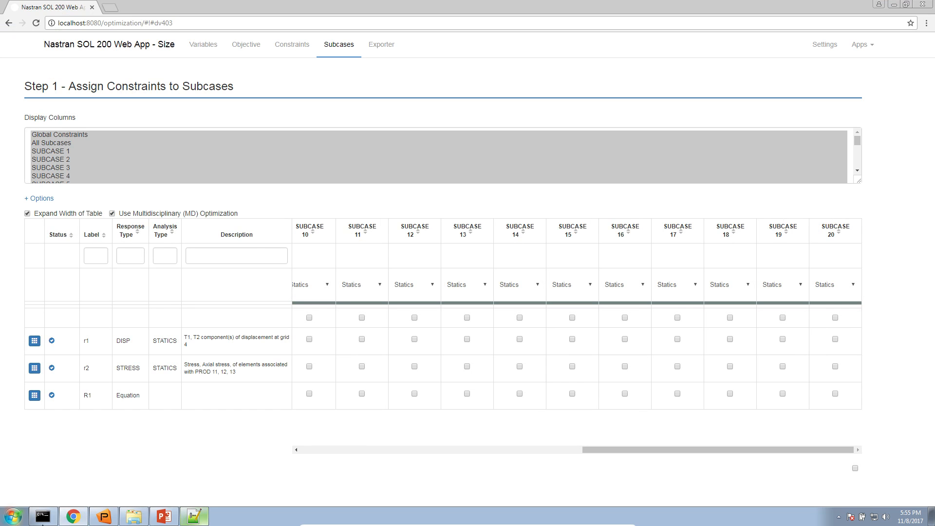
Switch to PowerPoint, open slide 17 titled End of Tutorial, and present it as a full-screen slide show
{"action": "left_click", "coordinate": [165, 516]}
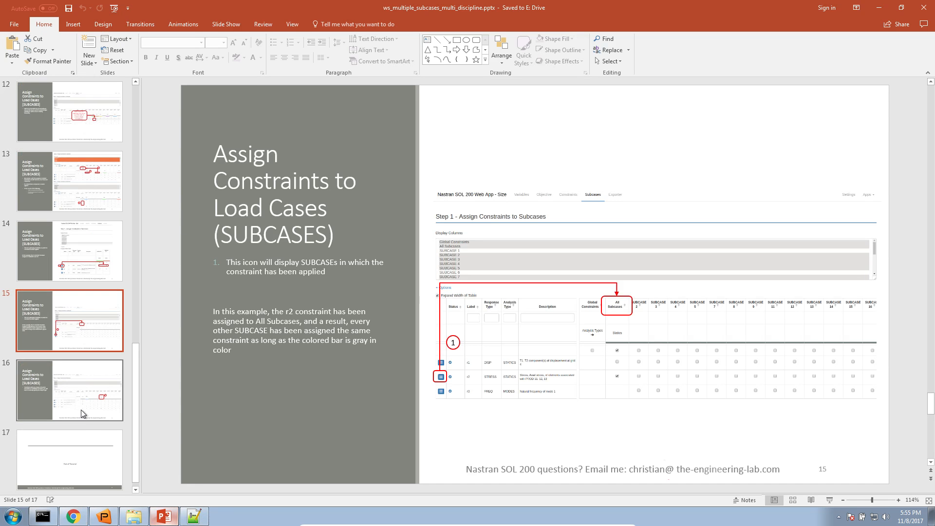
{"action": "left_click", "coordinate": [85, 445]}
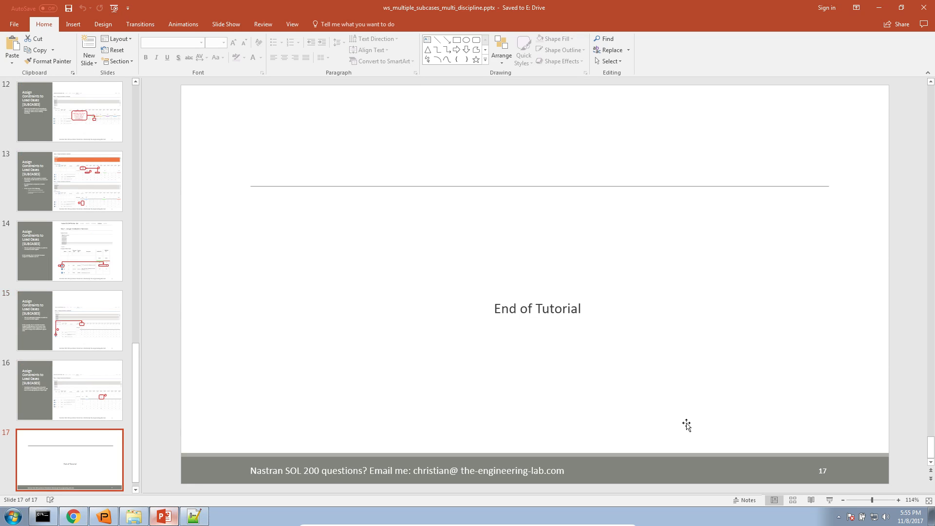
{"action": "left_click", "coordinate": [829, 500]}
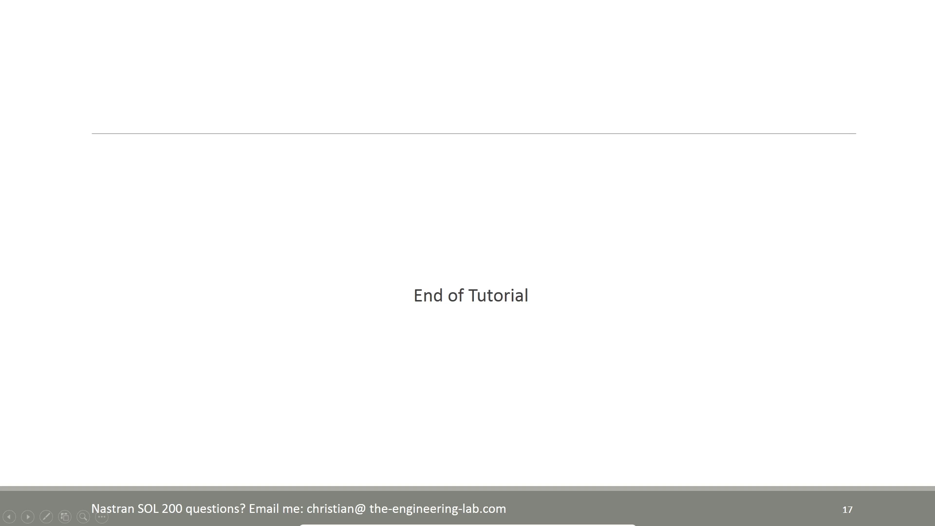